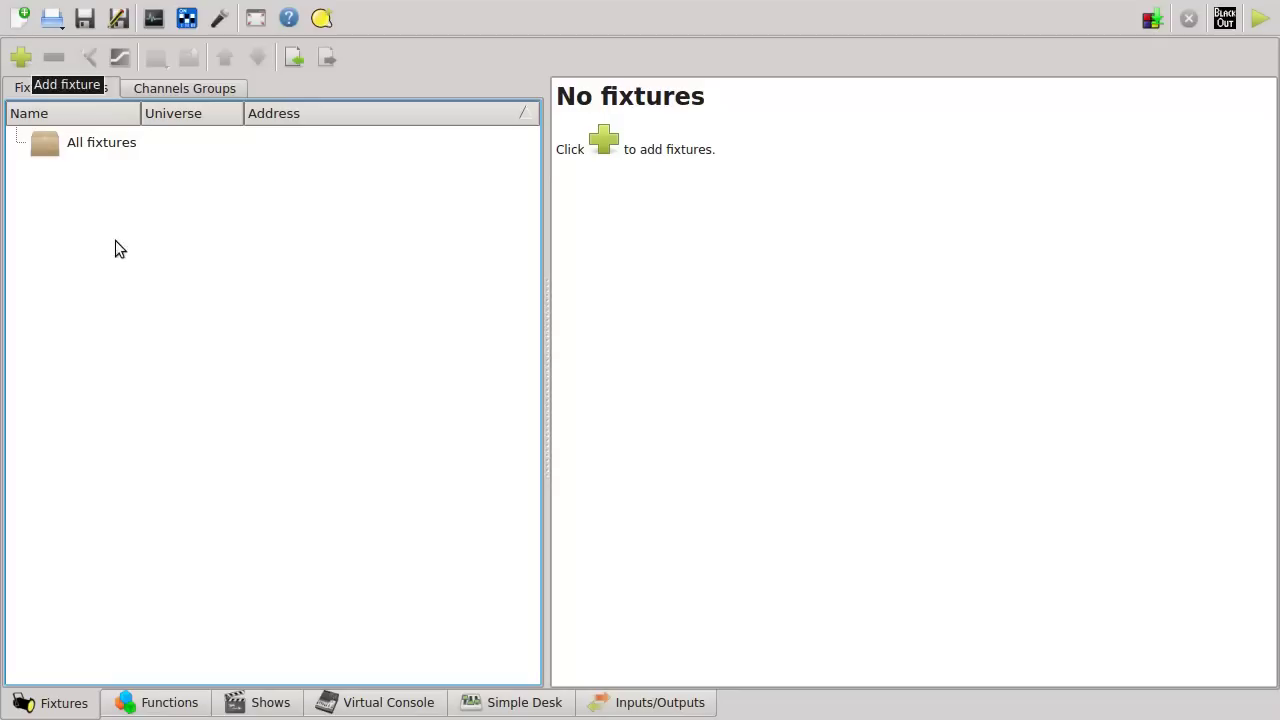
# - Start a new fixture and choose the Electroconcept PAR 56 LED Full RGB 18x3W model, keeping its default name
pyautogui.click(24, 58)
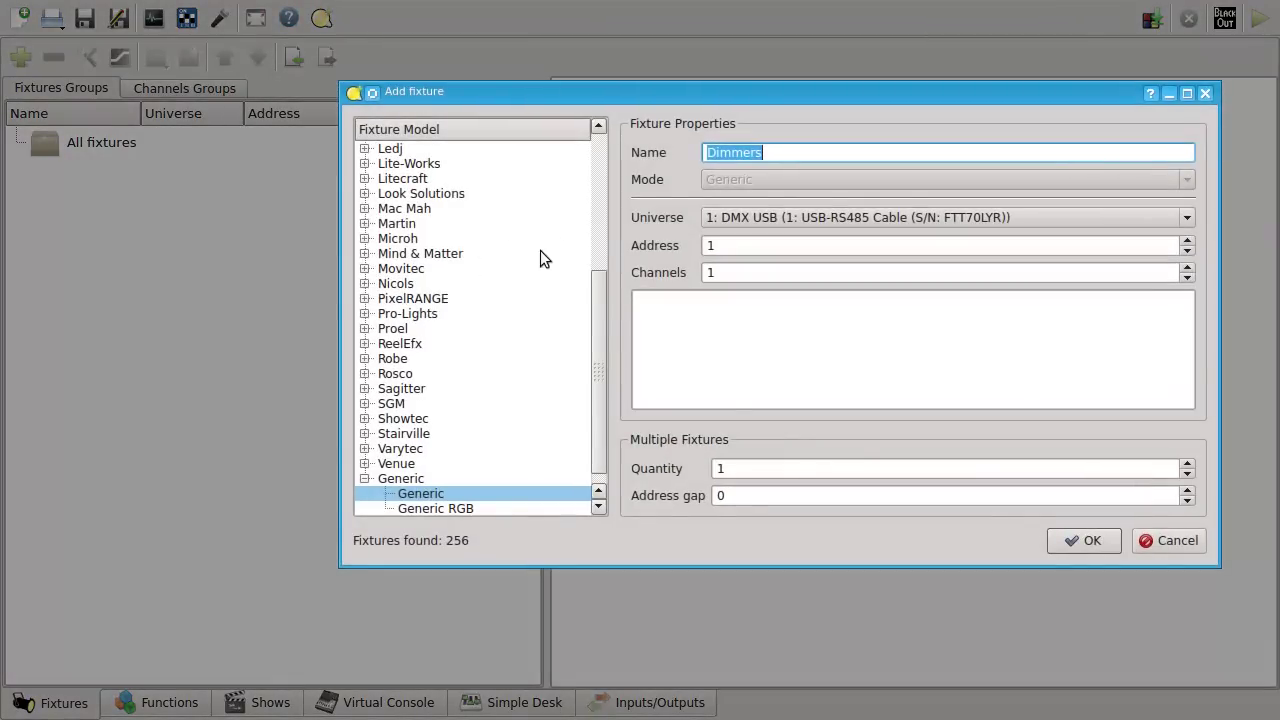
pyautogui.moveTo(598, 285); pyautogui.dragTo(604, 130)
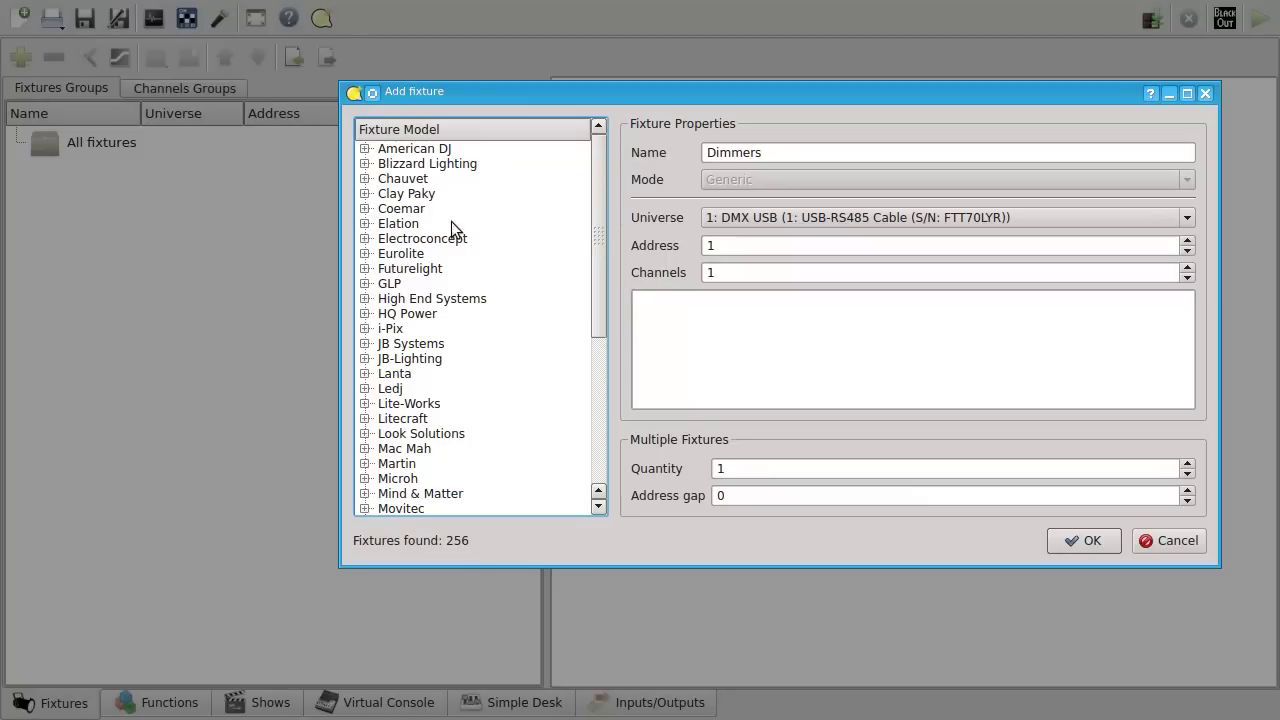
pyautogui.click(366, 240)
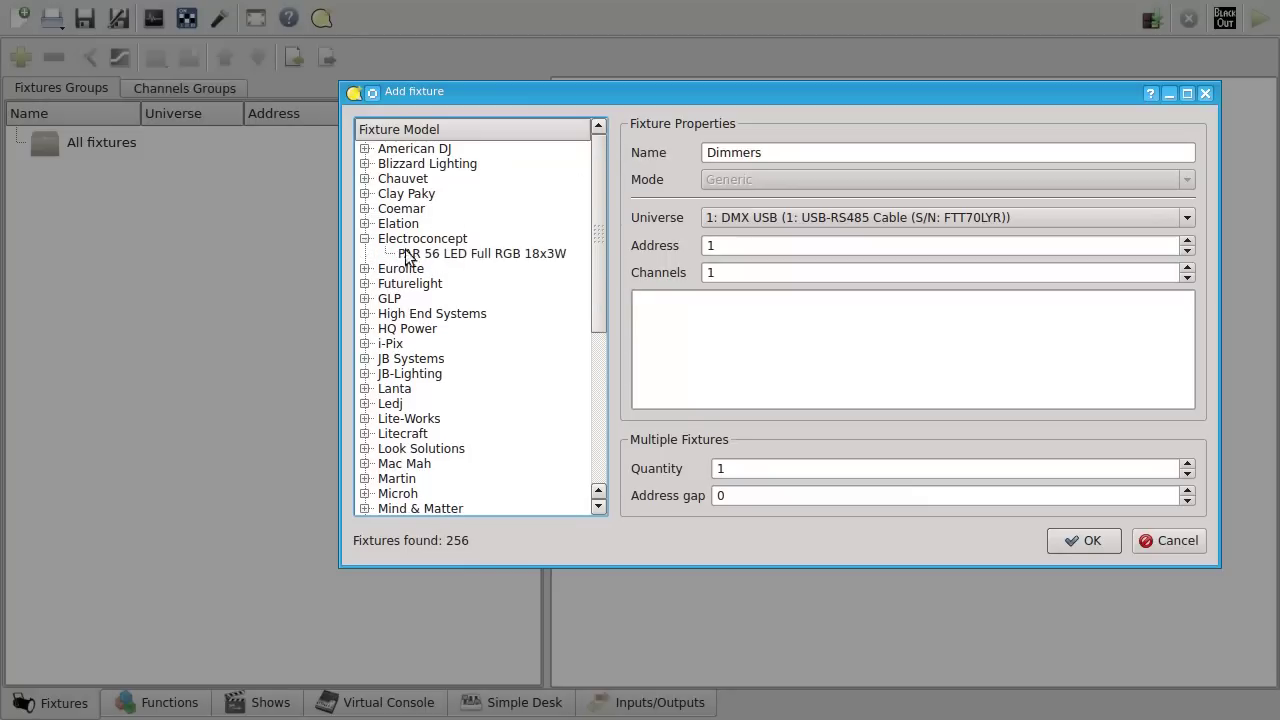
pyautogui.click(483, 255)
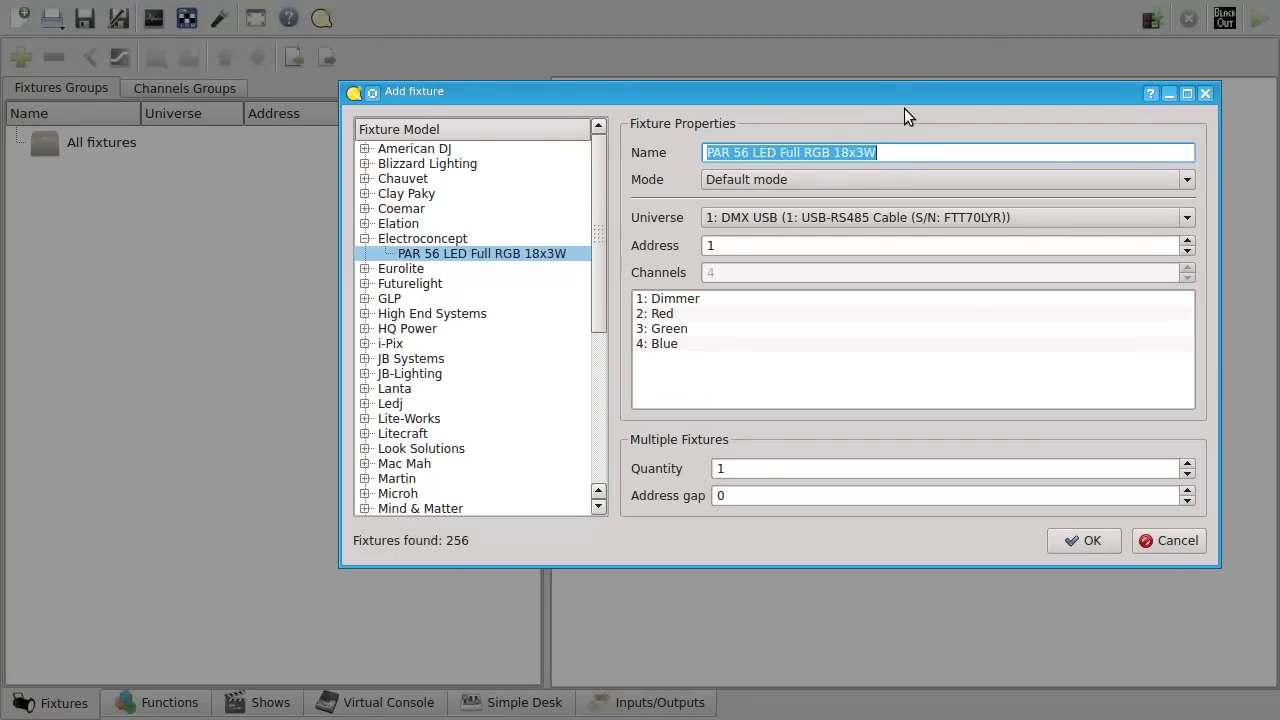
pyautogui.click(465, 252)
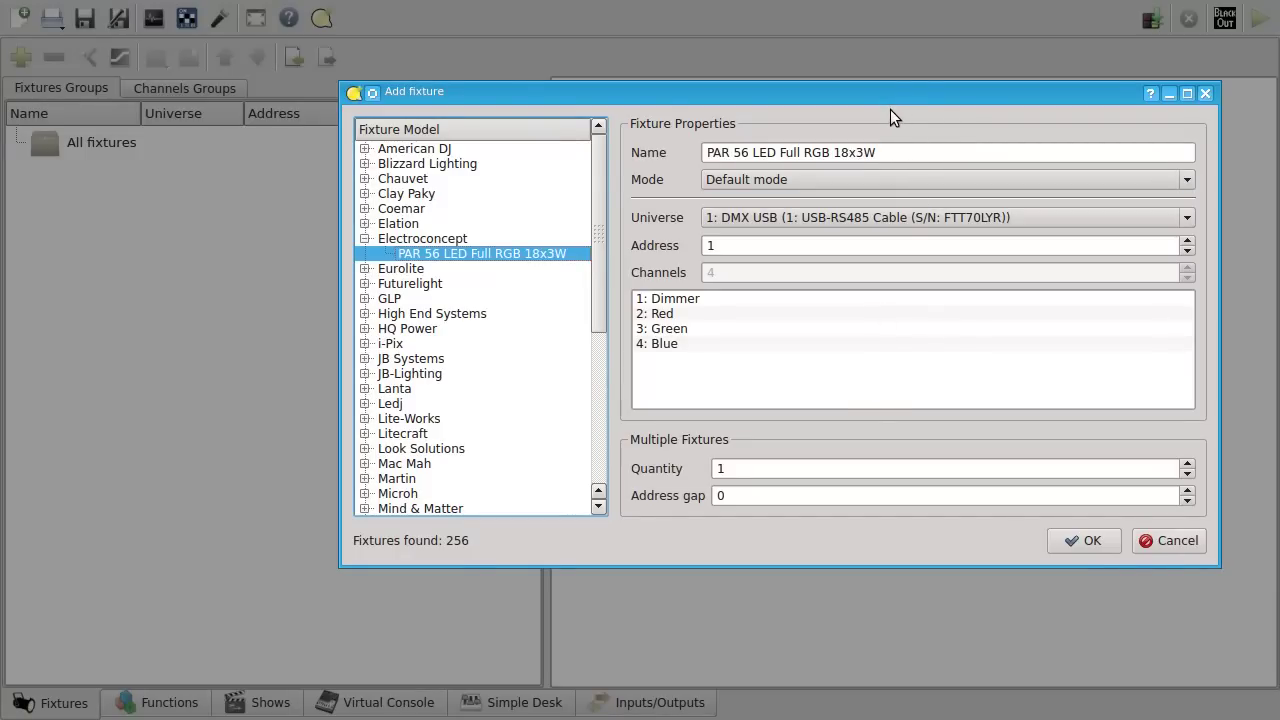
pyautogui.click(906, 152)
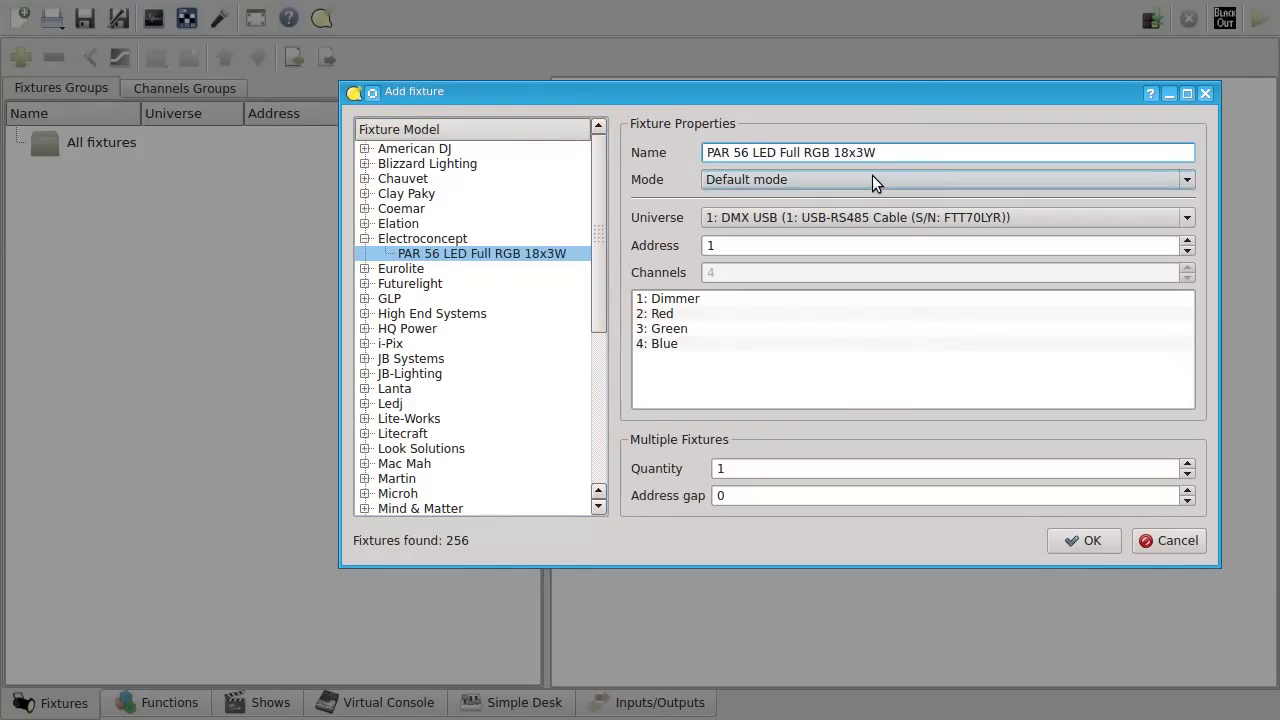
# - Check which modes and output universes are available for the PAR 56 fixture
pyautogui.click(817, 181)
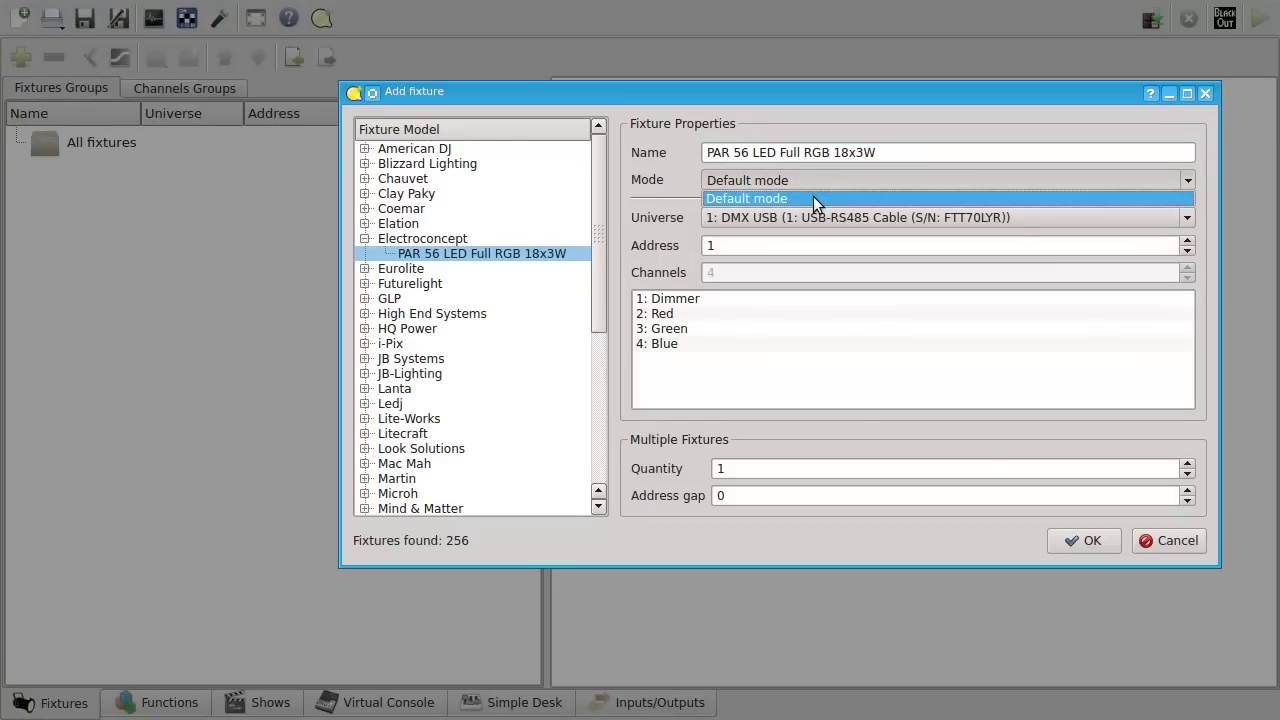
pyautogui.click(823, 183)
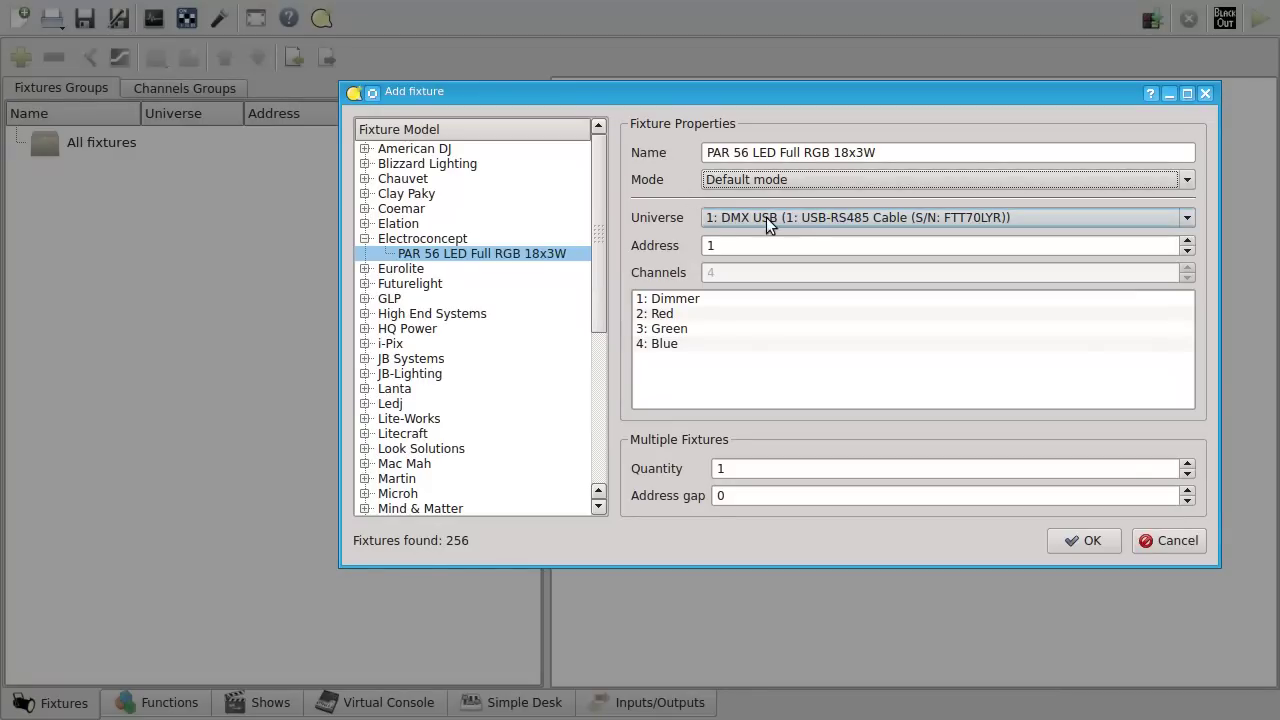
pyautogui.click(800, 217)
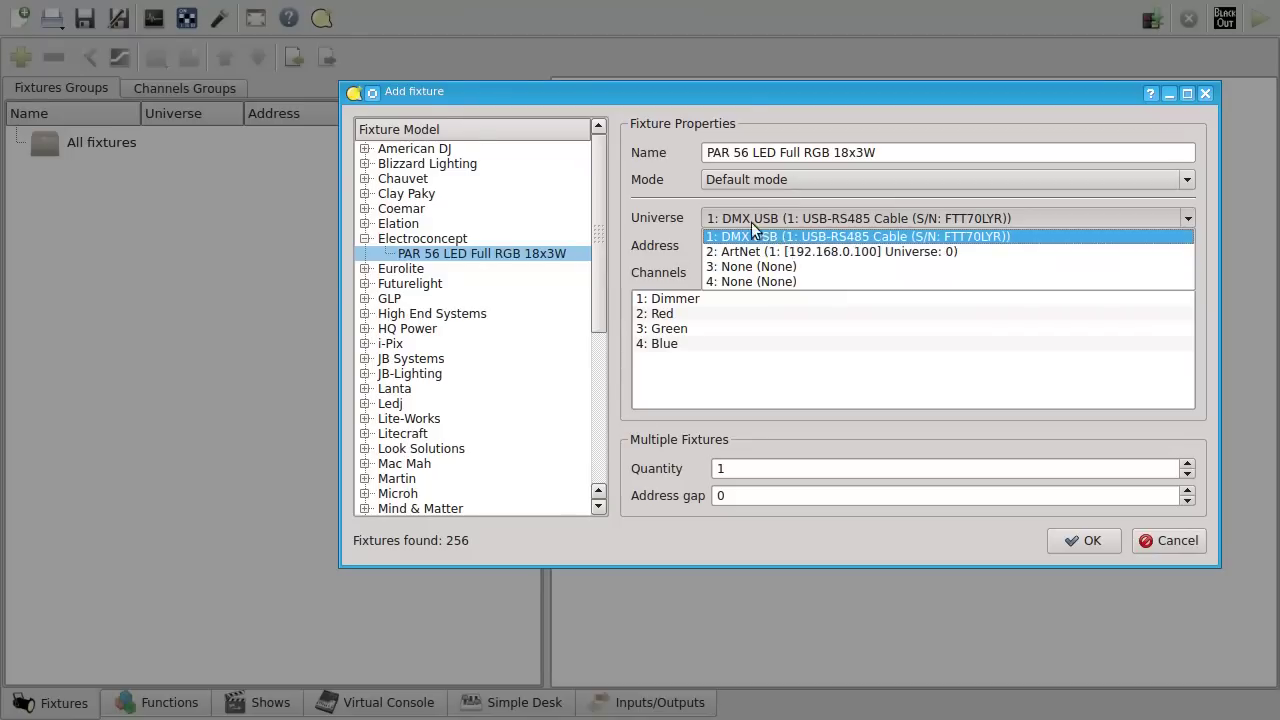
pyautogui.click(688, 191)
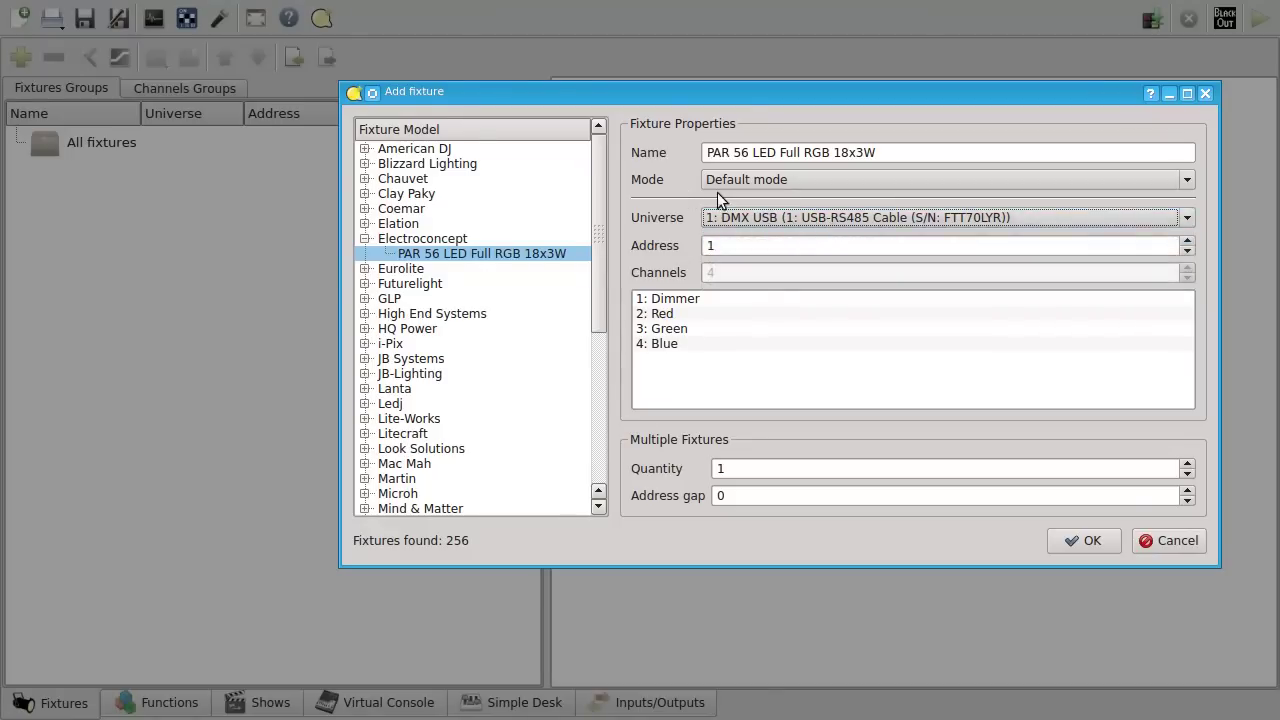
# - Set the start address to 5, the quantity to 5 and the address gap to 2, and add the PAR 56 fixtures
pyautogui.click(750, 247)
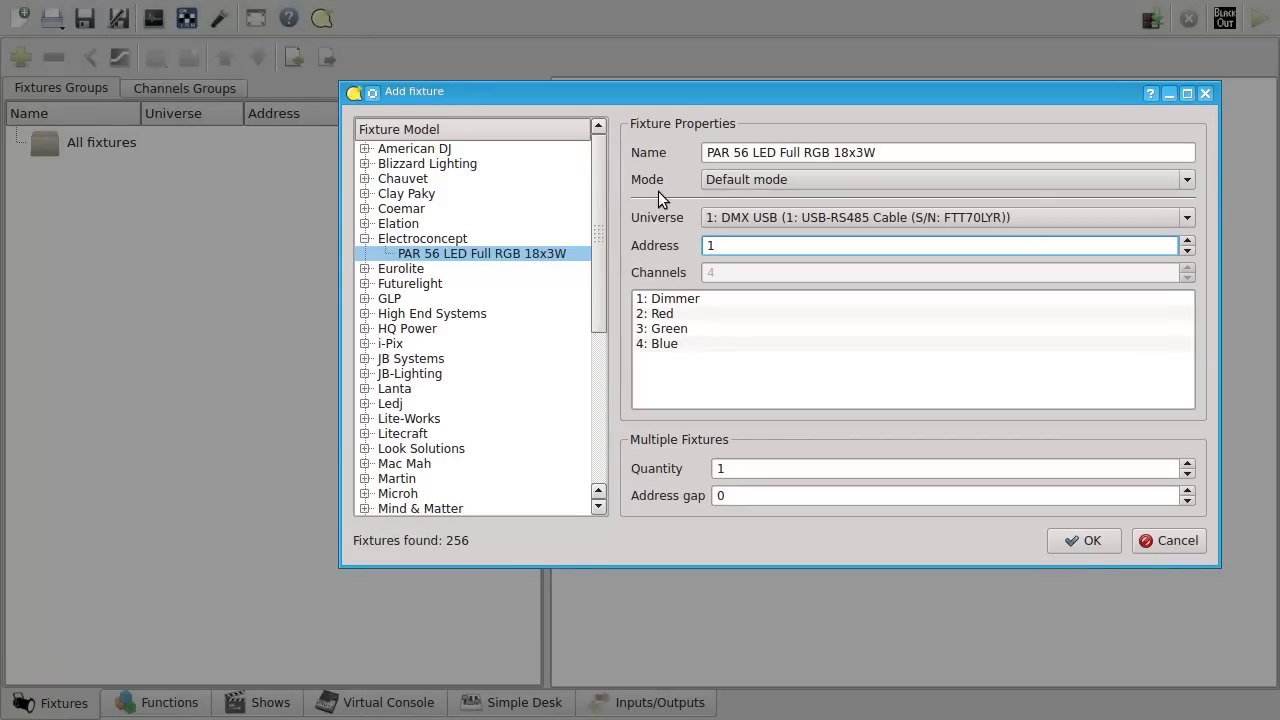
pyautogui.moveTo(739, 247); pyautogui.dragTo(702, 246)
pyautogui.press('BackSpace')
pyautogui.write('5')
pyautogui.doubleClick(744, 475)
pyautogui.write('5')
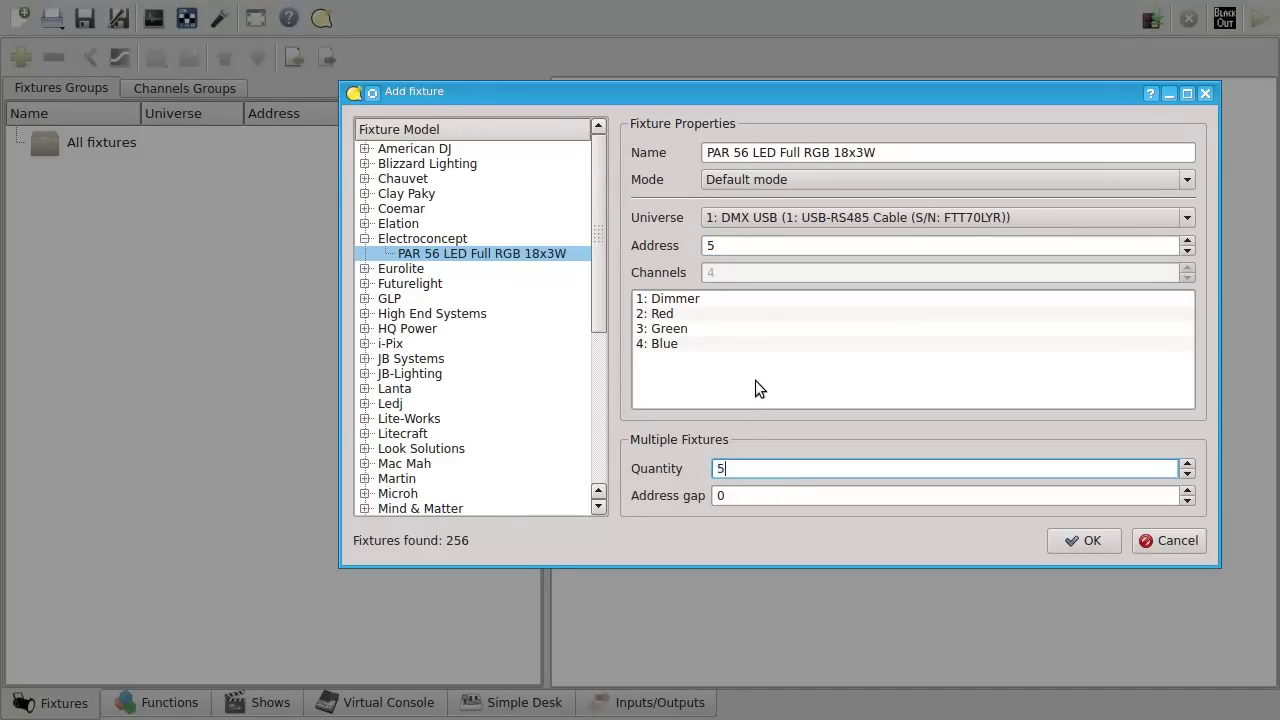
pyautogui.click(746, 496)
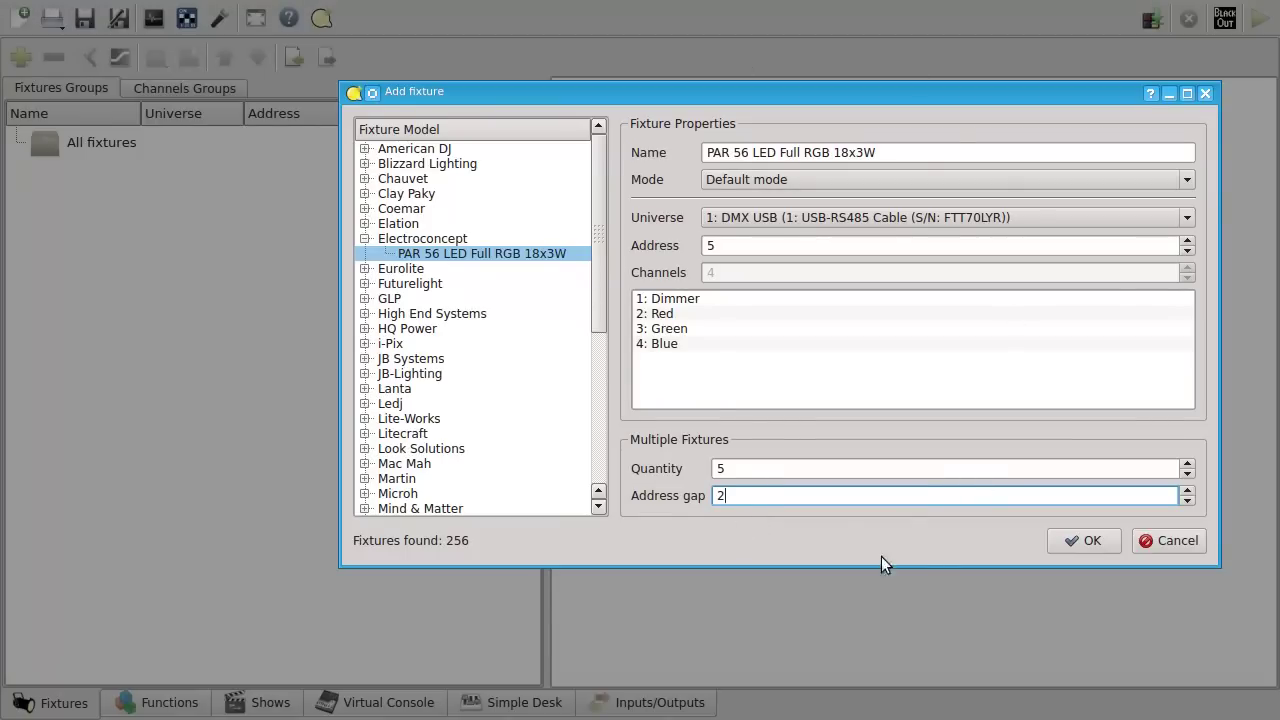
pyautogui.click(1093, 542)
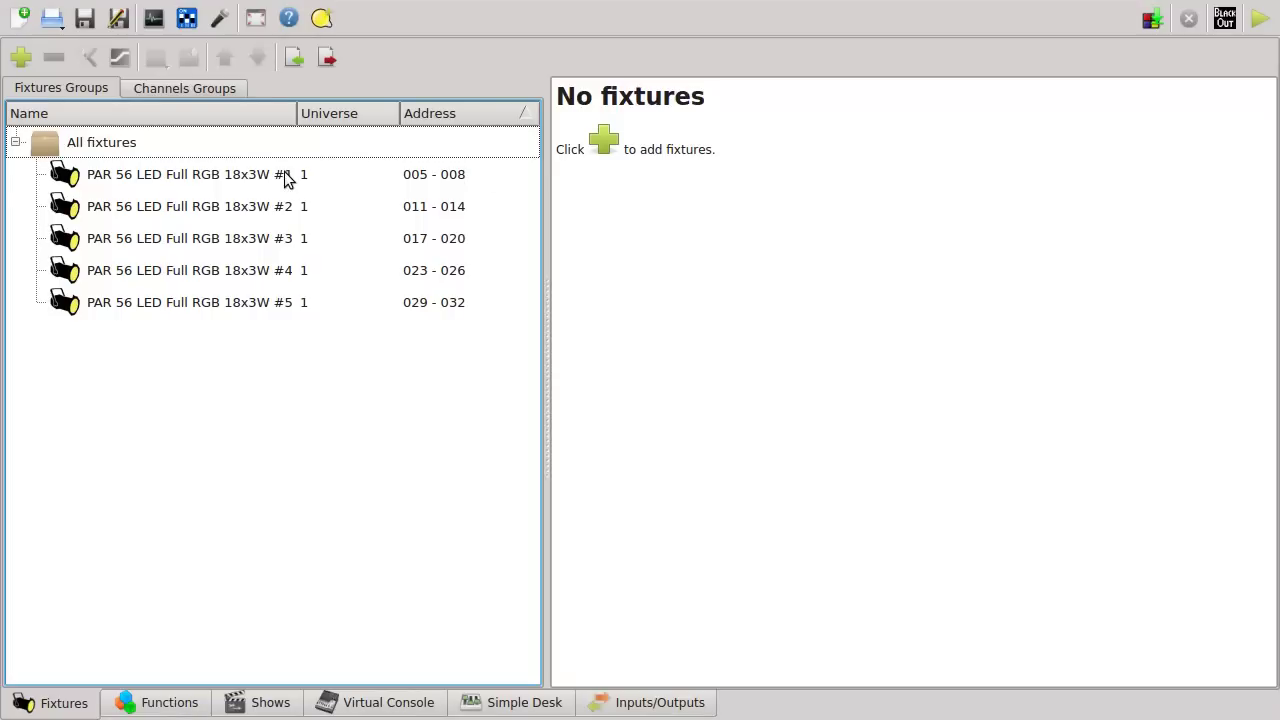
# - Examine the properties and channel details of PAR 56 fixture #1, and clear the selection
pyautogui.click(247, 177)
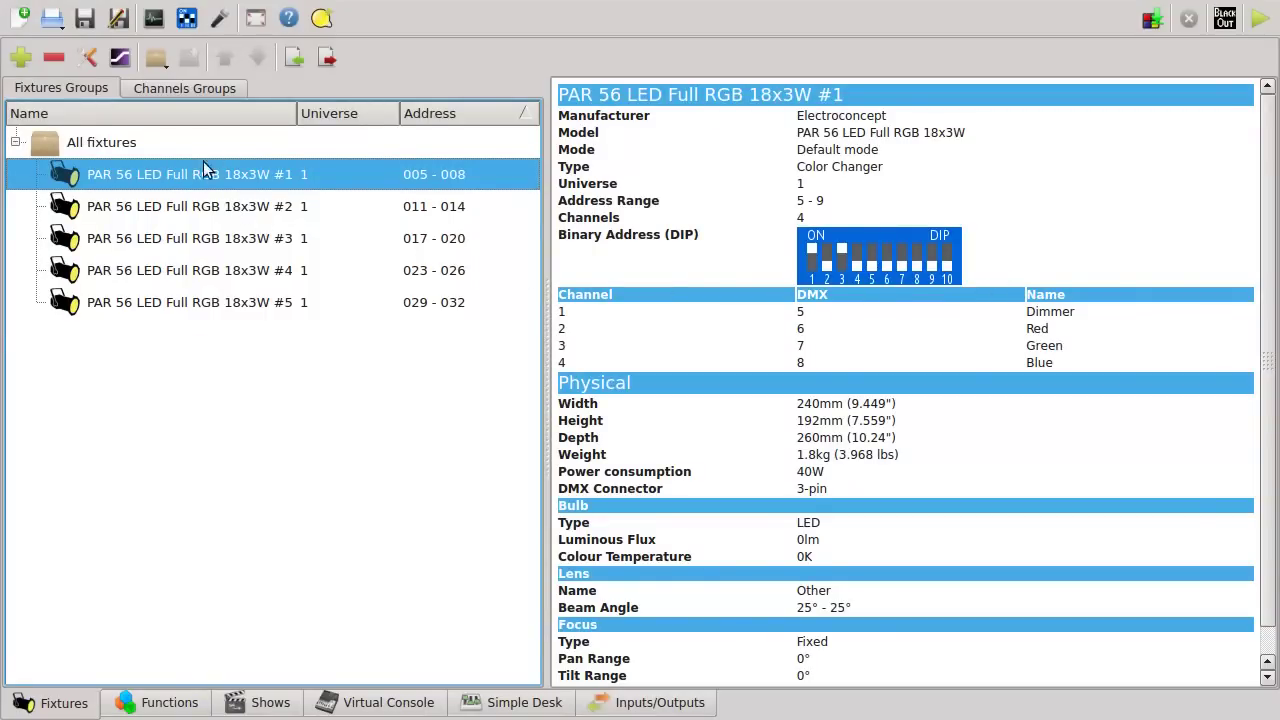
pyautogui.click(221, 382)
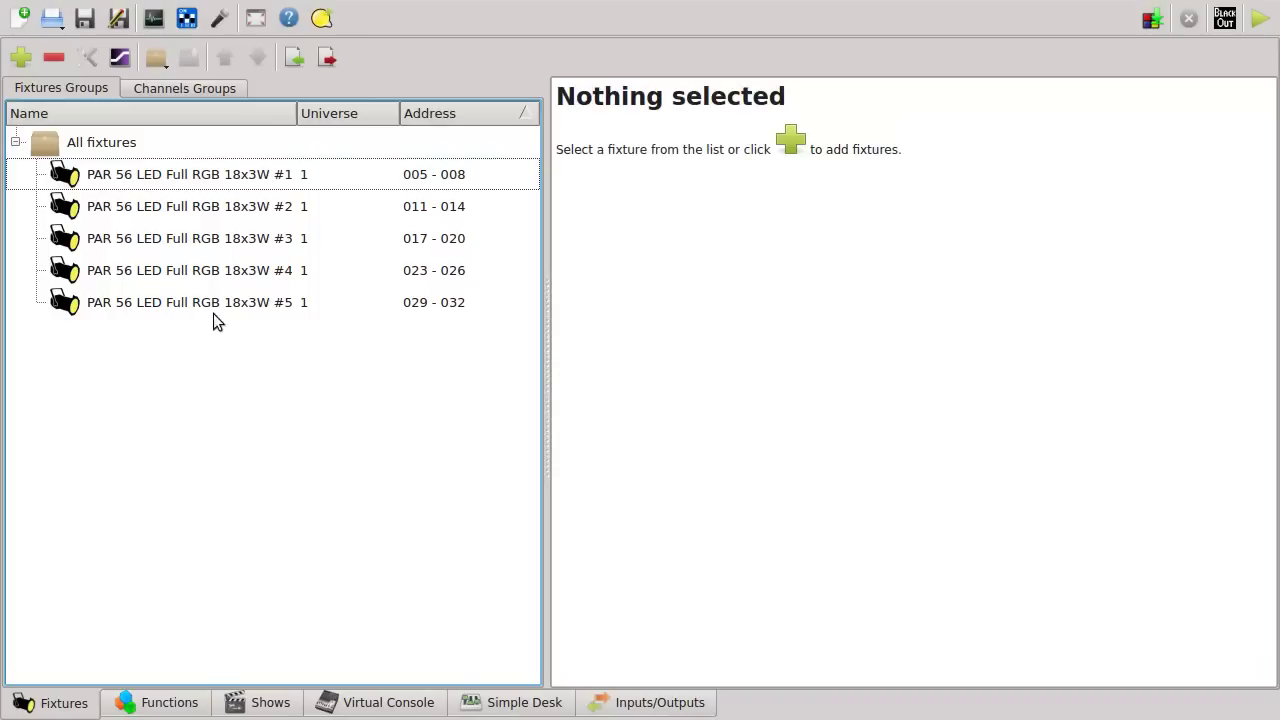
# - Start another new fixture and choose the American DJ Accu Spot 250 II model, keeping its default name
pyautogui.click(21, 58)
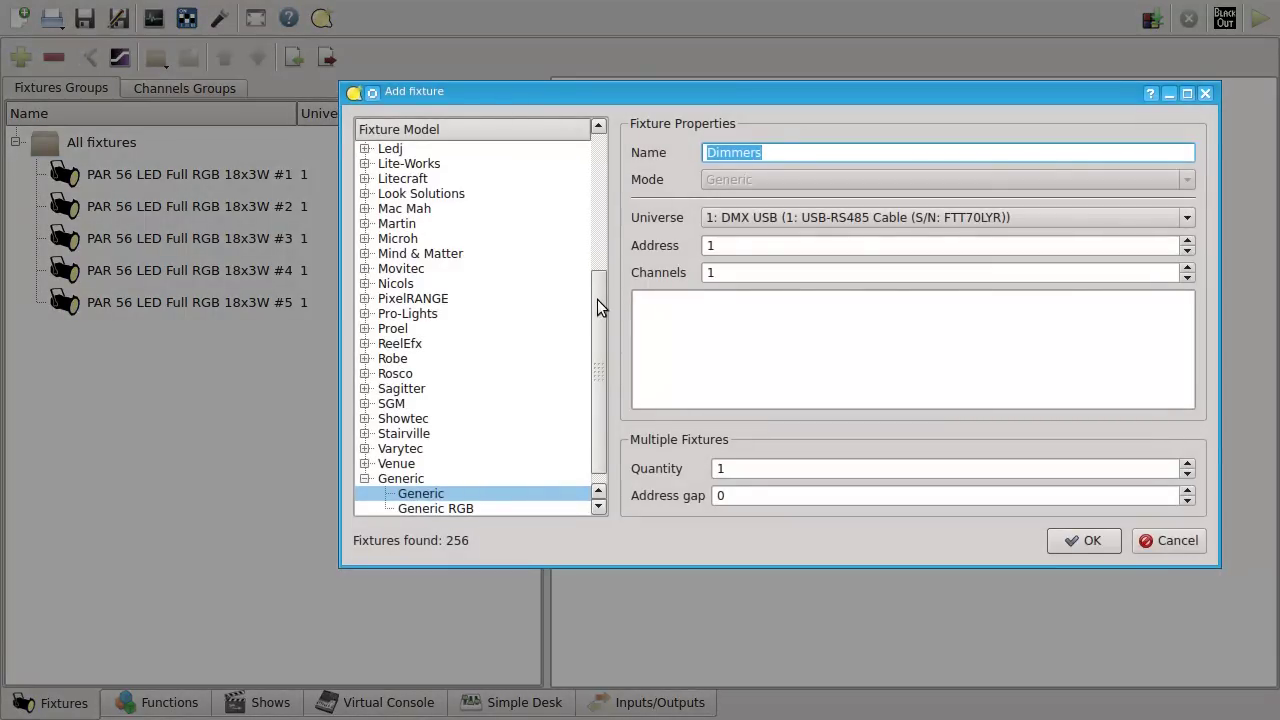
pyautogui.moveTo(597, 307); pyautogui.dragTo(597, 145)
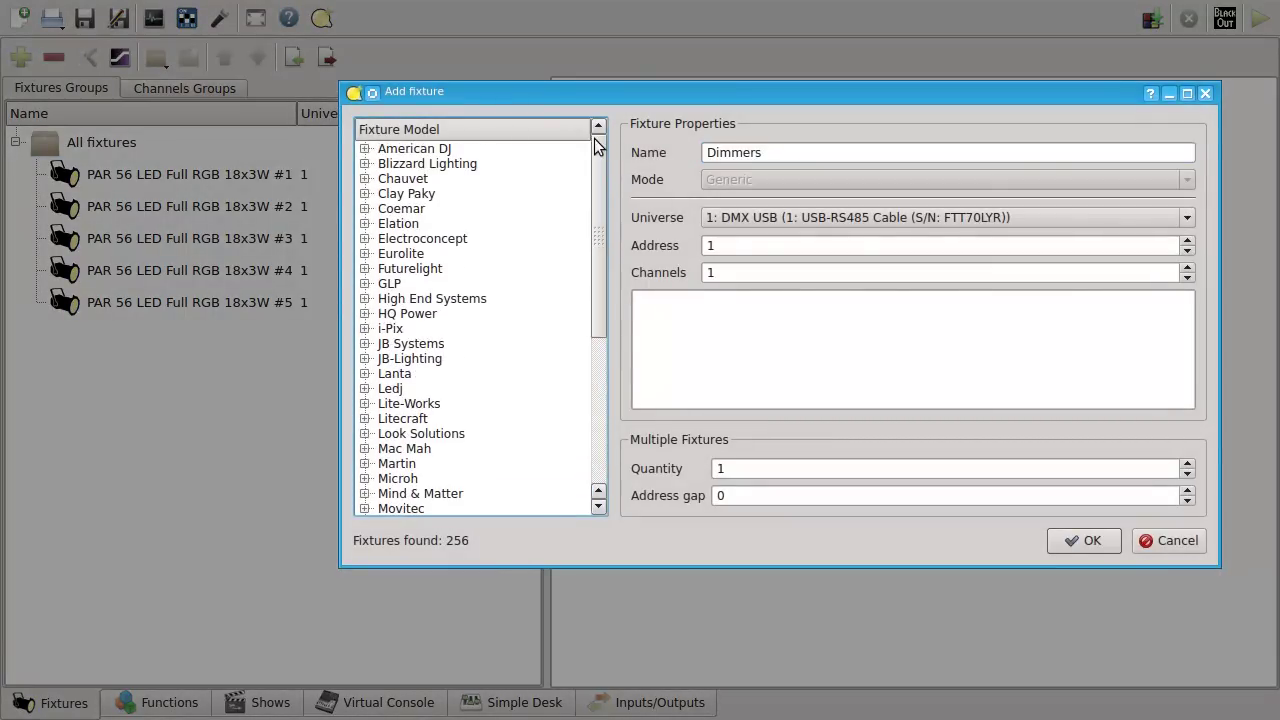
pyautogui.click(365, 149)
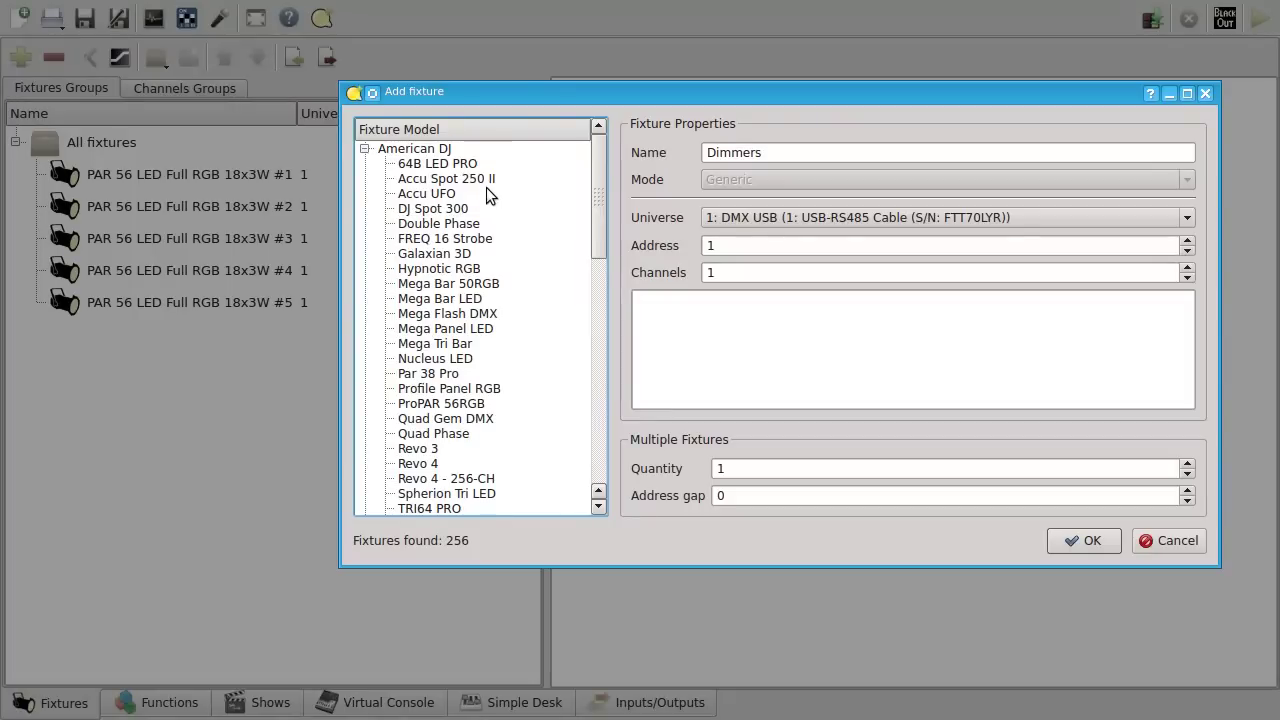
pyautogui.click(540, 180)
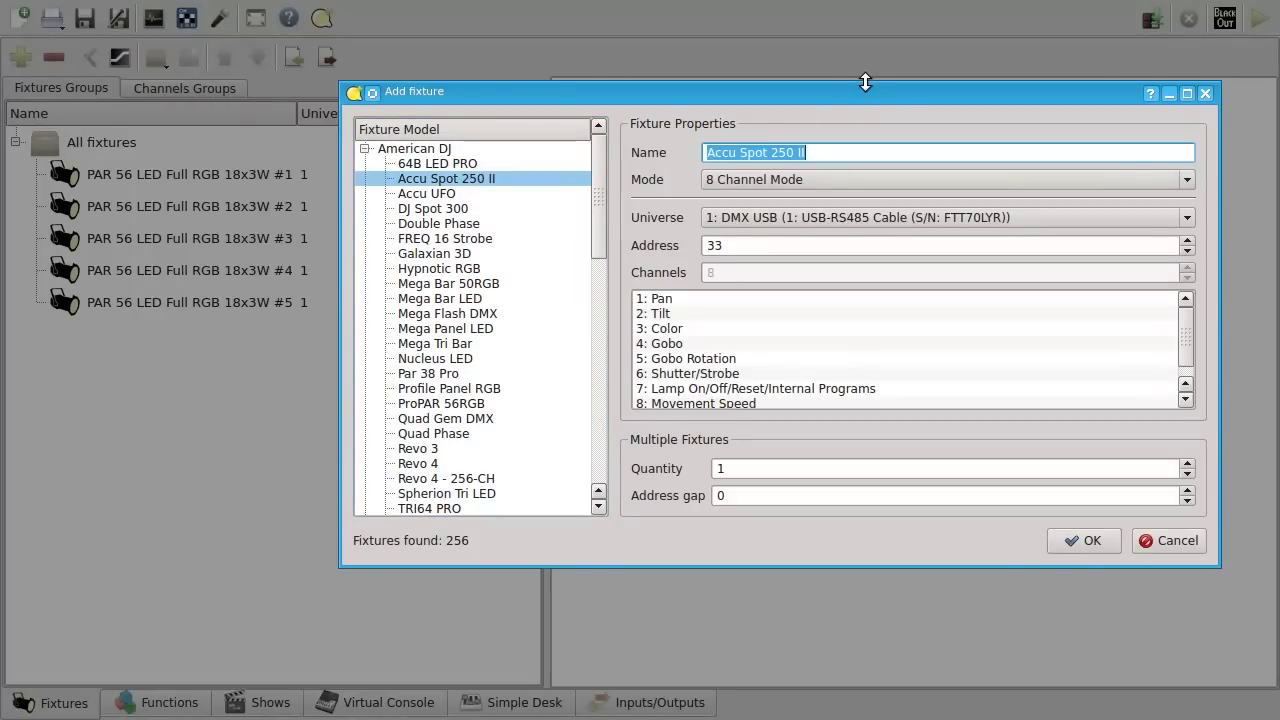
pyautogui.click(830, 150)
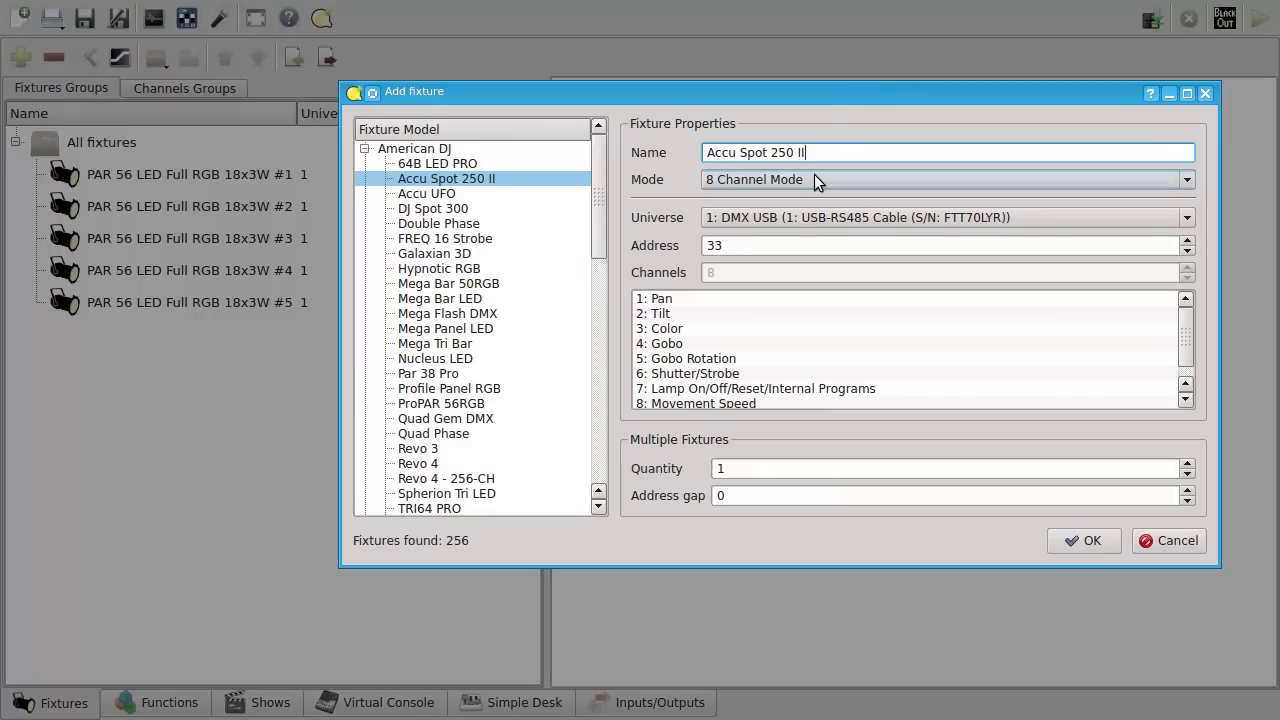
# - Set the Accu Spot 250 II to 9 Channel Mode and enlarge the dialog to show its full channel list
pyautogui.click(813, 179)
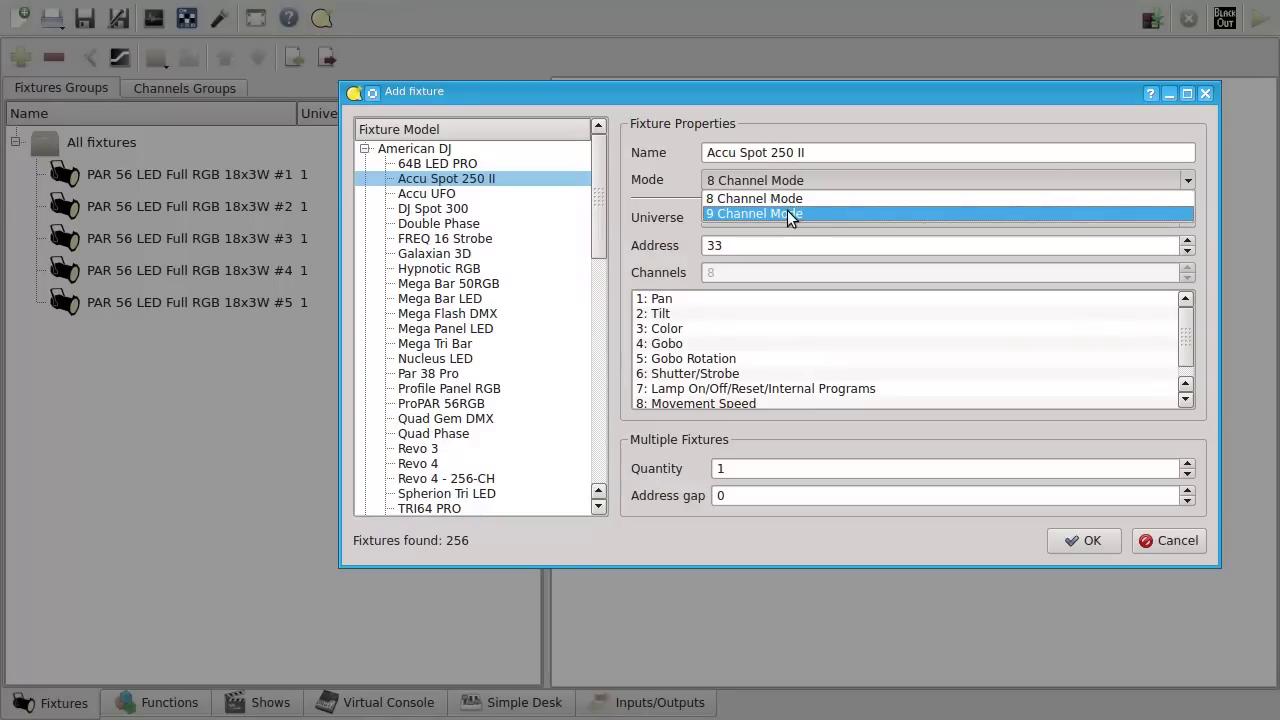
pyautogui.click(790, 214)
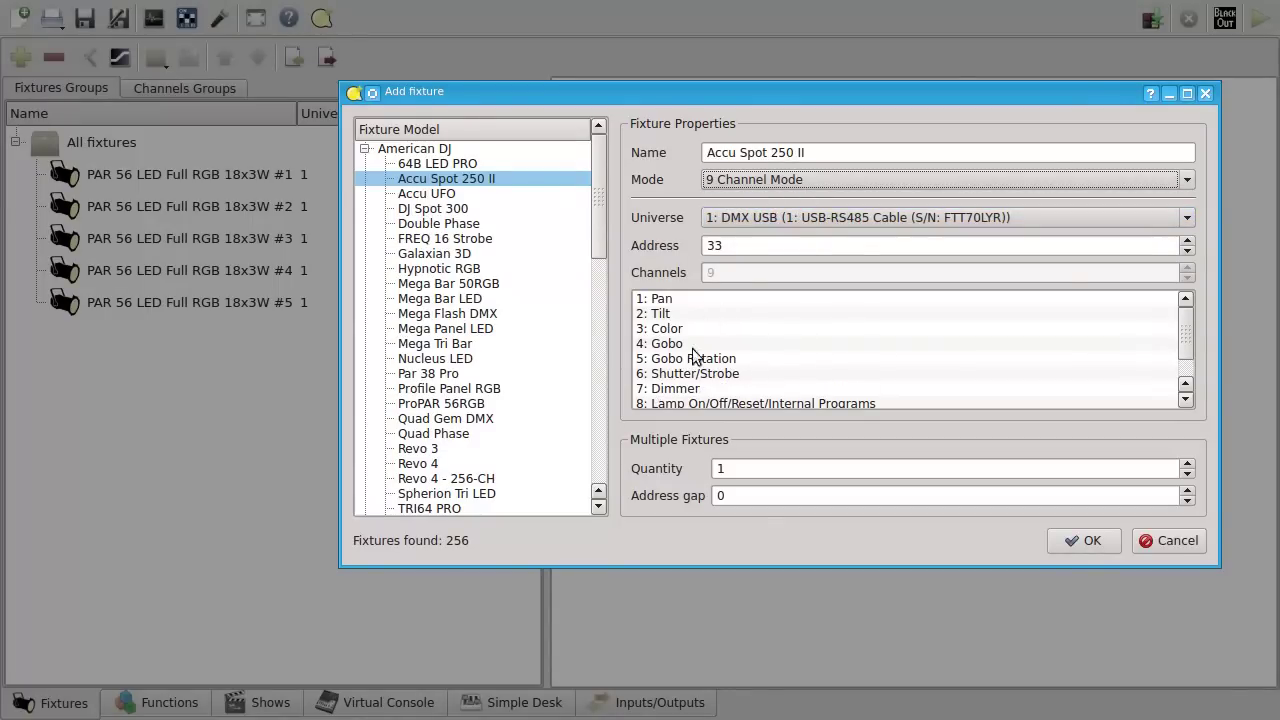
pyautogui.moveTo(830, 80); pyautogui.dragTo(840, 25)
pyautogui.click(795, 127)
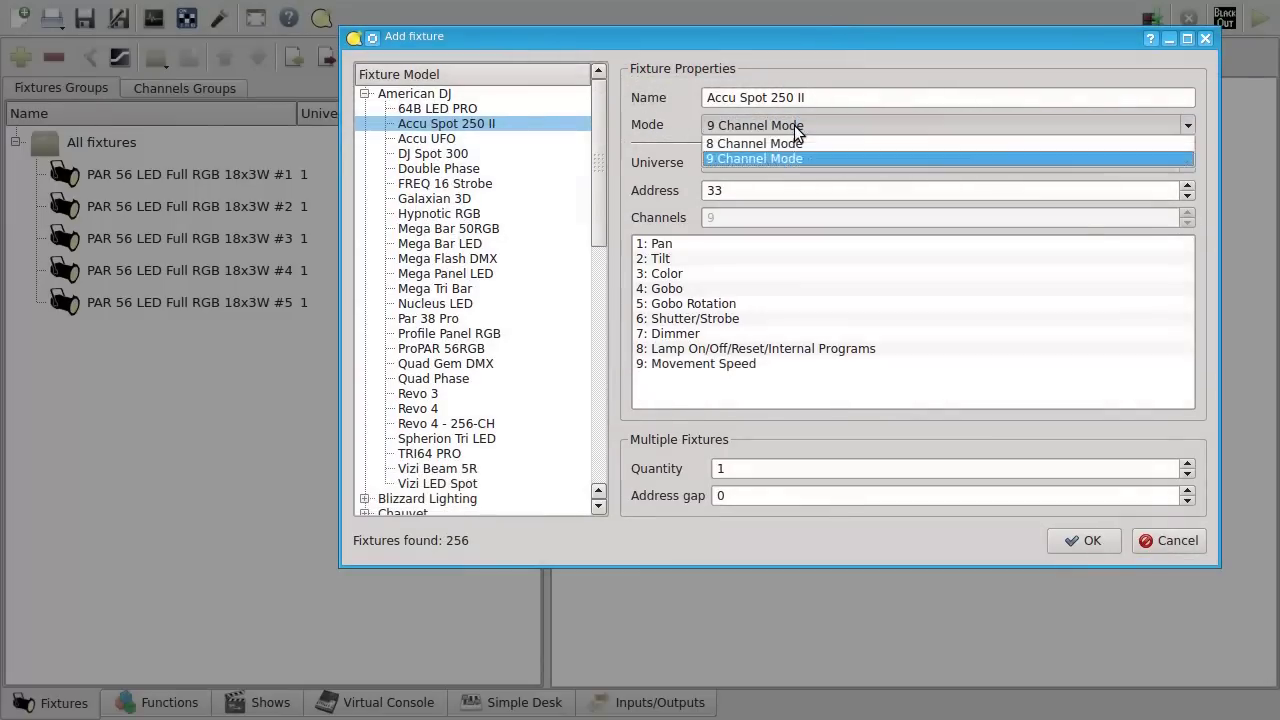
pyautogui.click(791, 143)
pyautogui.click(767, 125)
pyautogui.click(769, 156)
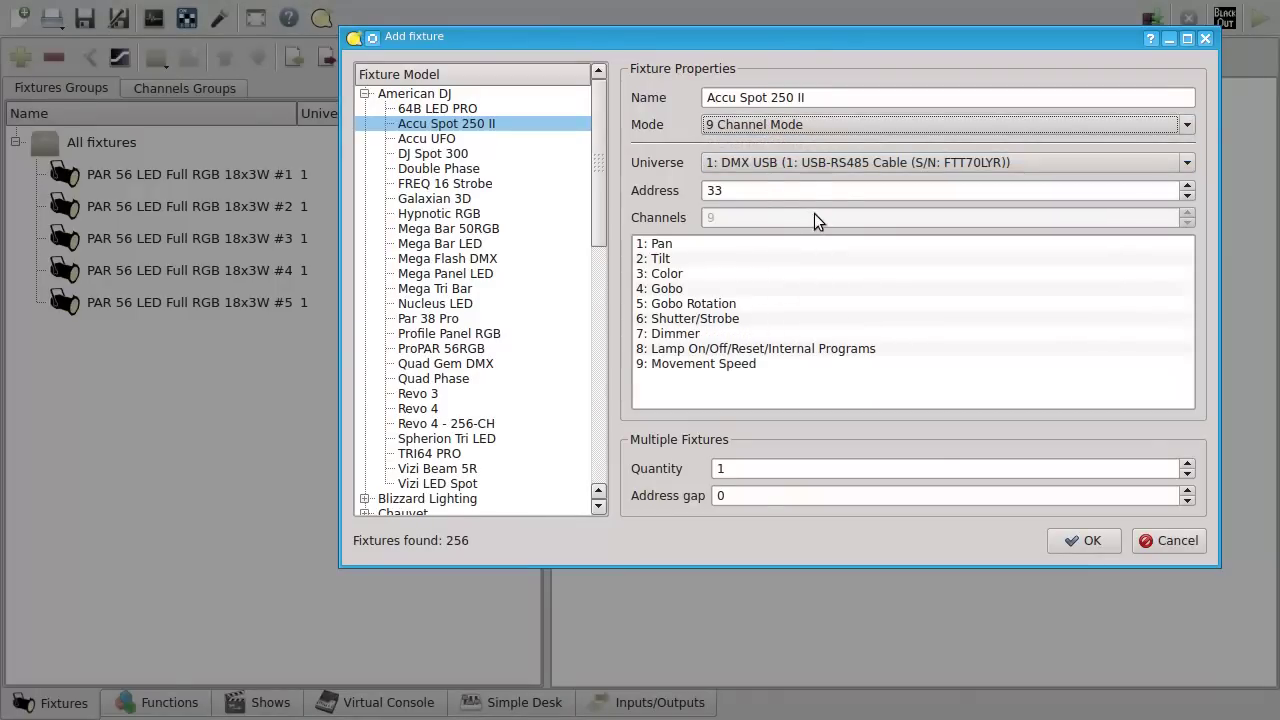
# - Assign the Accu Spot 250 II to universe 2 (ArtNet) and add 3 fixtures with an address gap of 1
pyautogui.click(772, 153)
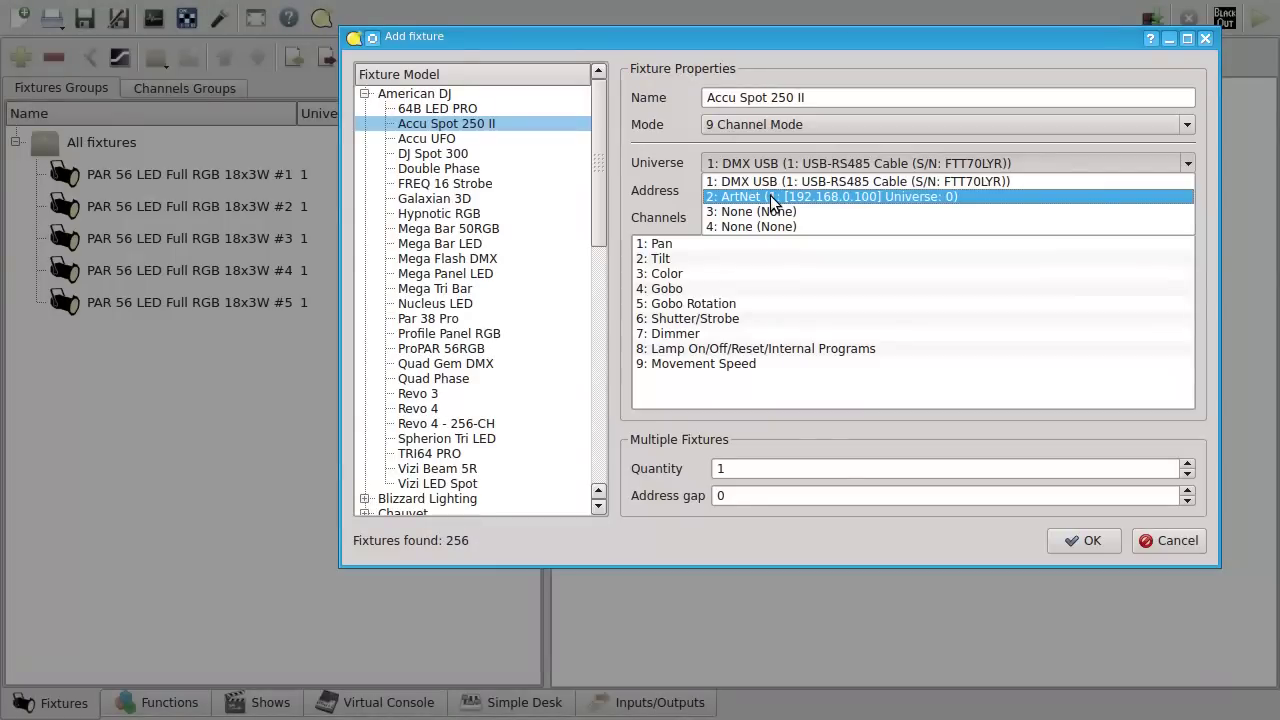
pyautogui.click(772, 197)
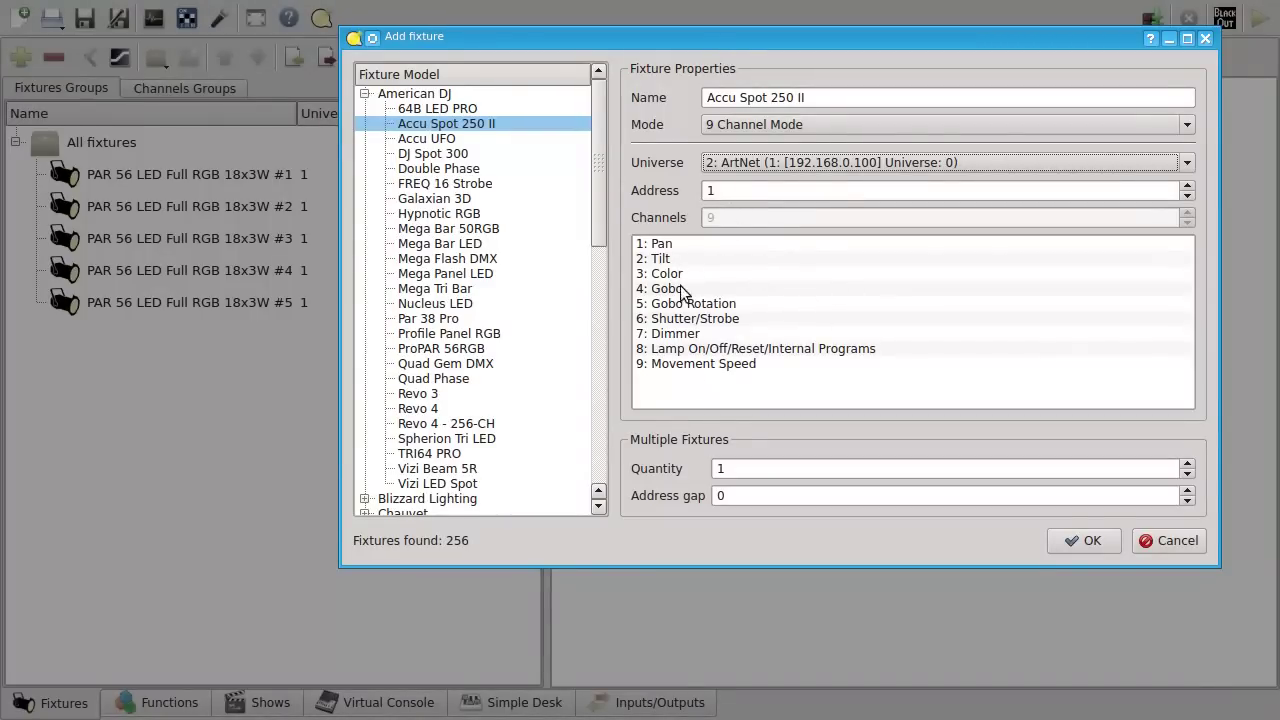
pyautogui.doubleClick(757, 471)
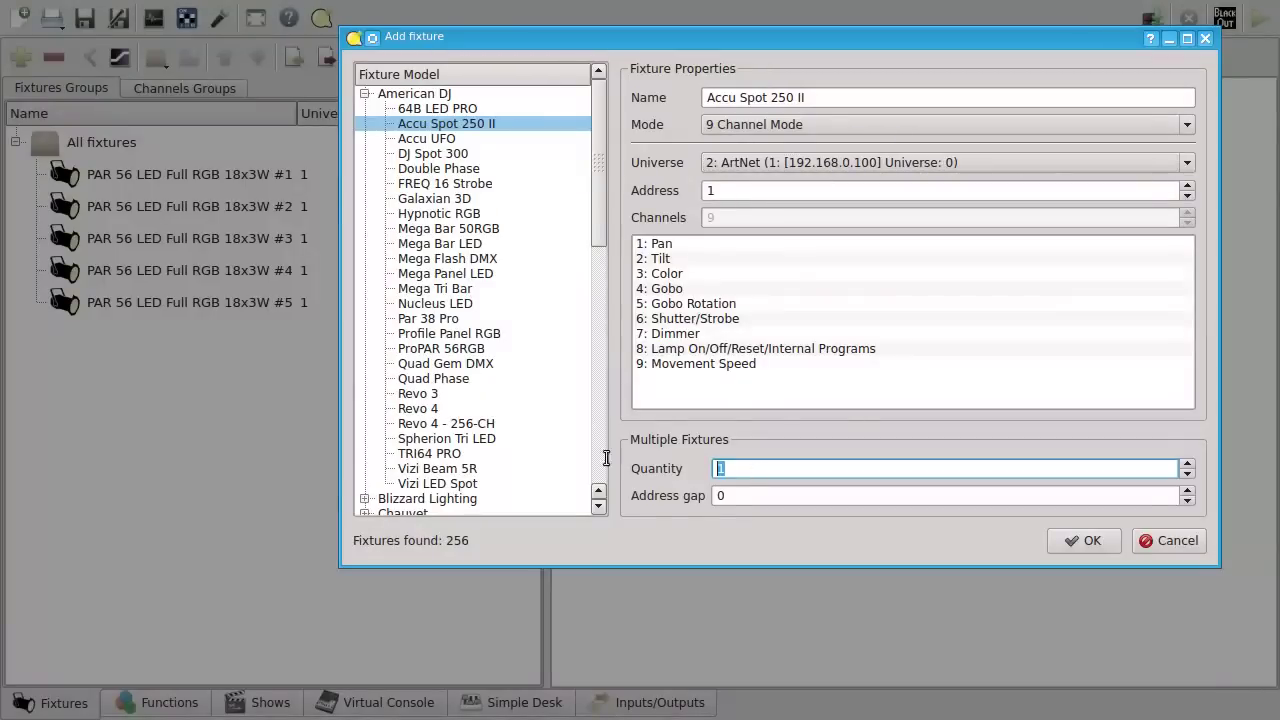
pyautogui.write('3')
pyautogui.doubleClick(735, 495)
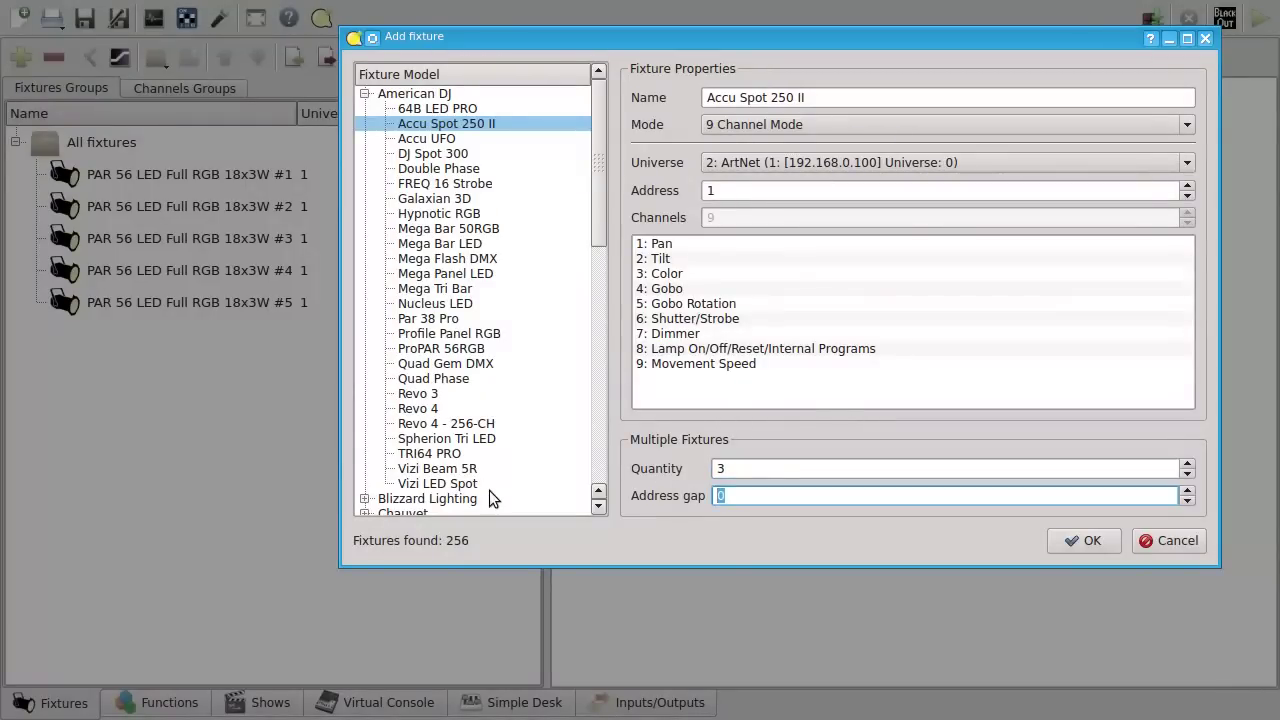
pyautogui.write('1')
pyautogui.click(1078, 539)
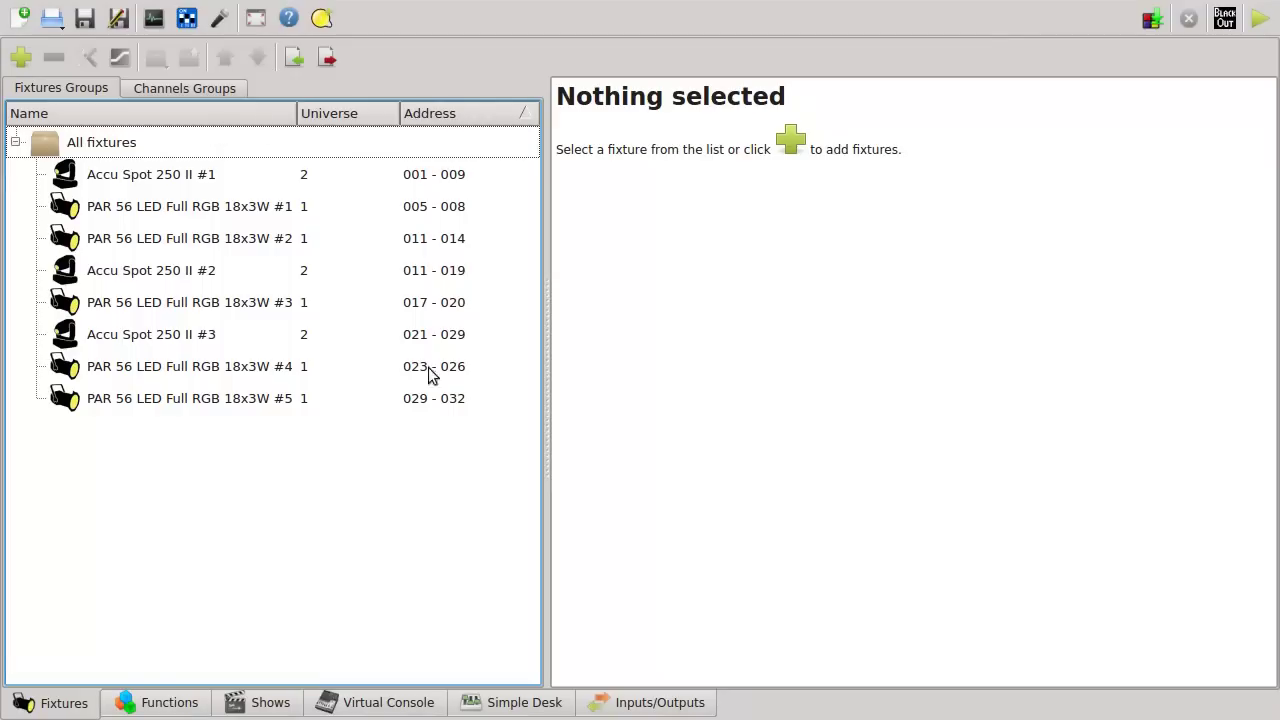
# - Sort the fixtures by universe and put the five PAR 56 fixtures into a new 3 × 3 group named Universe 1
pyautogui.click(355, 113)
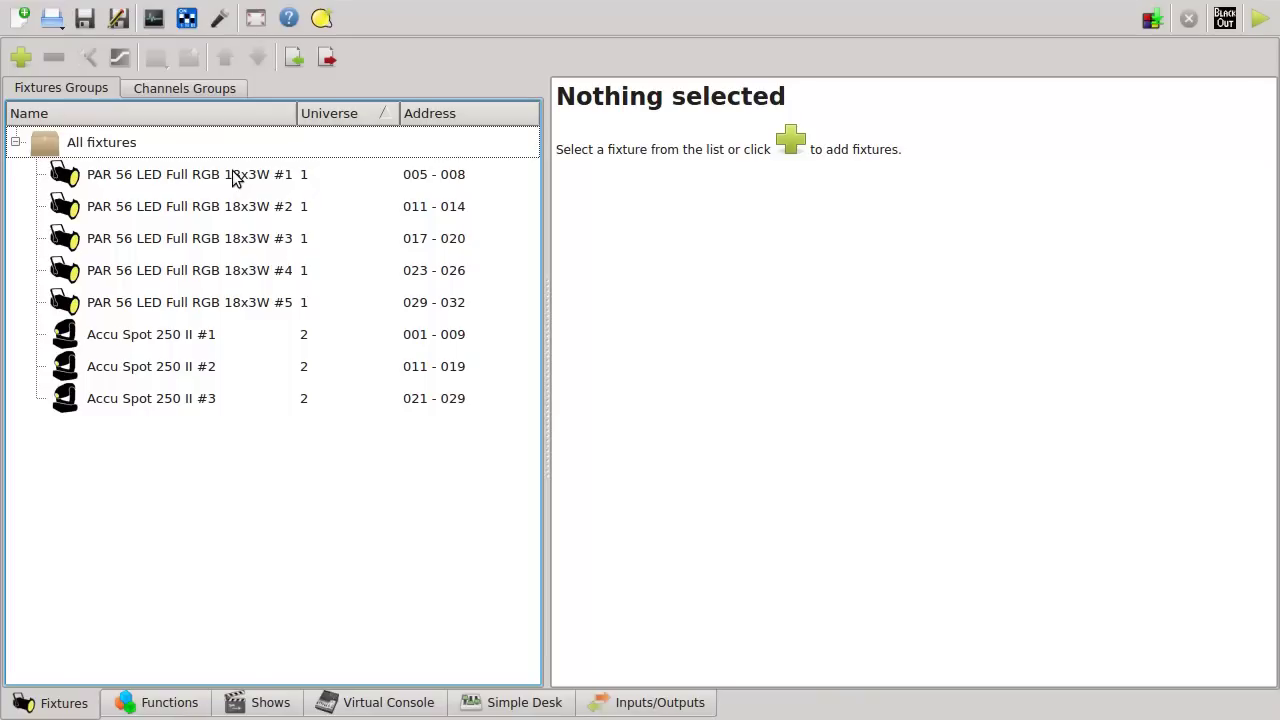
pyautogui.moveTo(232, 176); pyautogui.dragTo(238, 302)
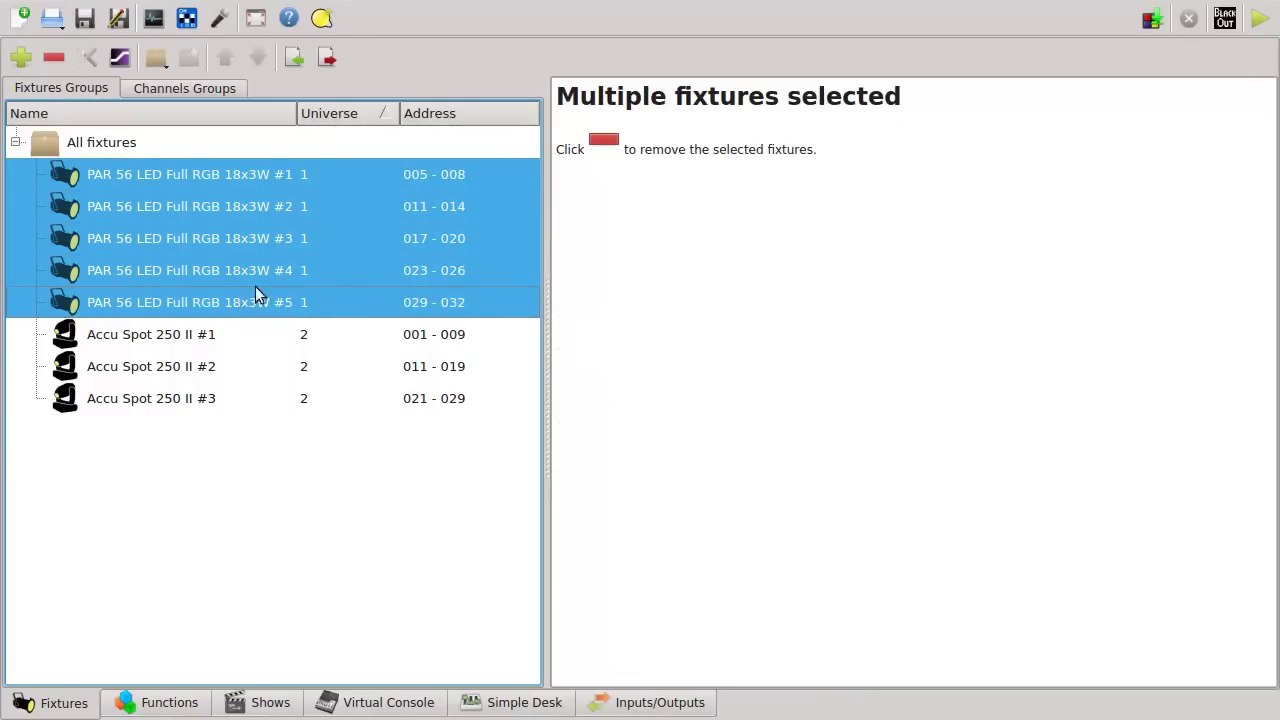
pyautogui.rightClick(197, 176)
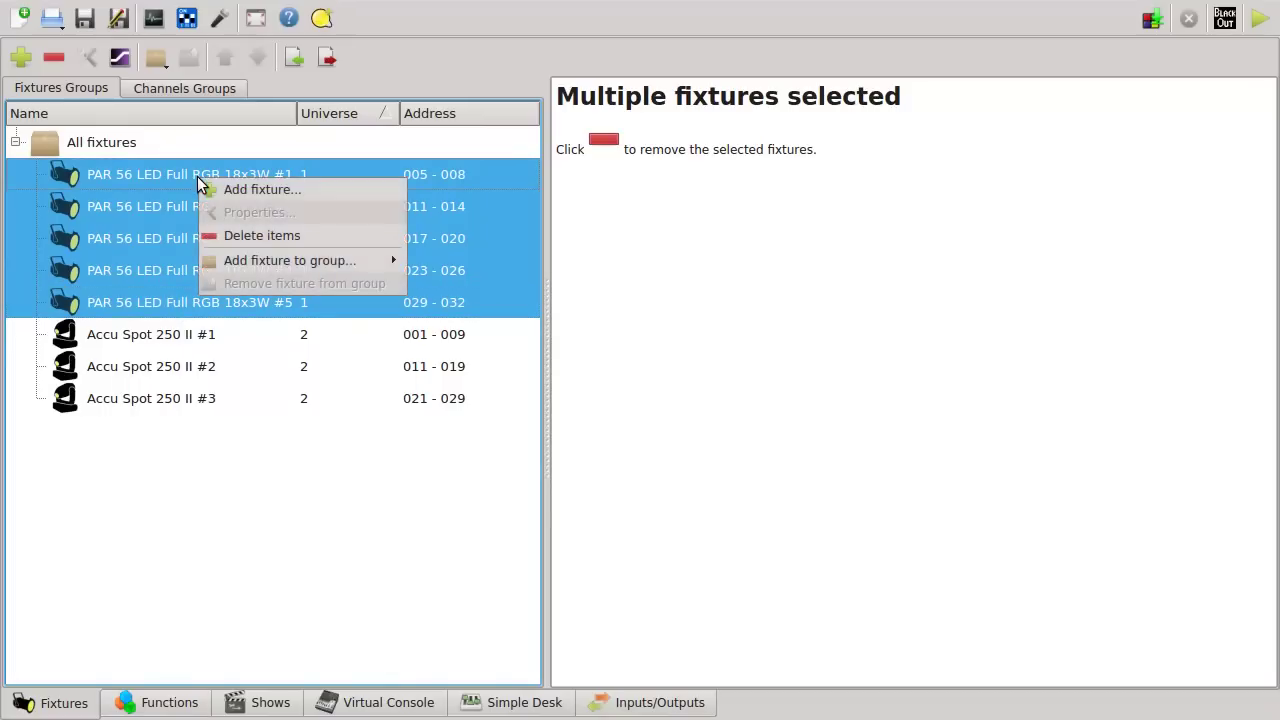
pyautogui.moveTo(301, 265)
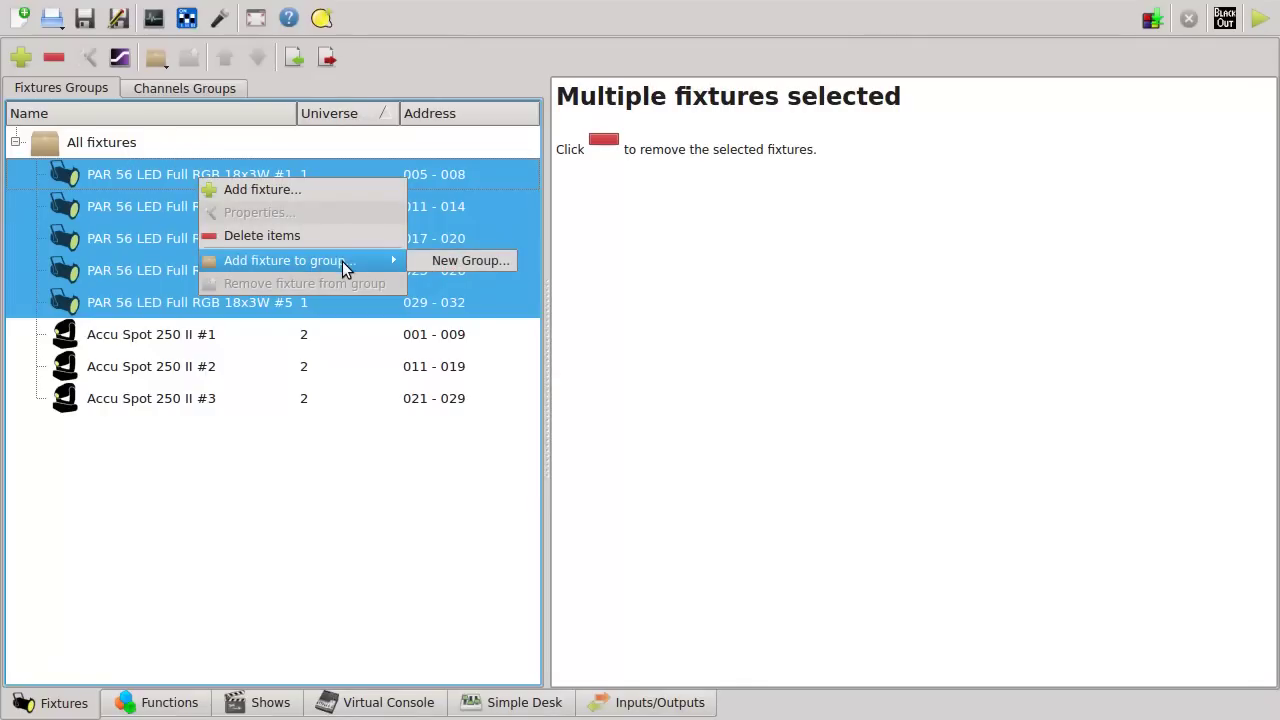
pyautogui.click(464, 260)
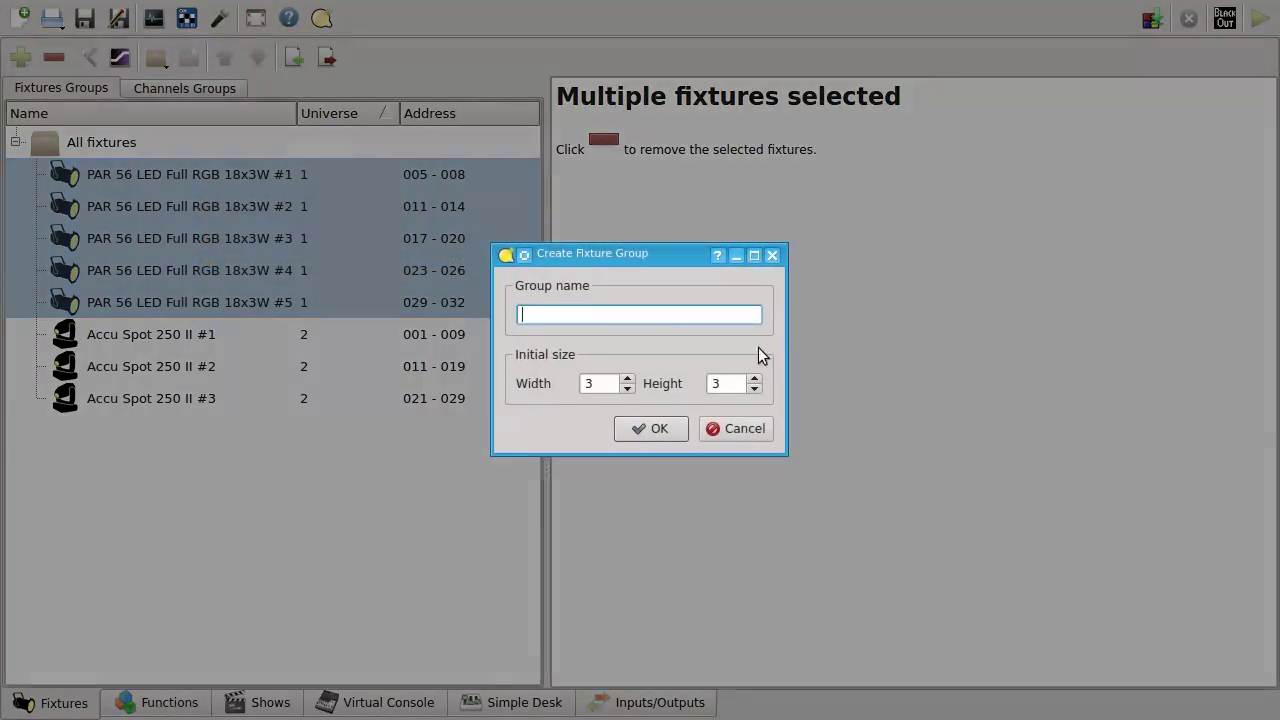
pyautogui.write('Universe 1')
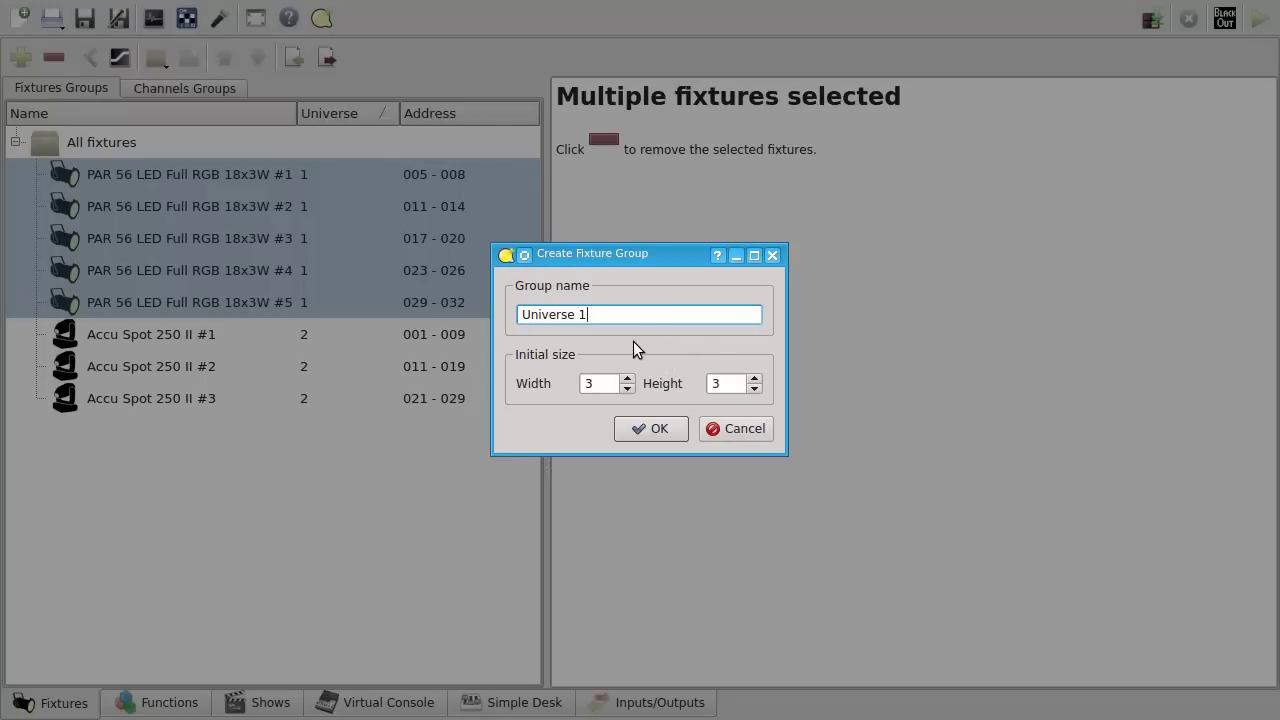
pyautogui.click(661, 426)
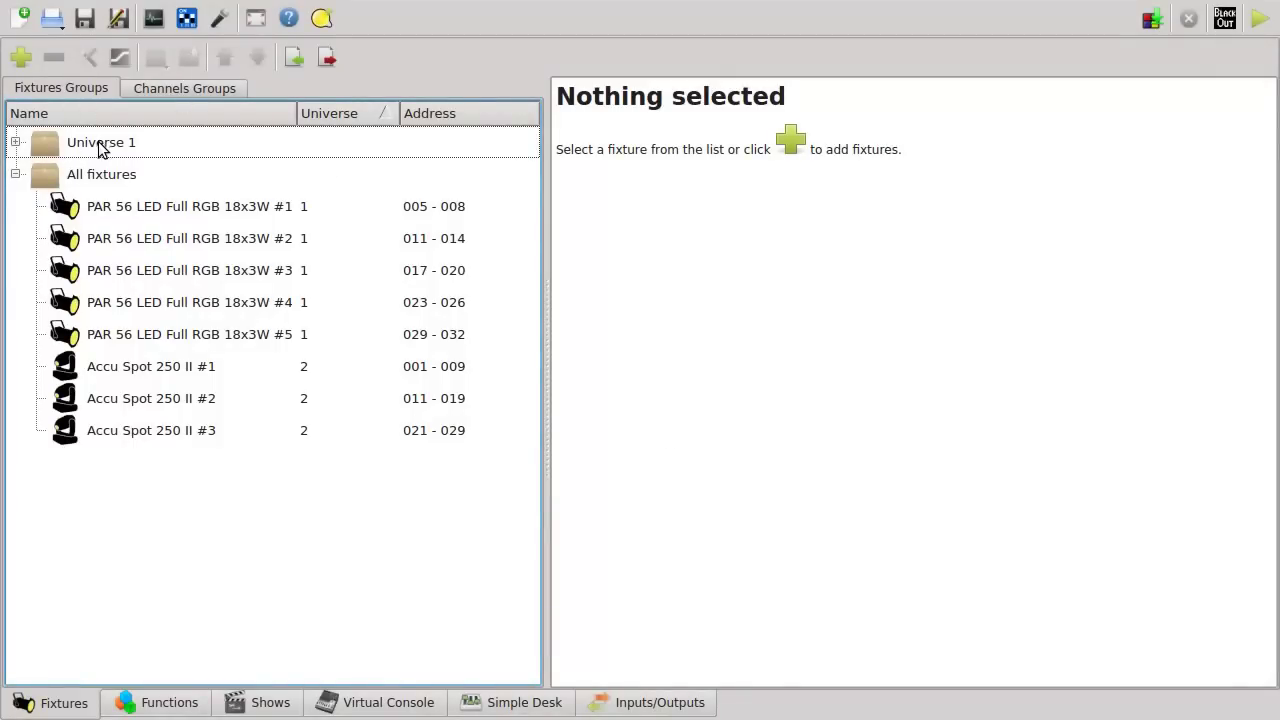
# - Expand the Universe 1 group and resize its grid to a width of 9 px and a height of 6 px
pyautogui.click(15, 143)
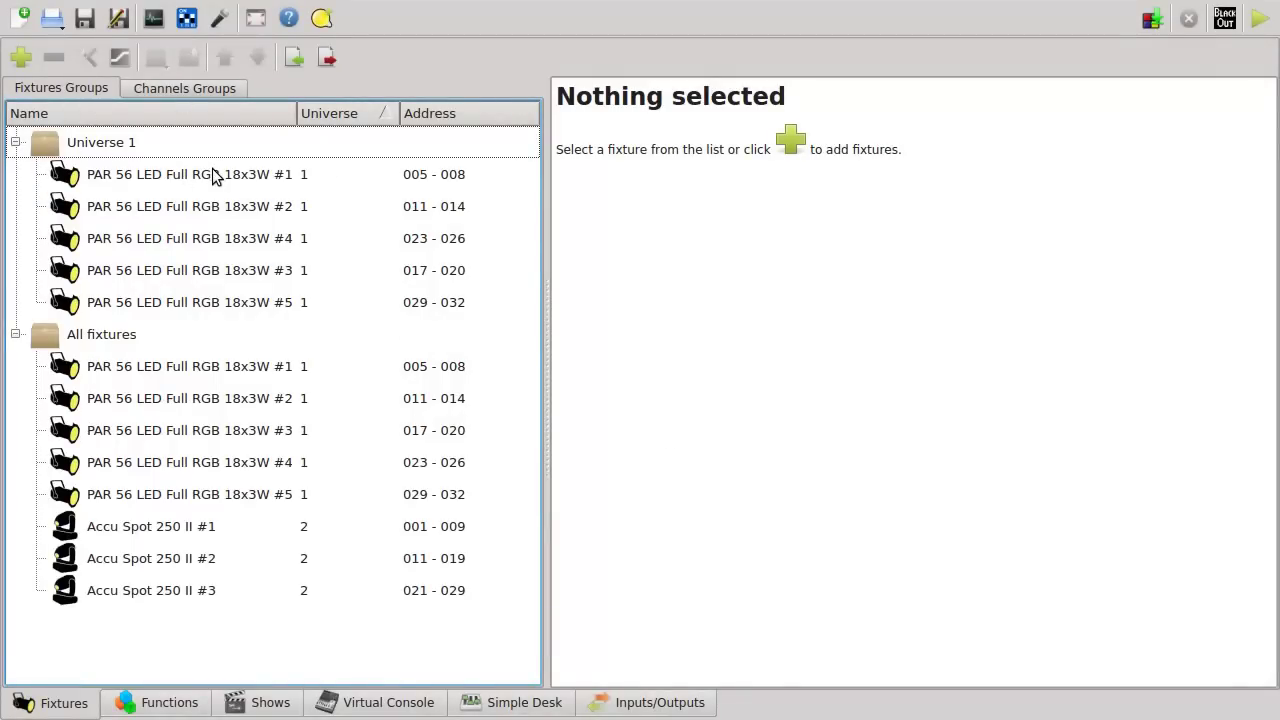
pyautogui.click(115, 148)
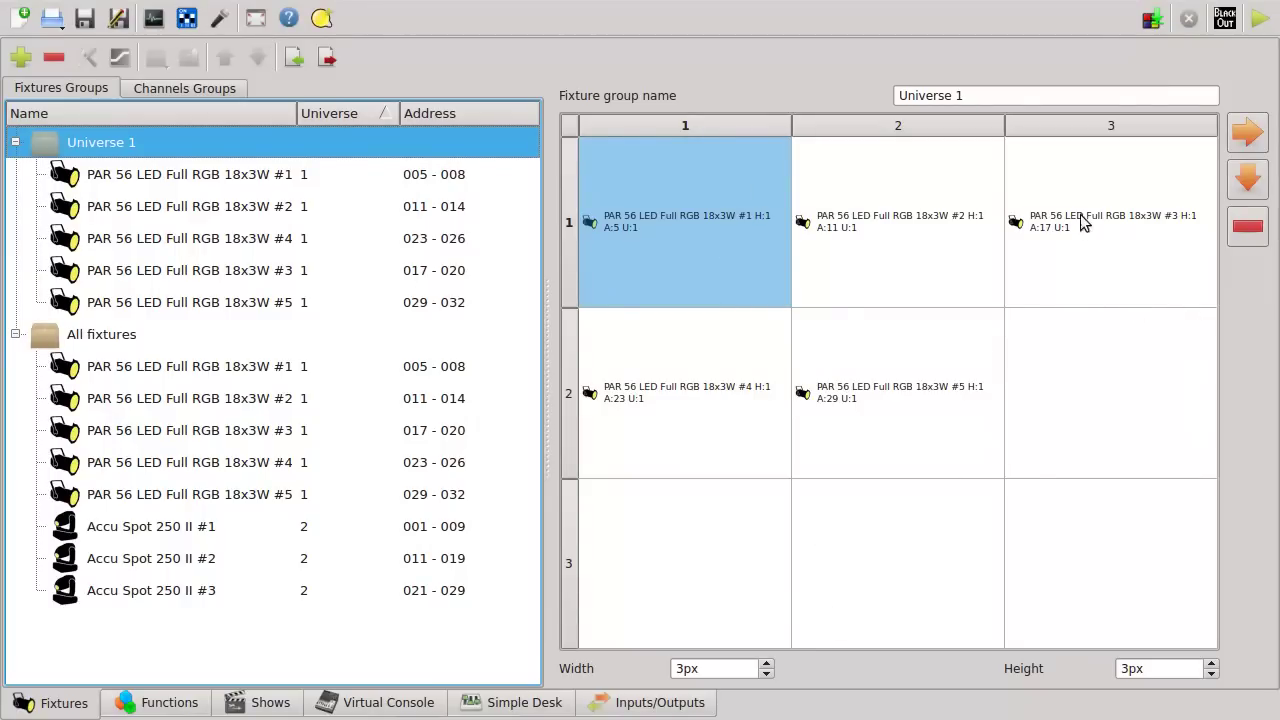
pyautogui.click(768, 663)
pyautogui.click(768, 663)
pyautogui.click(768, 663)
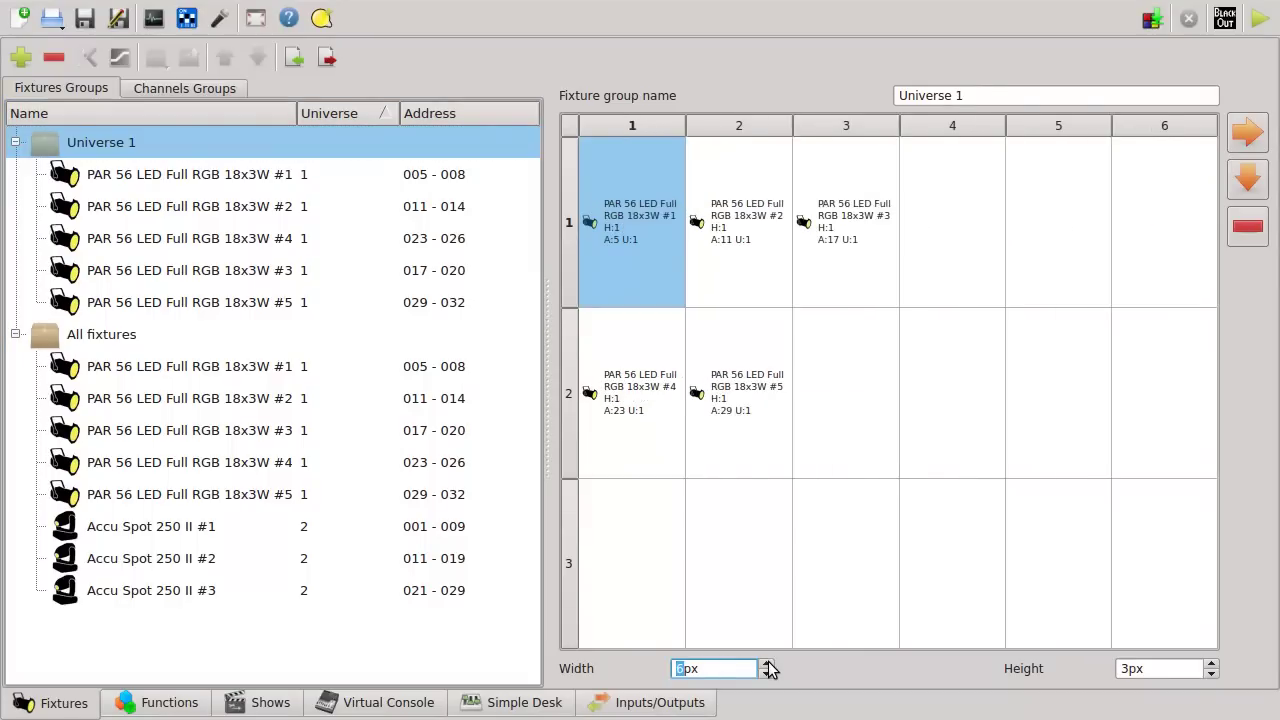
pyautogui.click(768, 663)
pyautogui.click(768, 663)
pyautogui.click(768, 663)
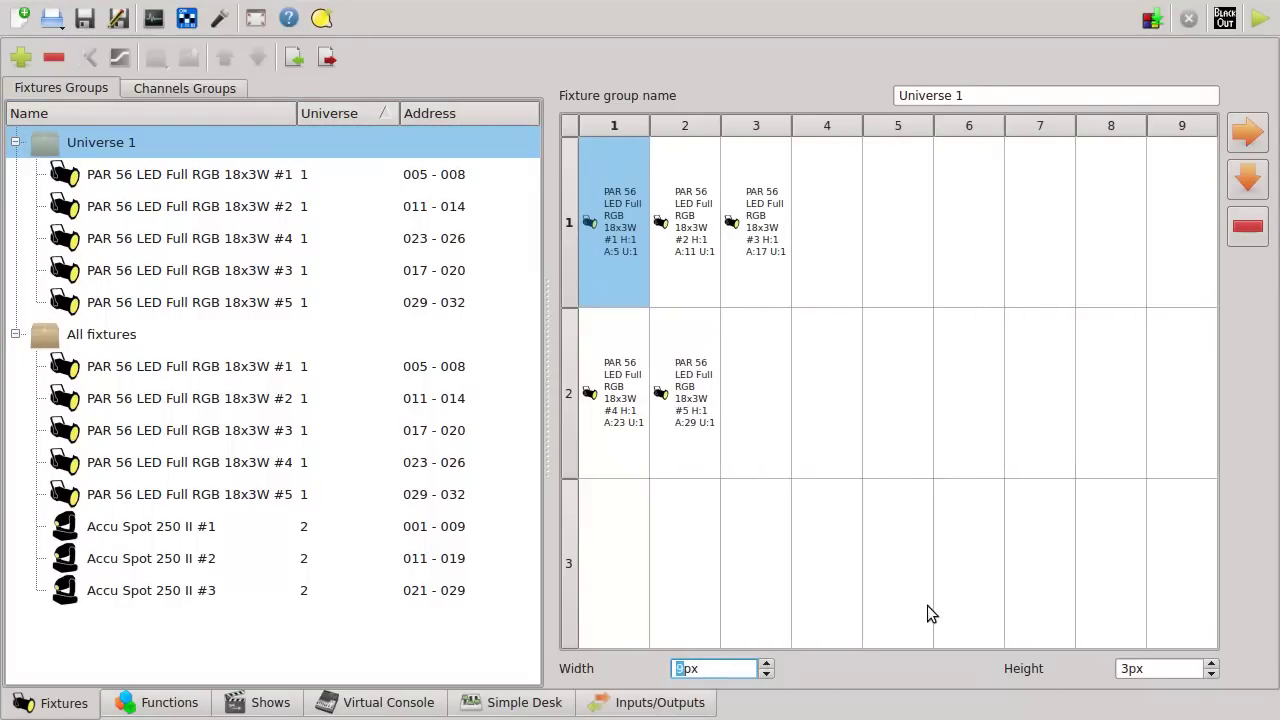
pyautogui.click(1211, 663)
pyautogui.click(1211, 663)
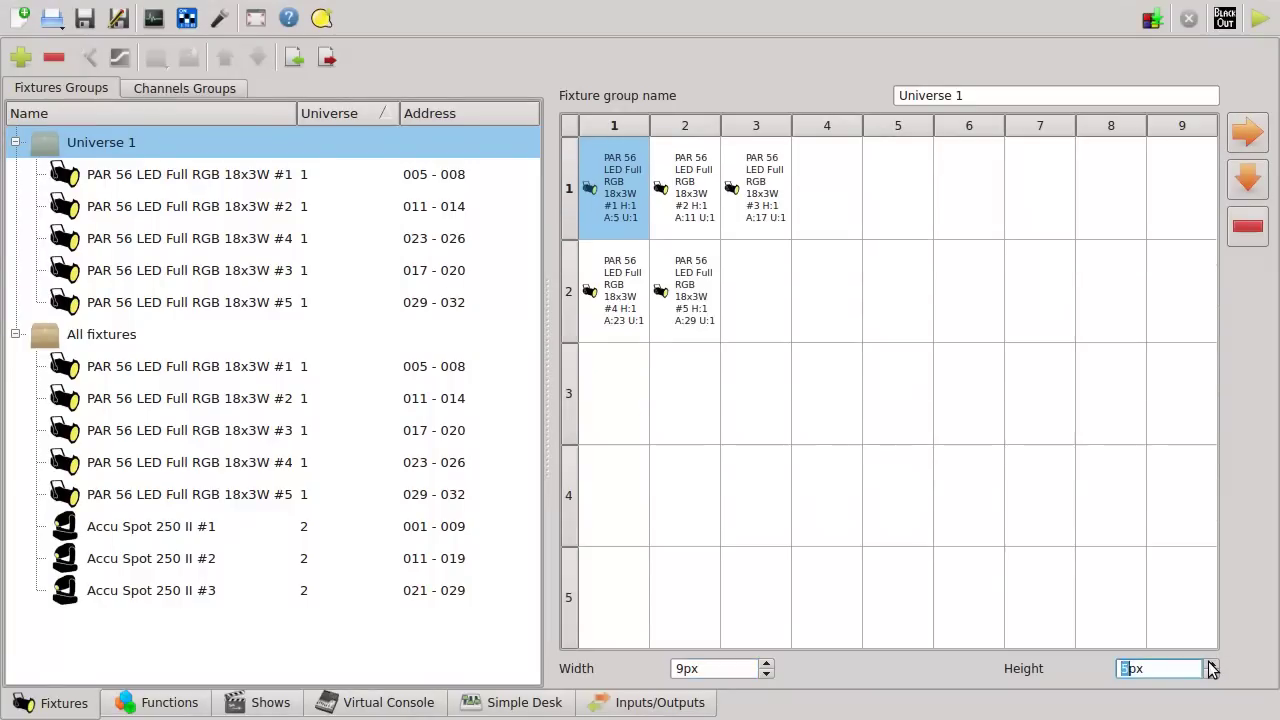
pyautogui.click(1211, 663)
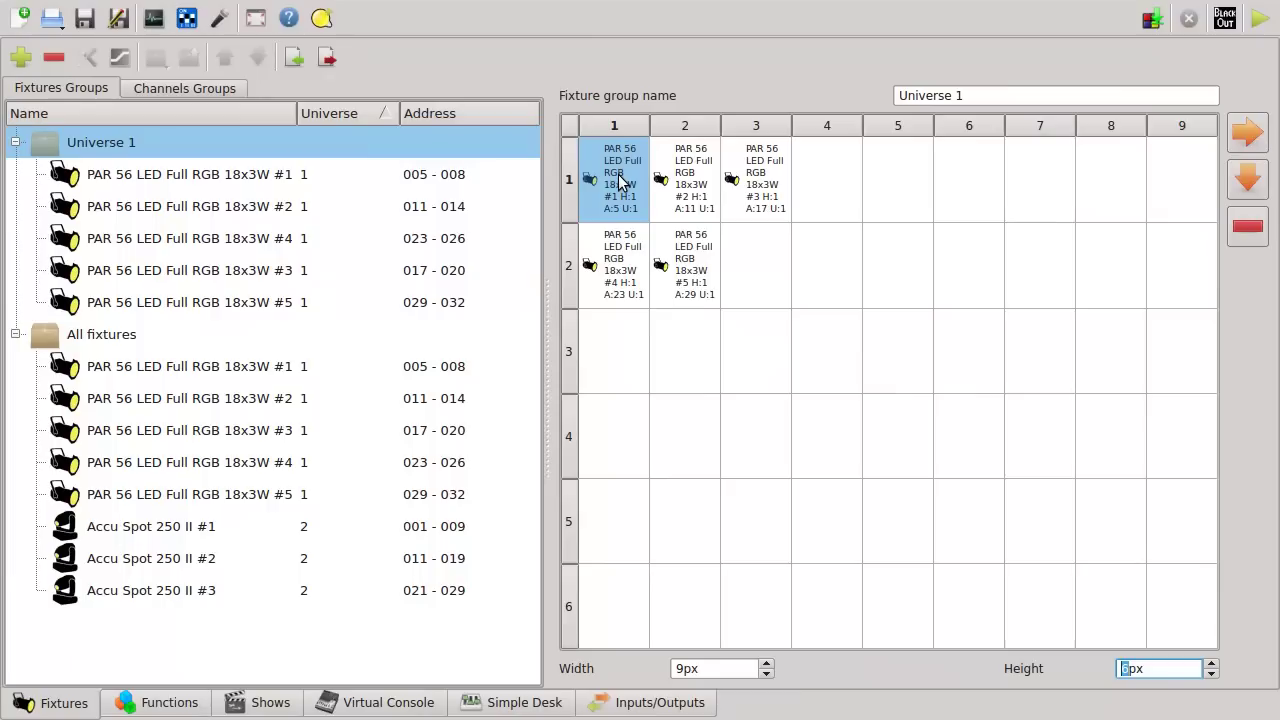
# - Arrange the Universe 1 fixtures along row 6: #1 in column 2, #2 in 4, #3 in 6, #5 in 8 and #4 in 5
pyautogui.moveTo(619, 180); pyautogui.dragTo(700, 608)
pyautogui.moveTo(685, 165); pyautogui.dragTo(826, 605)
pyautogui.moveTo(750, 195); pyautogui.dragTo(965, 600)
pyautogui.moveTo(688, 253); pyautogui.dragTo(1106, 610)
pyautogui.moveTo(601, 286); pyautogui.dragTo(905, 605)
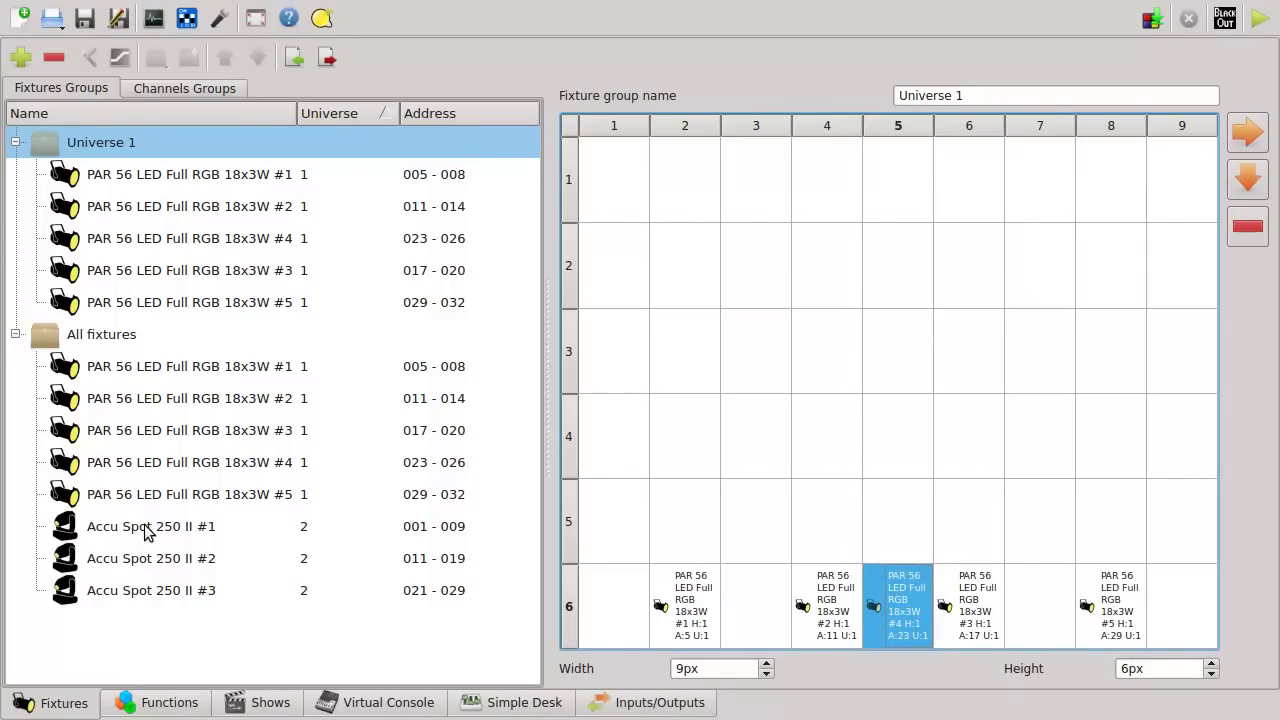
# - Put the three Accu Spot 250 II fixtures into a new group named Universe 2 with width 9 and height 6
pyautogui.click(148, 622)
pyautogui.moveTo(167, 530); pyautogui.dragTo(170, 590)
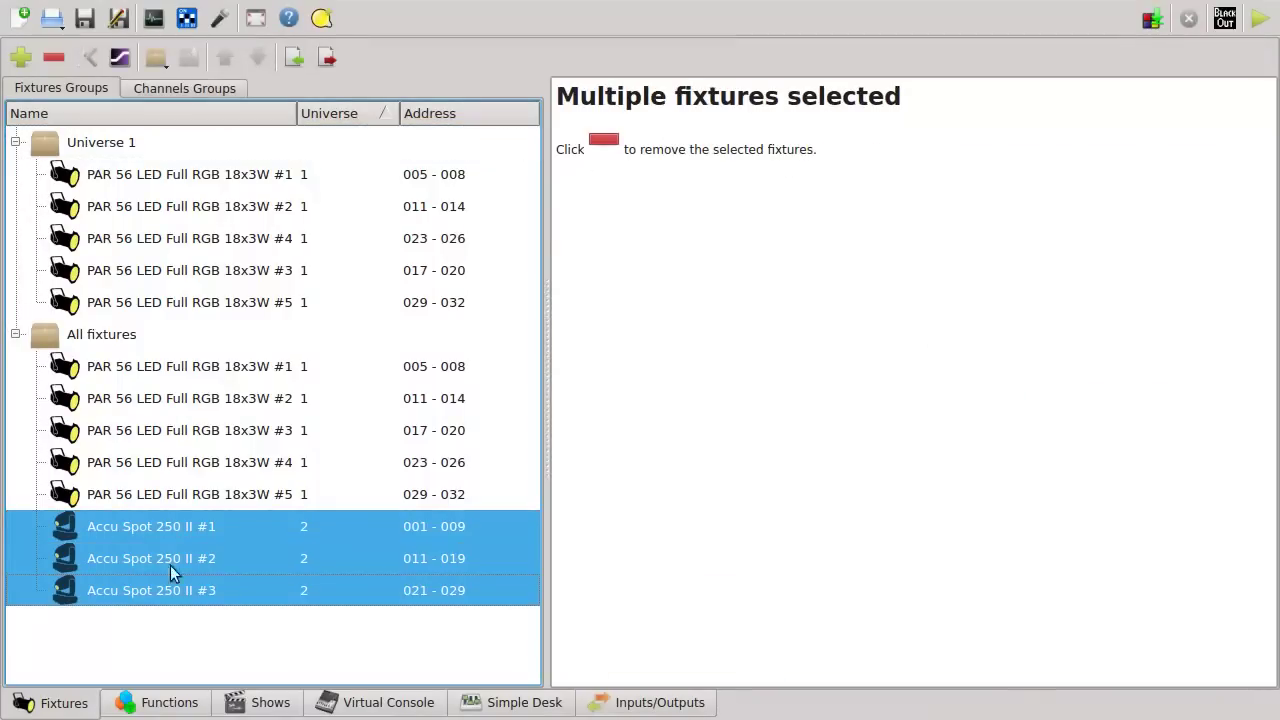
pyautogui.rightClick(170, 552)
pyautogui.moveTo(268, 632)
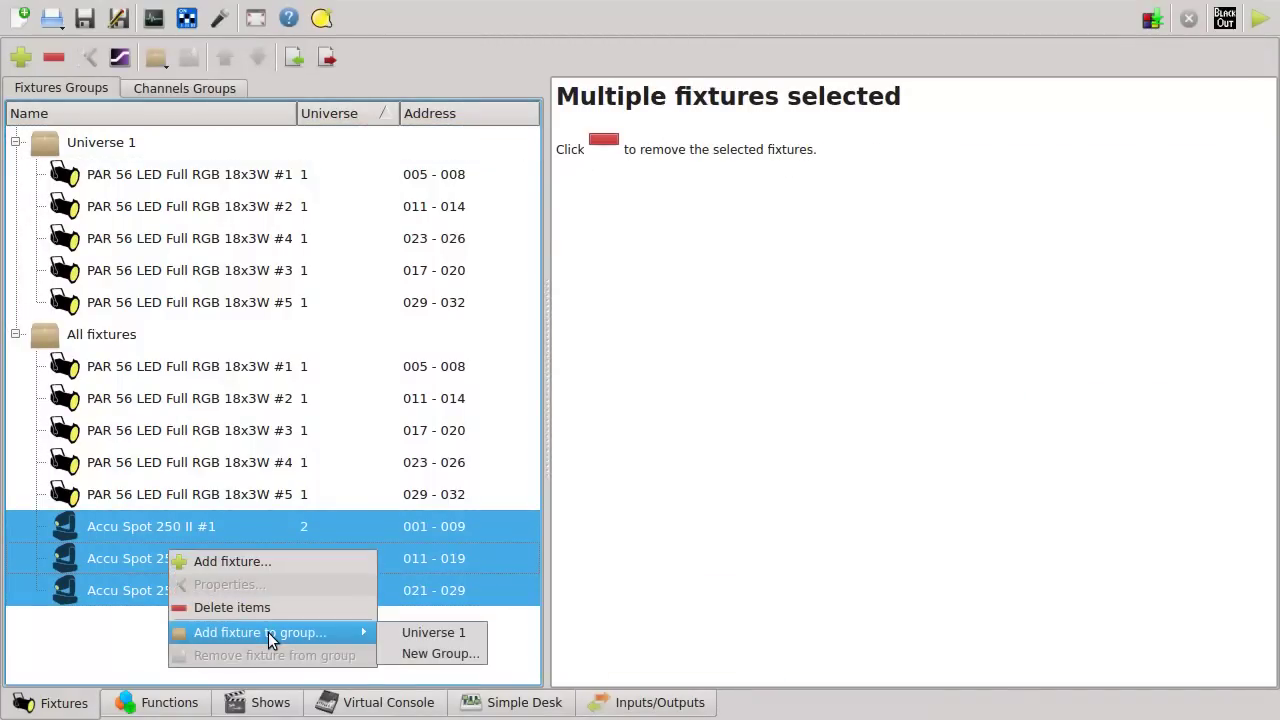
pyautogui.click(446, 657)
pyautogui.write('Universe 2')
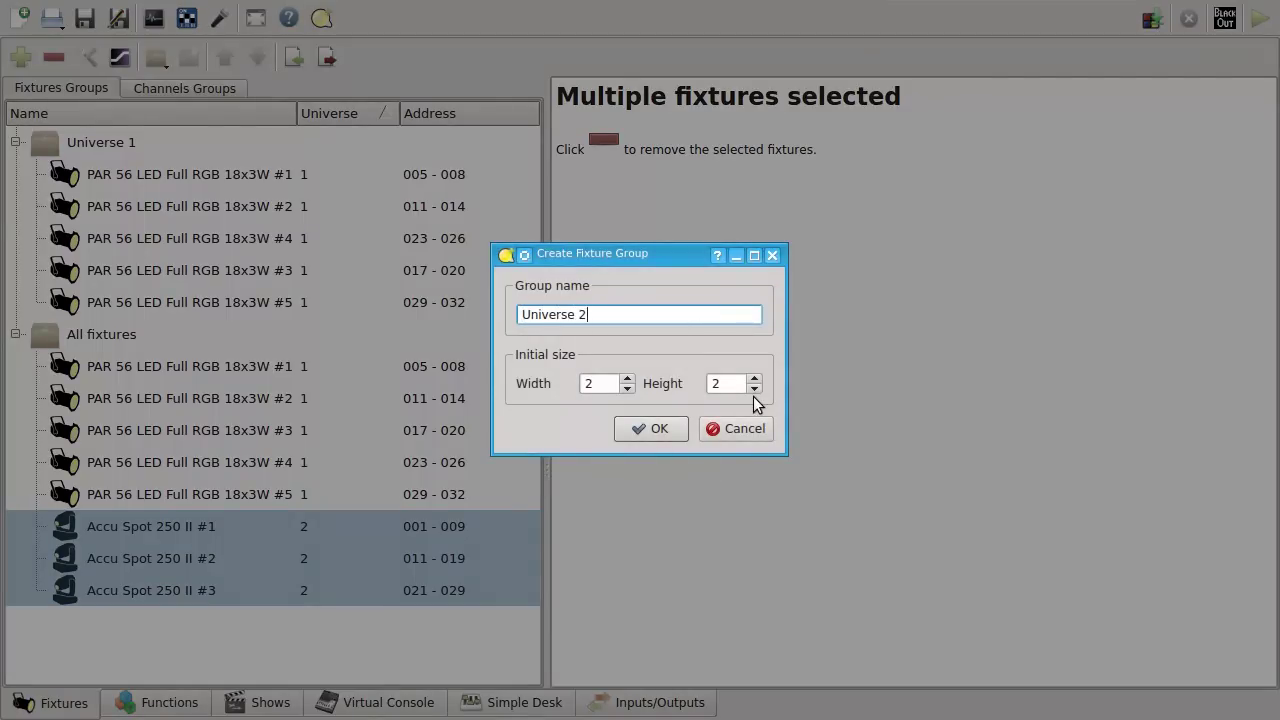
pyautogui.click(627, 378)
pyautogui.doubleClick(627, 378)
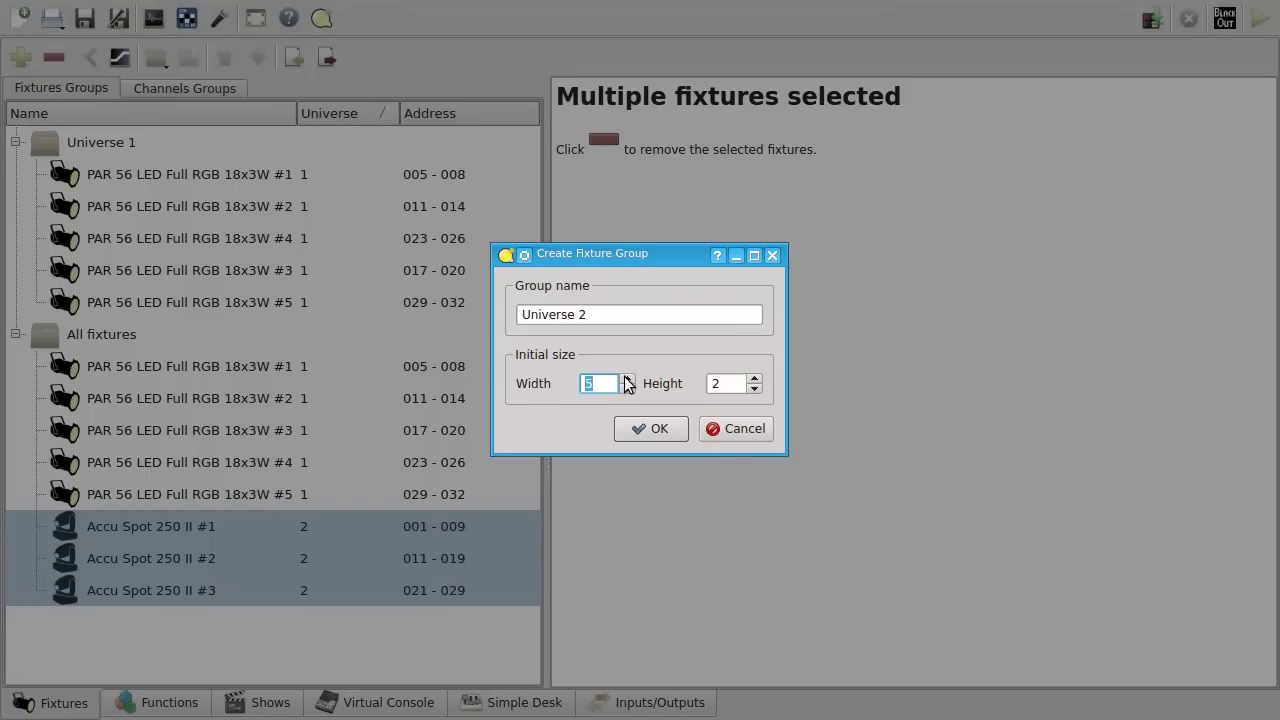
pyautogui.click(626, 378)
pyautogui.tripleClick(756, 378)
pyautogui.click(756, 378)
pyautogui.click(660, 428)
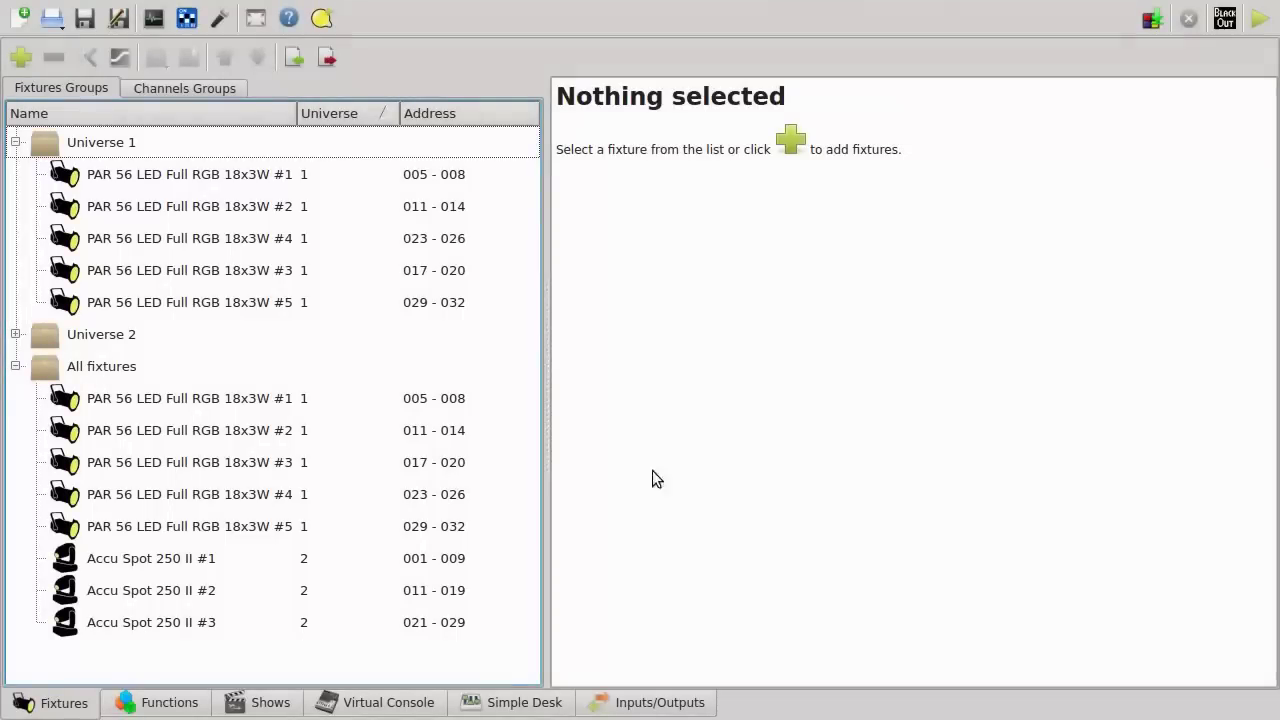
# - In the Universe 2 grid, place #1 at row 3 column 1, #3 at row 3 column 9 and #2 at row 1 column 5, then expand the group
pyautogui.click(105, 345)
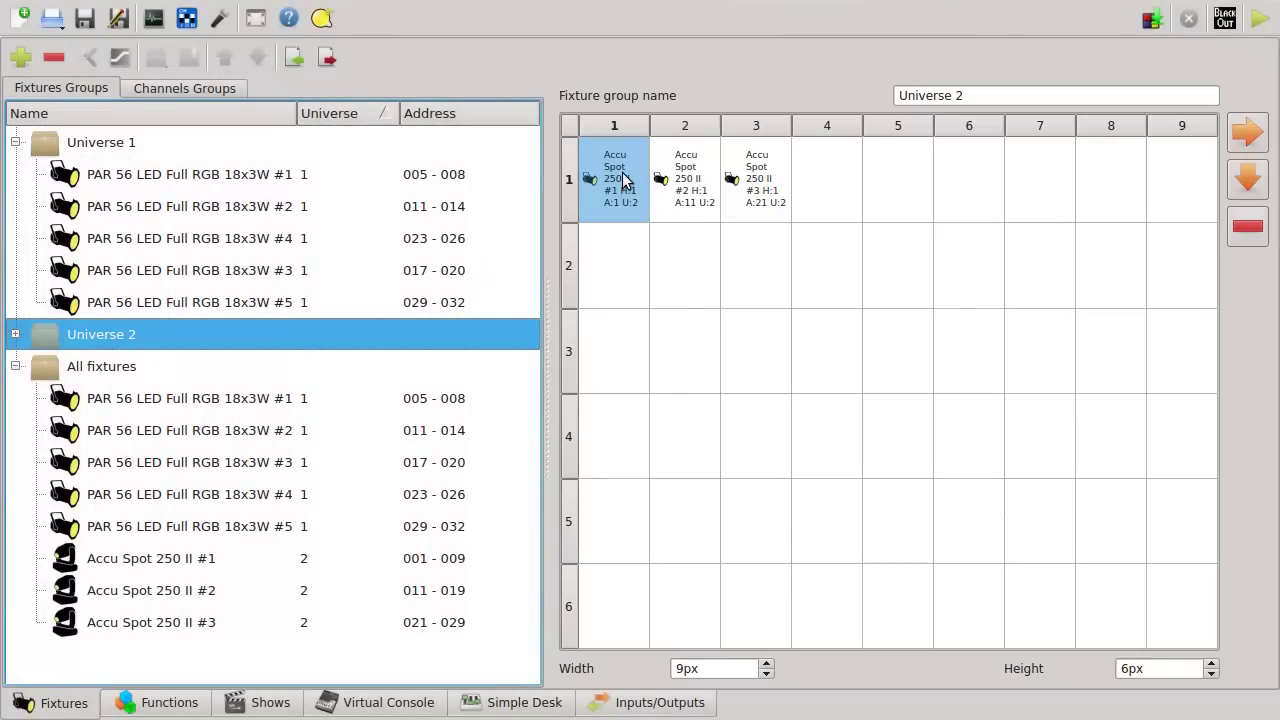
pyautogui.moveTo(622, 180); pyautogui.dragTo(615, 350)
pyautogui.moveTo(757, 200); pyautogui.dragTo(1173, 373)
pyautogui.moveTo(686, 175); pyautogui.dragTo(890, 180)
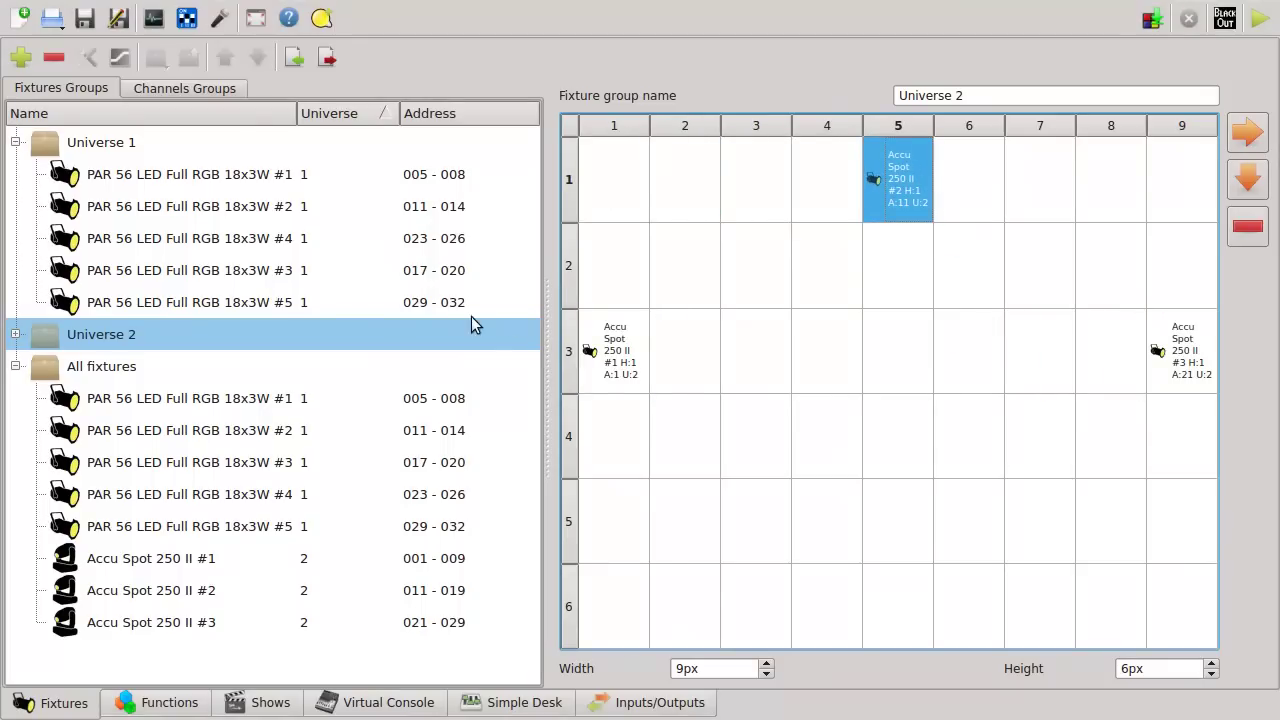
pyautogui.click(15, 334)
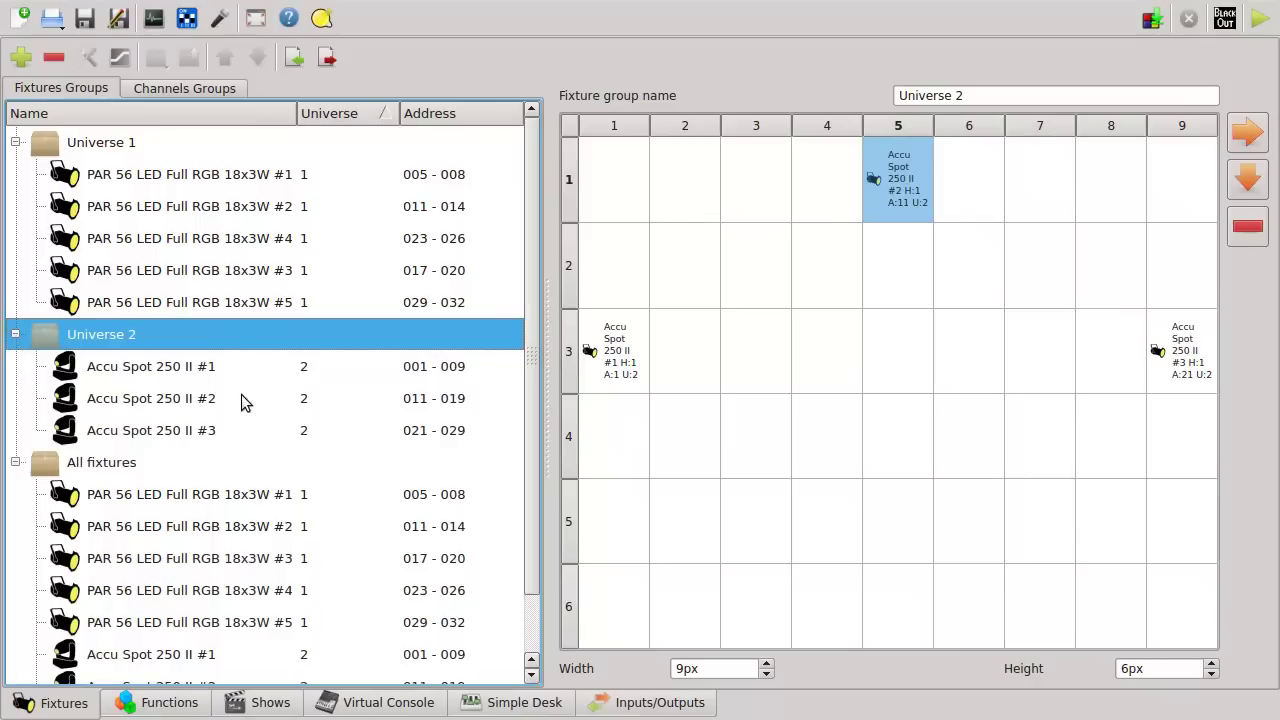
# - Open the properties of PAR 56 fixture #1 in the Universe 1 group for editing
pyautogui.click(200, 178)
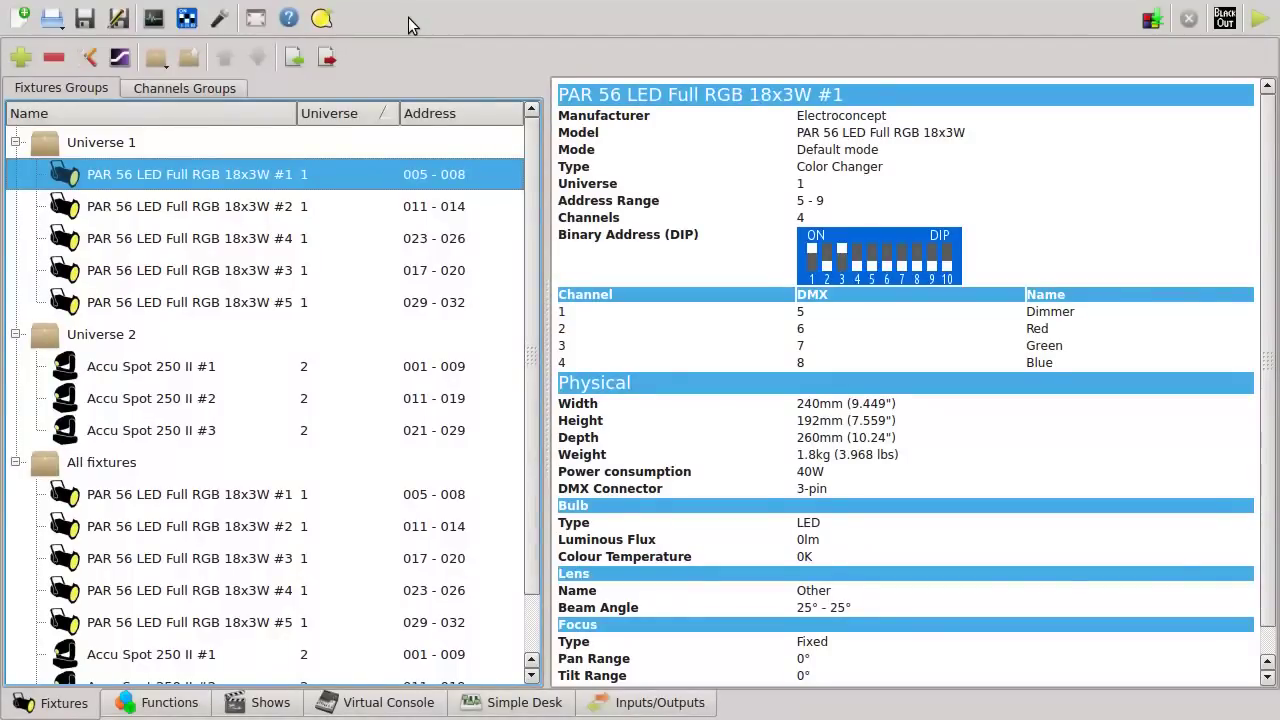
pyautogui.doubleClick(160, 174)
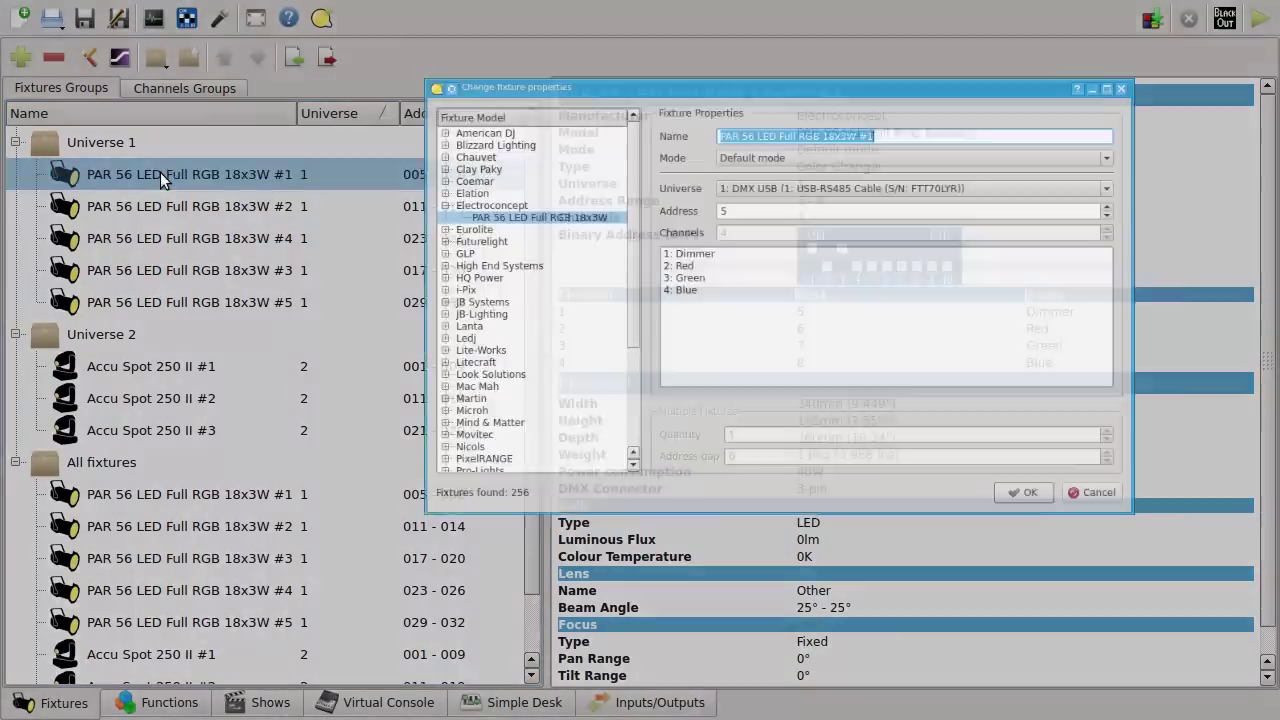
pyautogui.click(1166, 541)
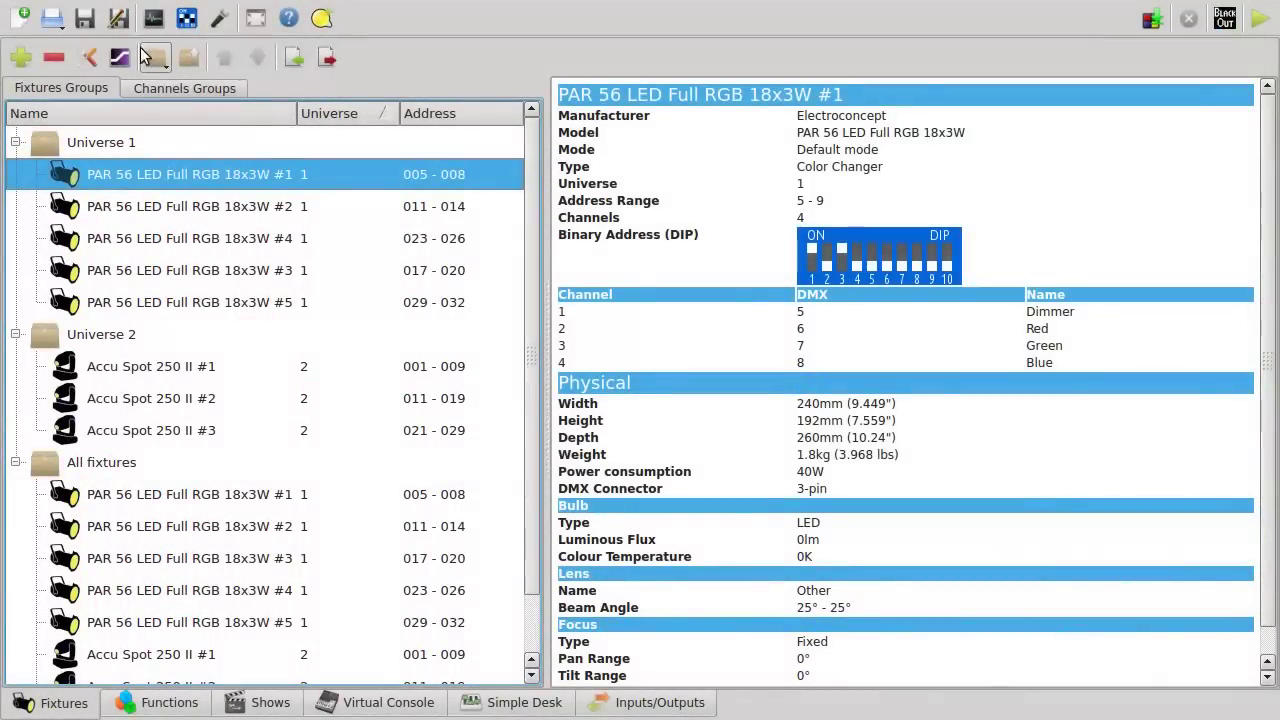
pyautogui.click(88, 56)
pyautogui.moveTo(797, 38); pyautogui.dragTo(747, 70)
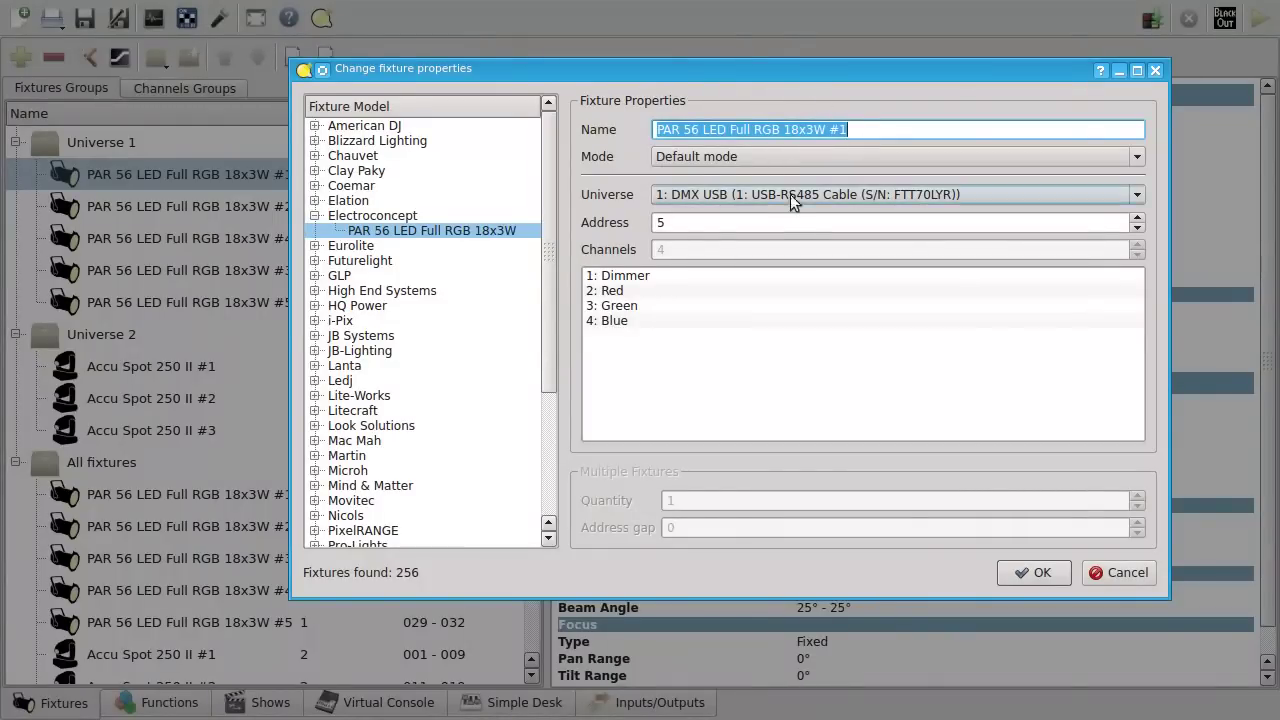
# - Try address 8 for PAR 56 fixture #1 and compare it with the address ranges in the fixture list
pyautogui.click(686, 221)
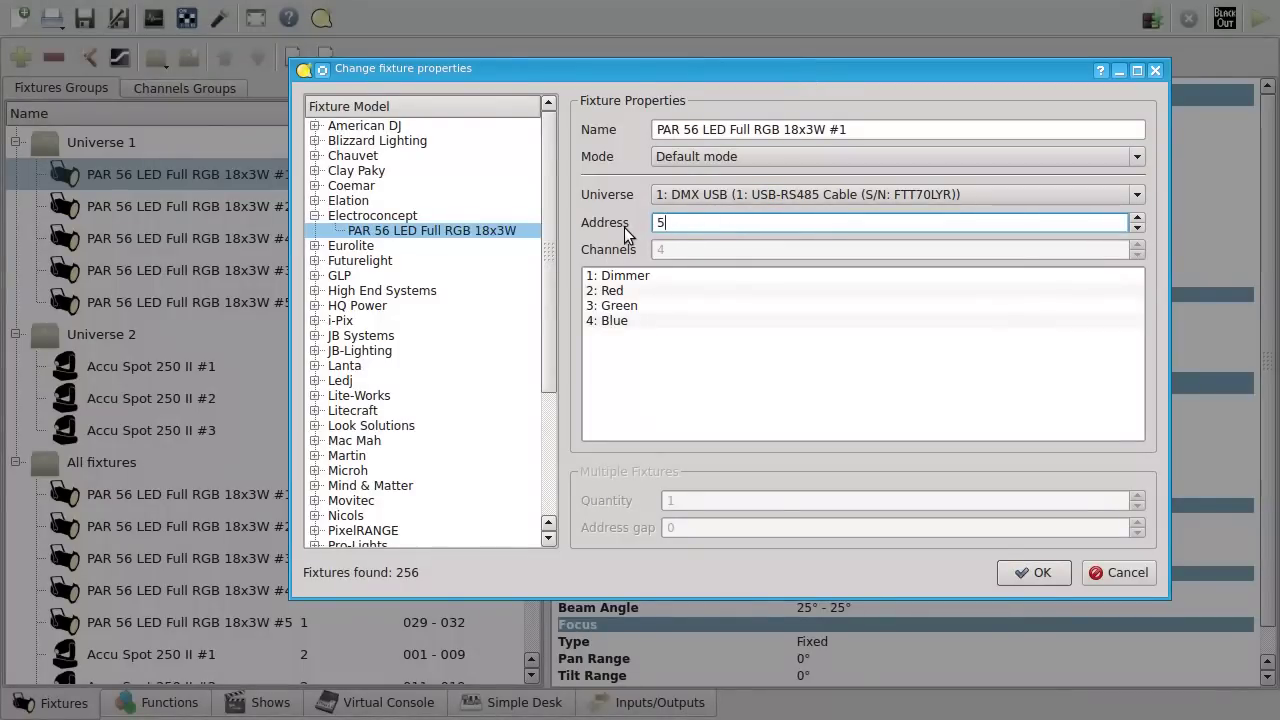
pyautogui.click(1137, 228)
pyautogui.click(1137, 228)
pyautogui.click(1137, 228)
pyautogui.click(1137, 228)
pyautogui.scroll(4, 1141, 224)
pyautogui.scroll(1, 1141, 224)
pyautogui.scroll(1, 1141, 224)
pyautogui.moveTo(760, 72); pyautogui.dragTo(980, 166)
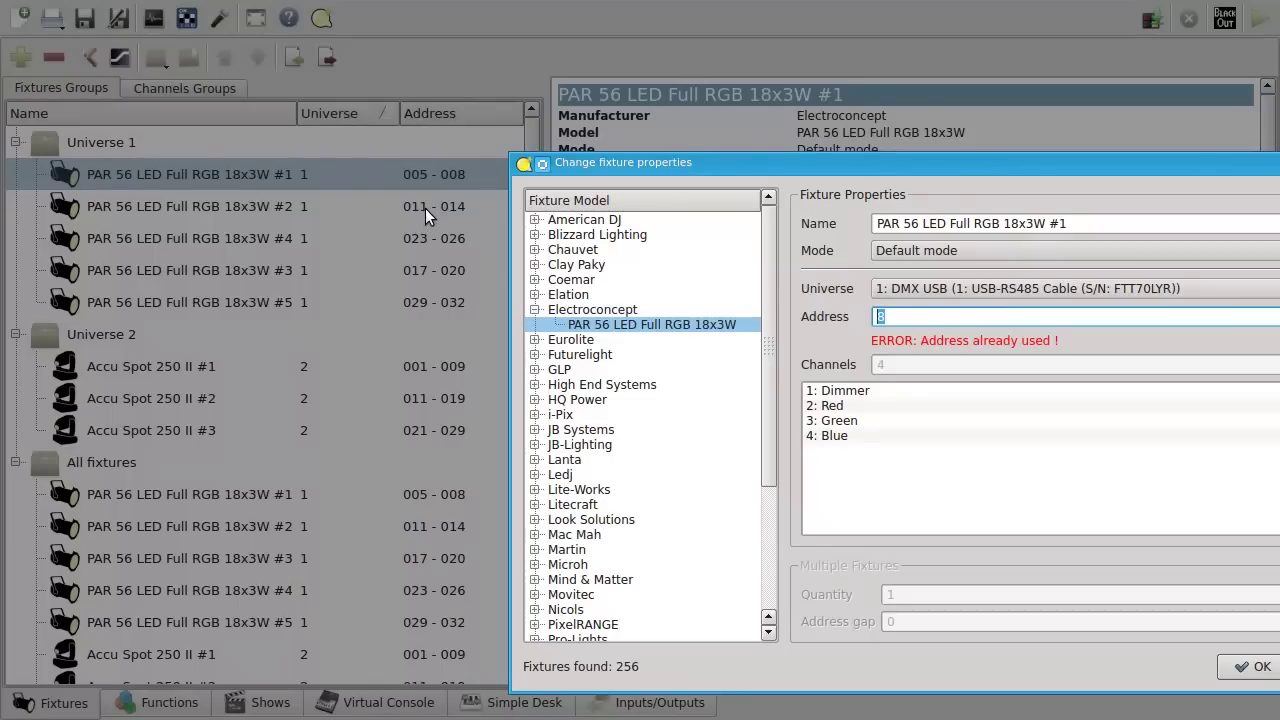
pyautogui.moveTo(982, 164); pyautogui.dragTo(736, 141)
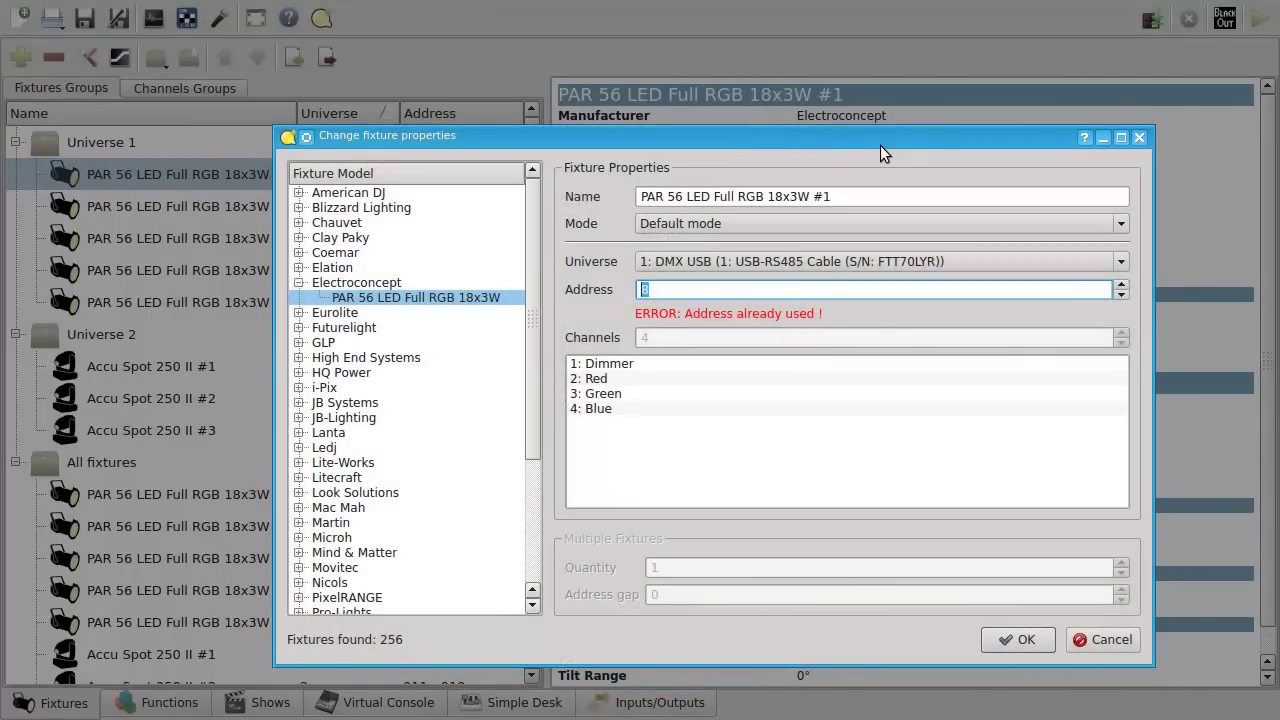
pyautogui.moveTo(618, 145); pyautogui.dragTo(850, 154)
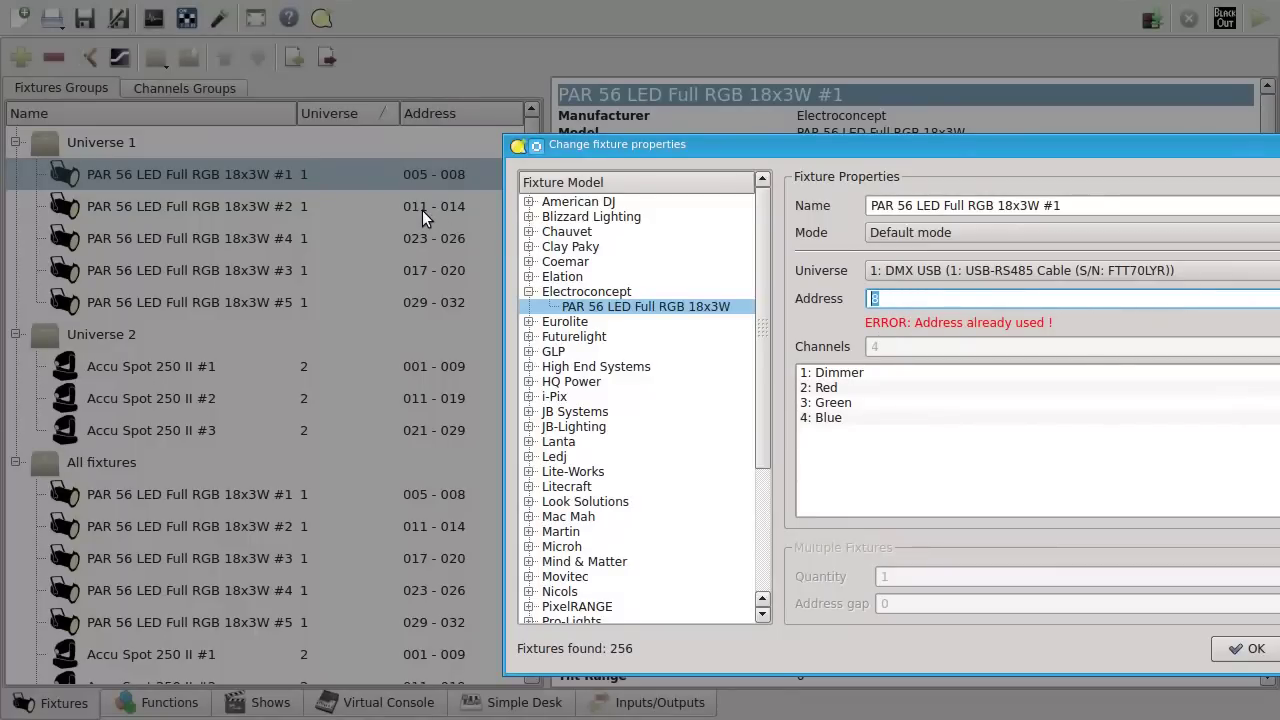
pyautogui.moveTo(973, 142); pyautogui.dragTo(747, 65)
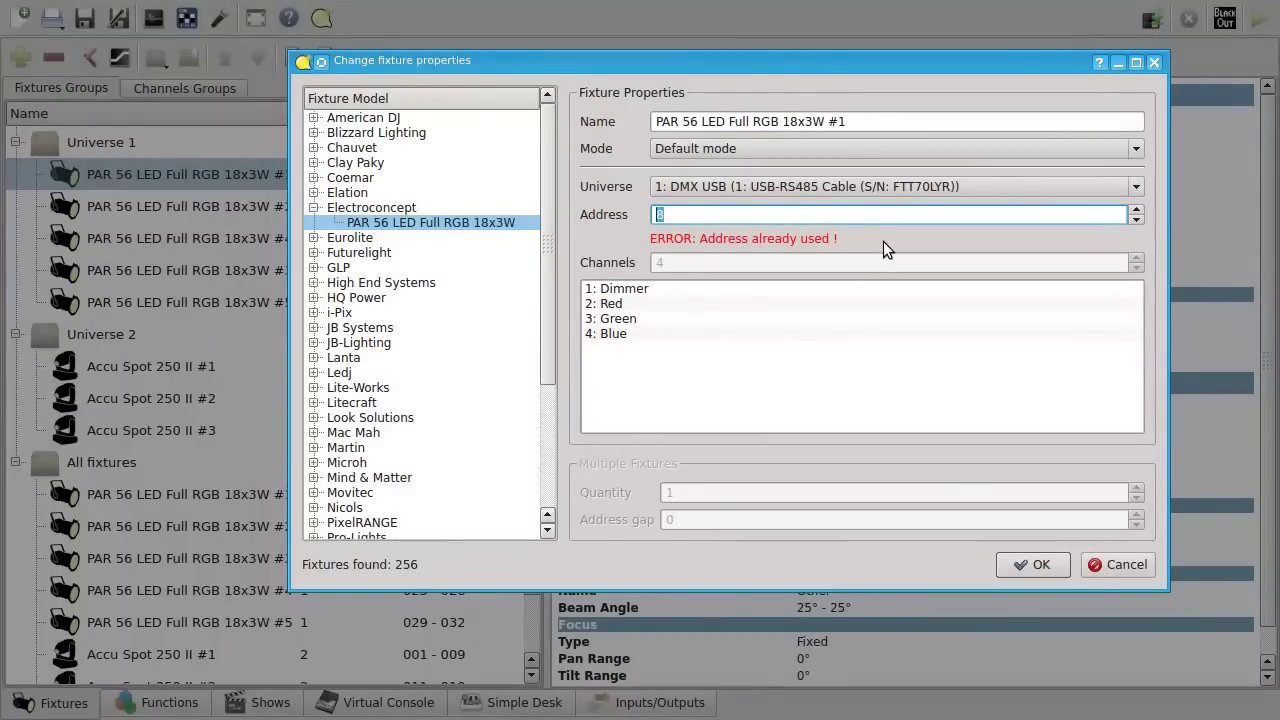
# - Set the address of PAR 56 fixture #1 to 1 and apply the change
pyautogui.click(1136, 221)
pyautogui.click(1136, 221)
pyautogui.click(1136, 221)
pyautogui.click(1136, 221)
pyautogui.click(1136, 221)
pyautogui.click(1136, 221)
pyautogui.click(1136, 221)
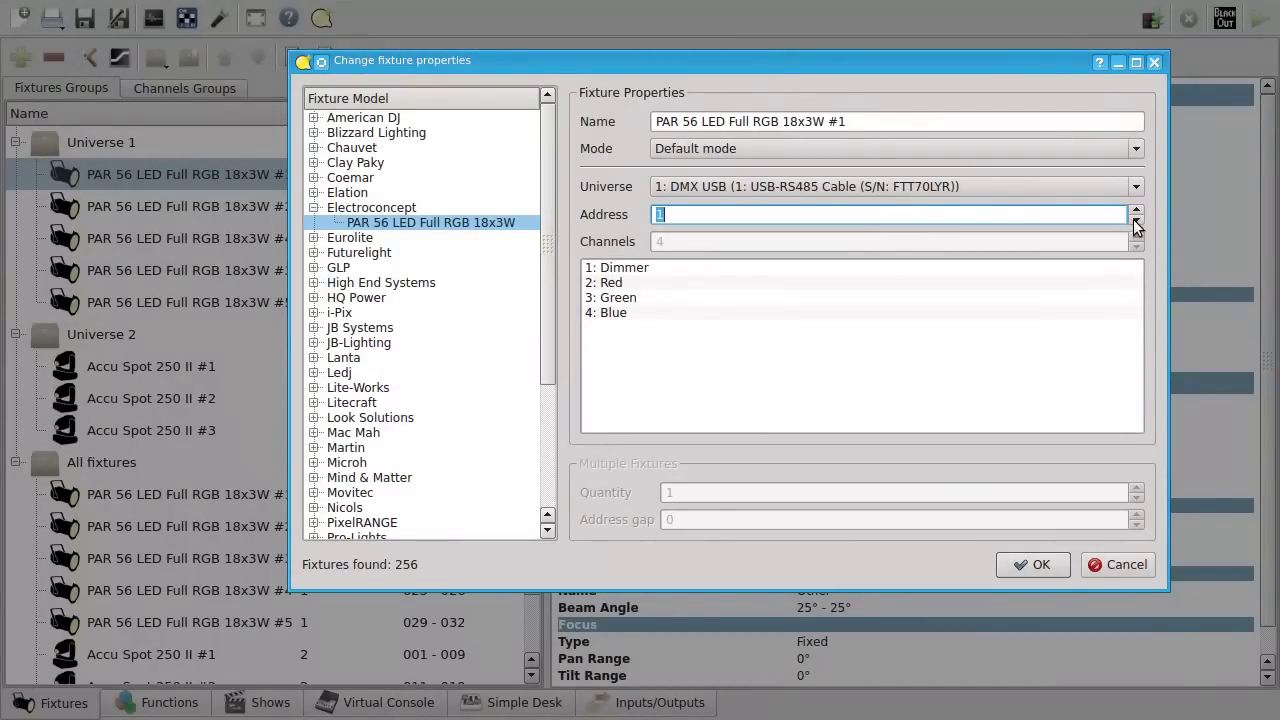
pyautogui.click(1040, 565)
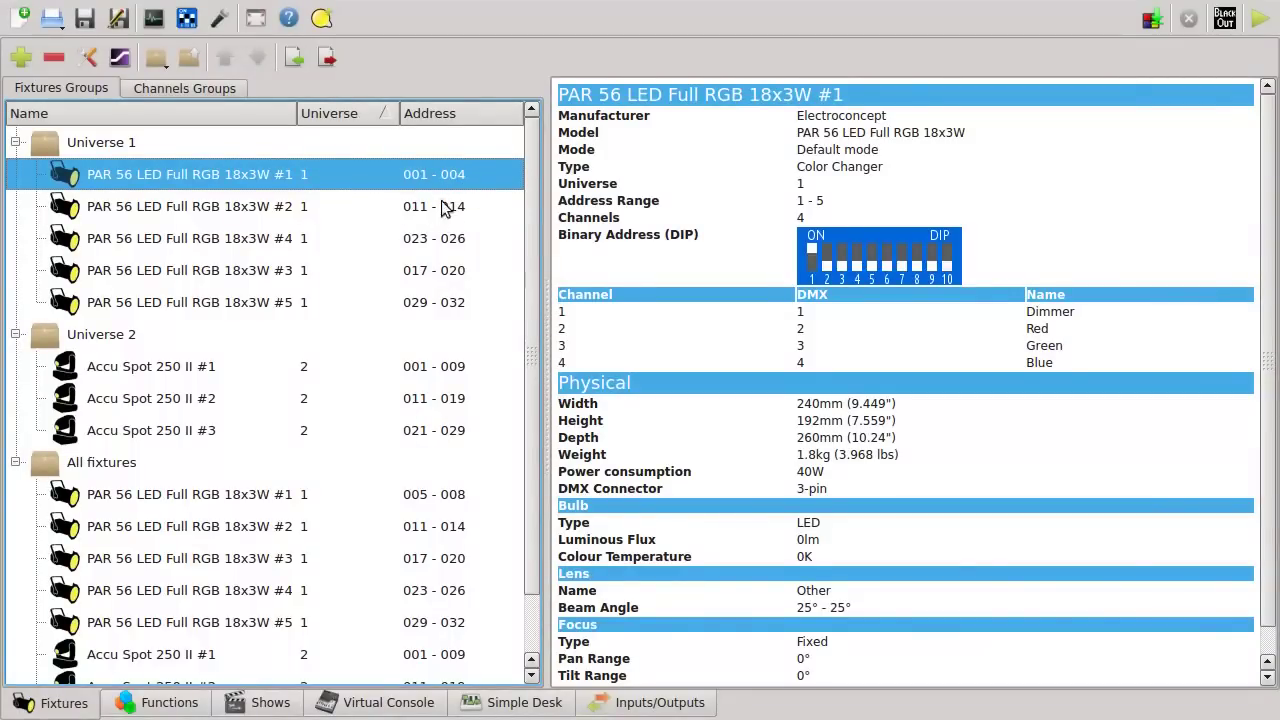
# - Export the fixtures list to fixtures.qxfl in the QLC_projects folder, overwriting the existing file
pyautogui.moveTo(530, 408)
pyautogui.mouseDown()
pyautogui.moveTo(540, 480)
pyautogui.moveTo(538, 410)
pyautogui.mouseUp()
pyautogui.click(330, 59)
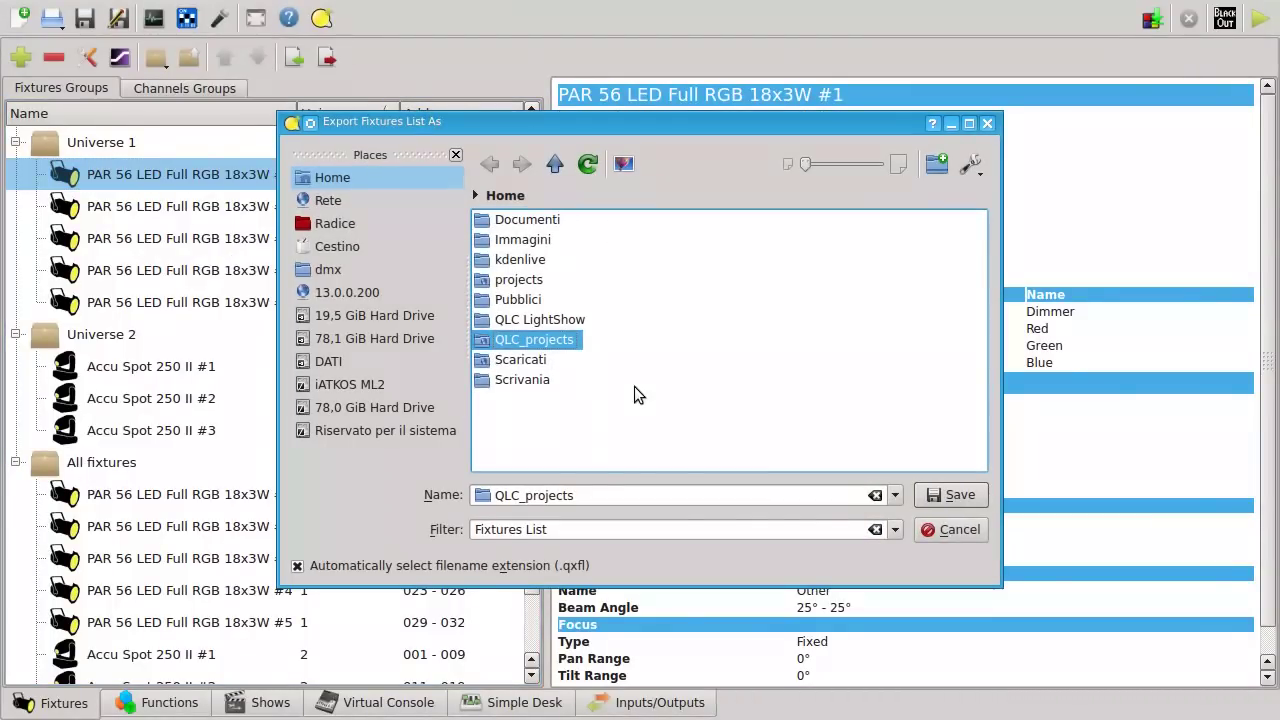
pyautogui.click(557, 340)
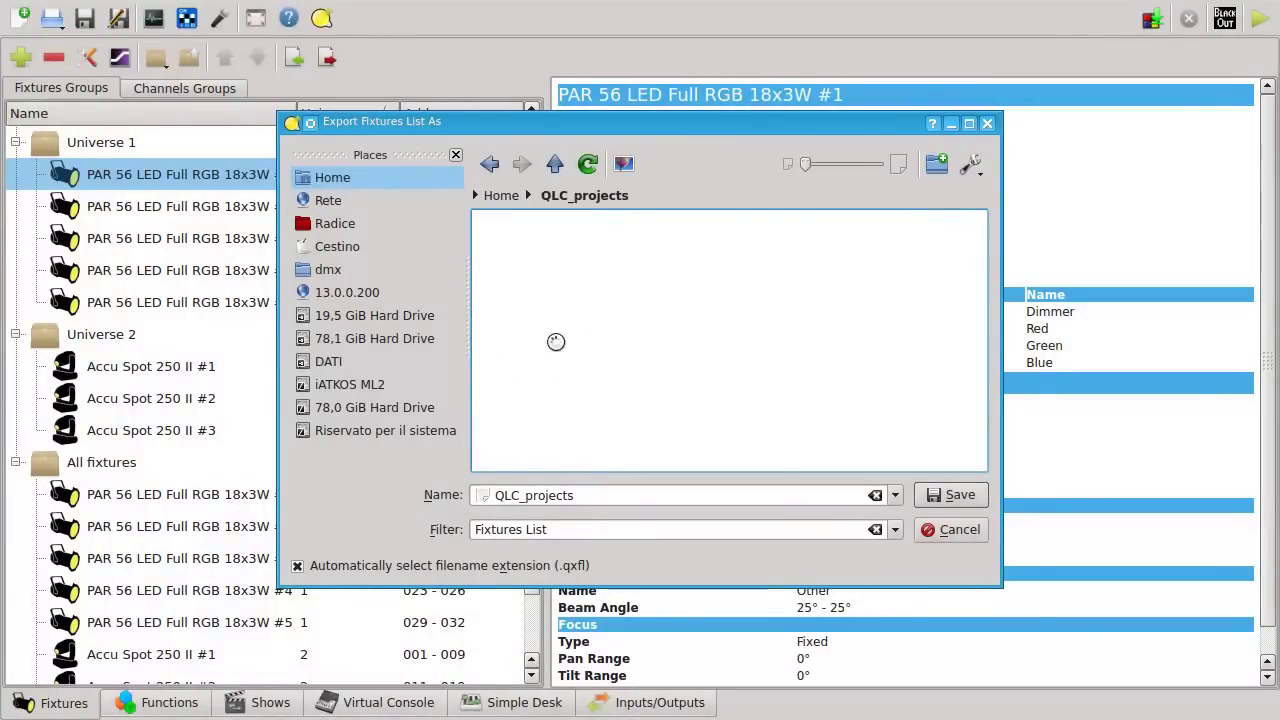
pyautogui.click(557, 222)
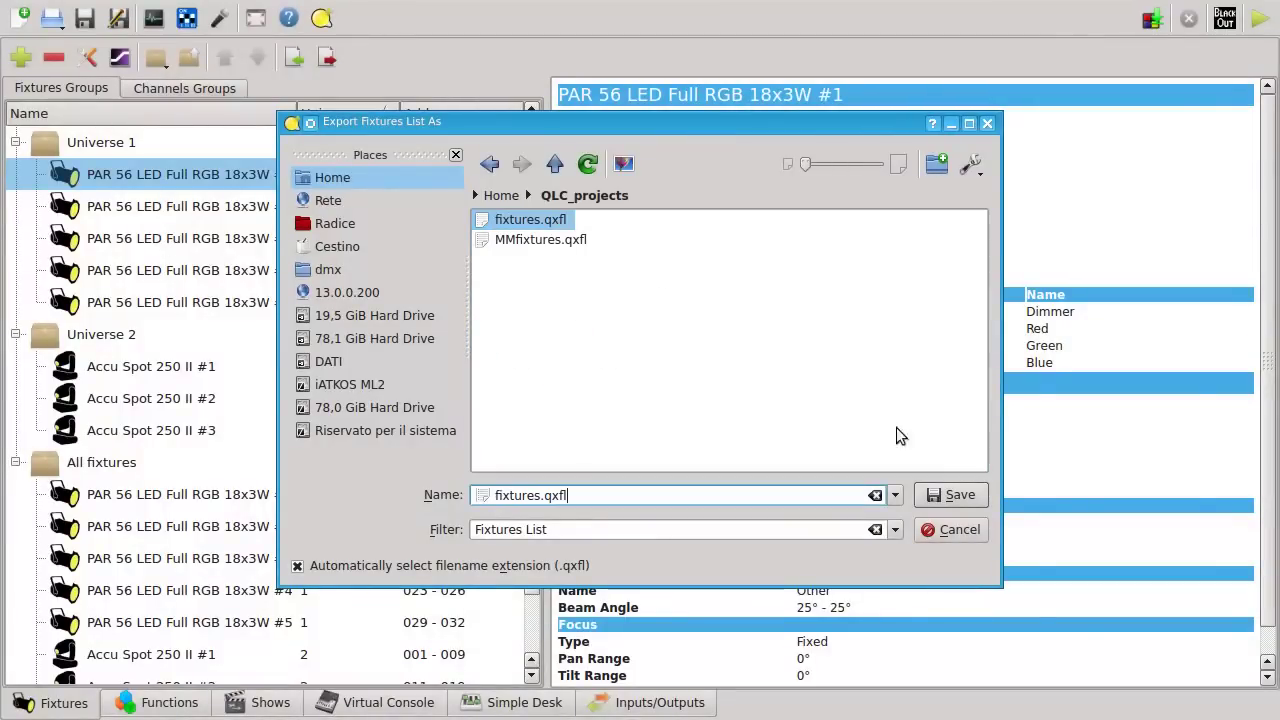
pyautogui.click(959, 494)
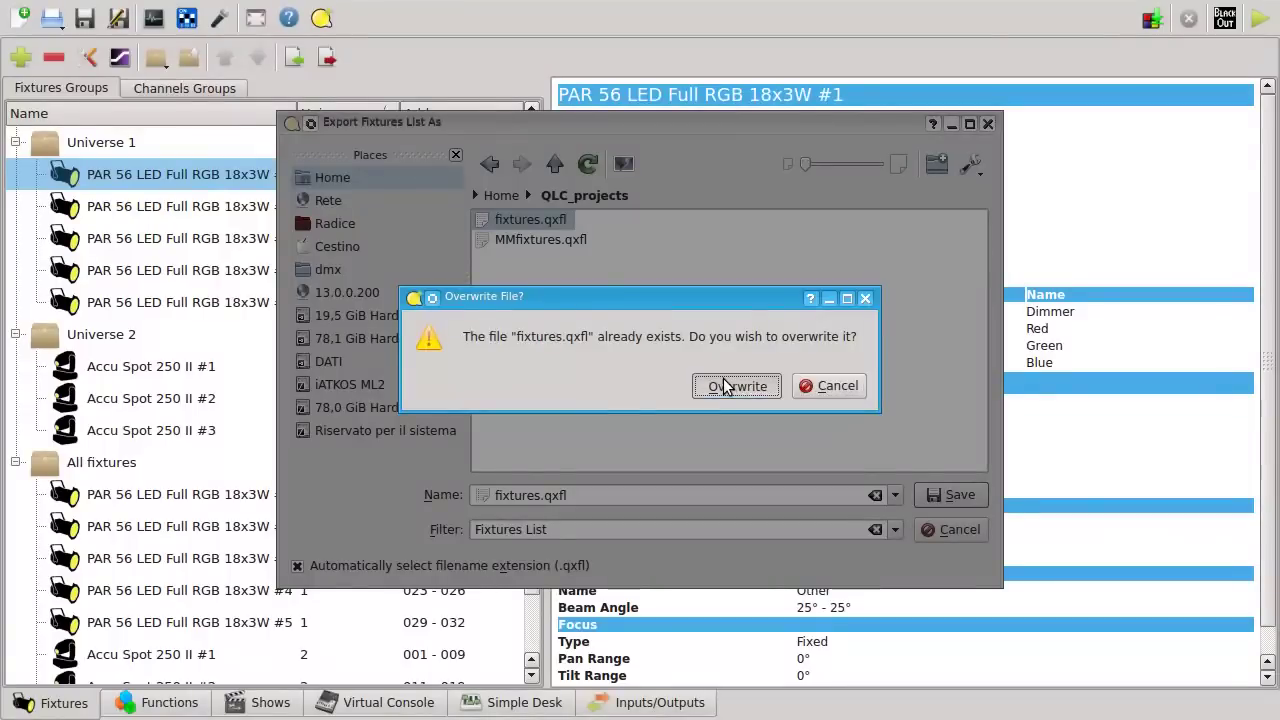
pyautogui.click(722, 374)
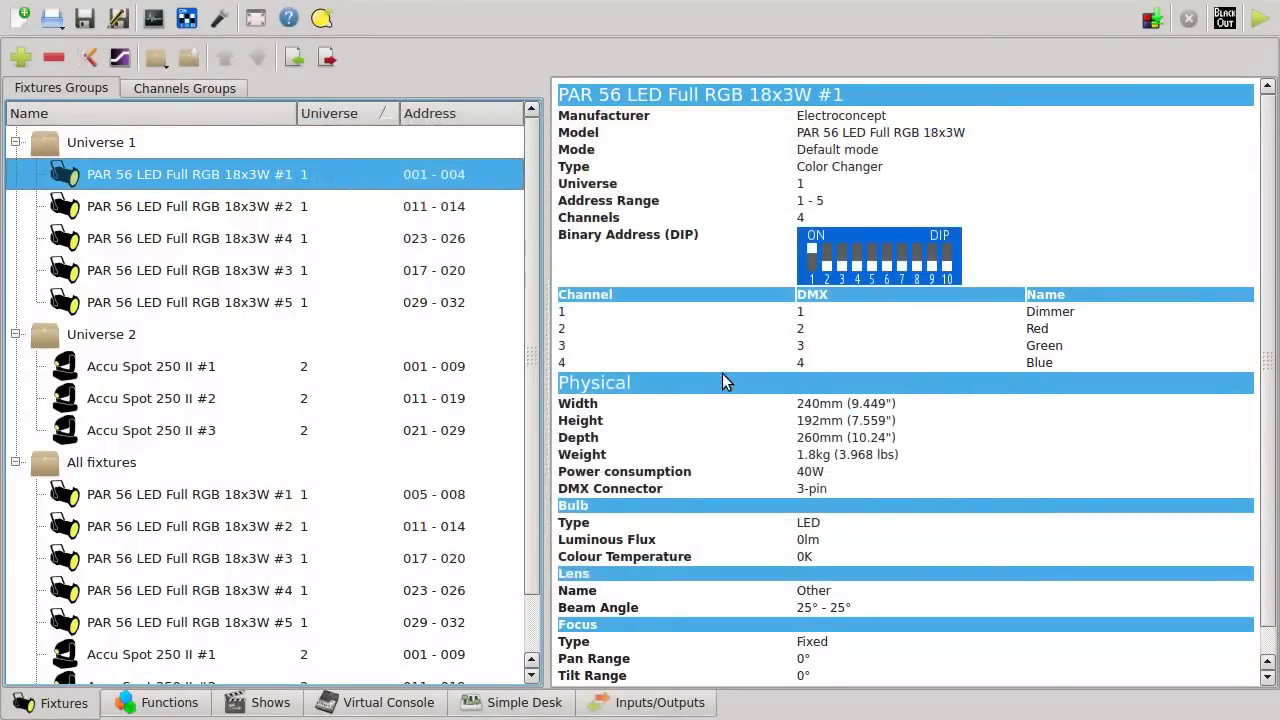
# - Start a new workspace without saving the current one and import the fixtures list fixtures.qxfl from the QLC_projects folder
pyautogui.click(27, 22)
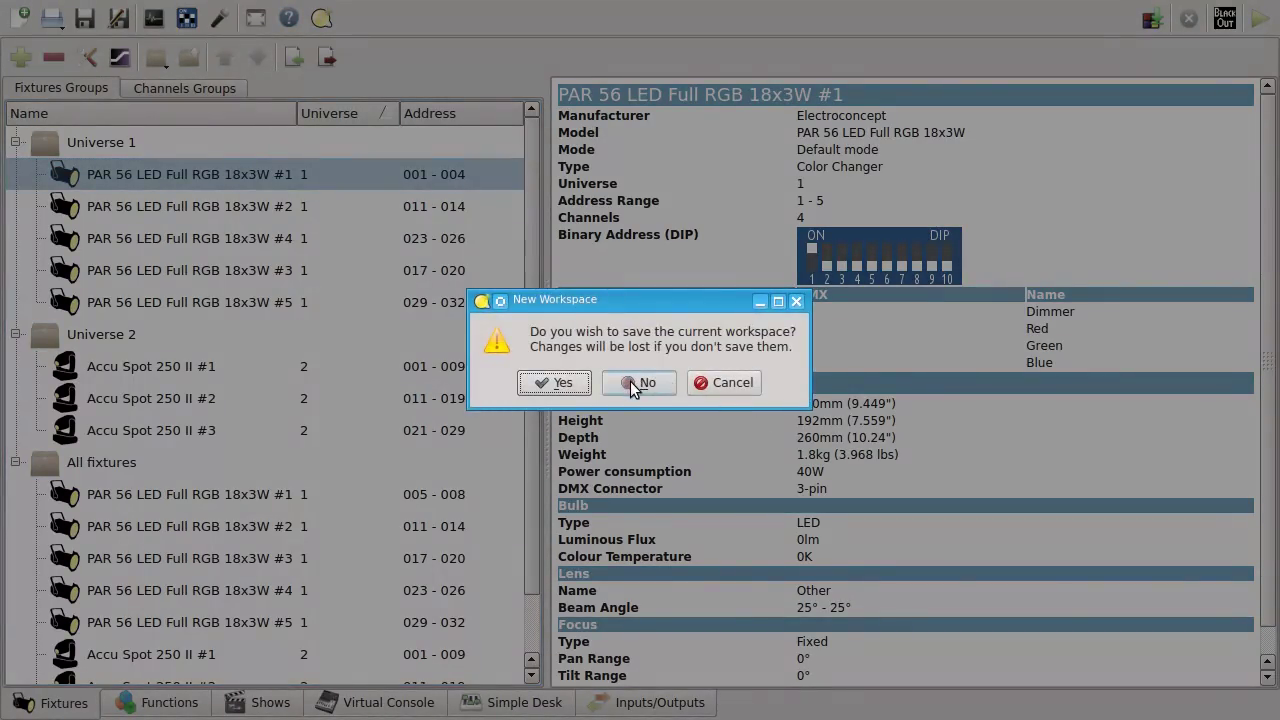
pyautogui.click(630, 381)
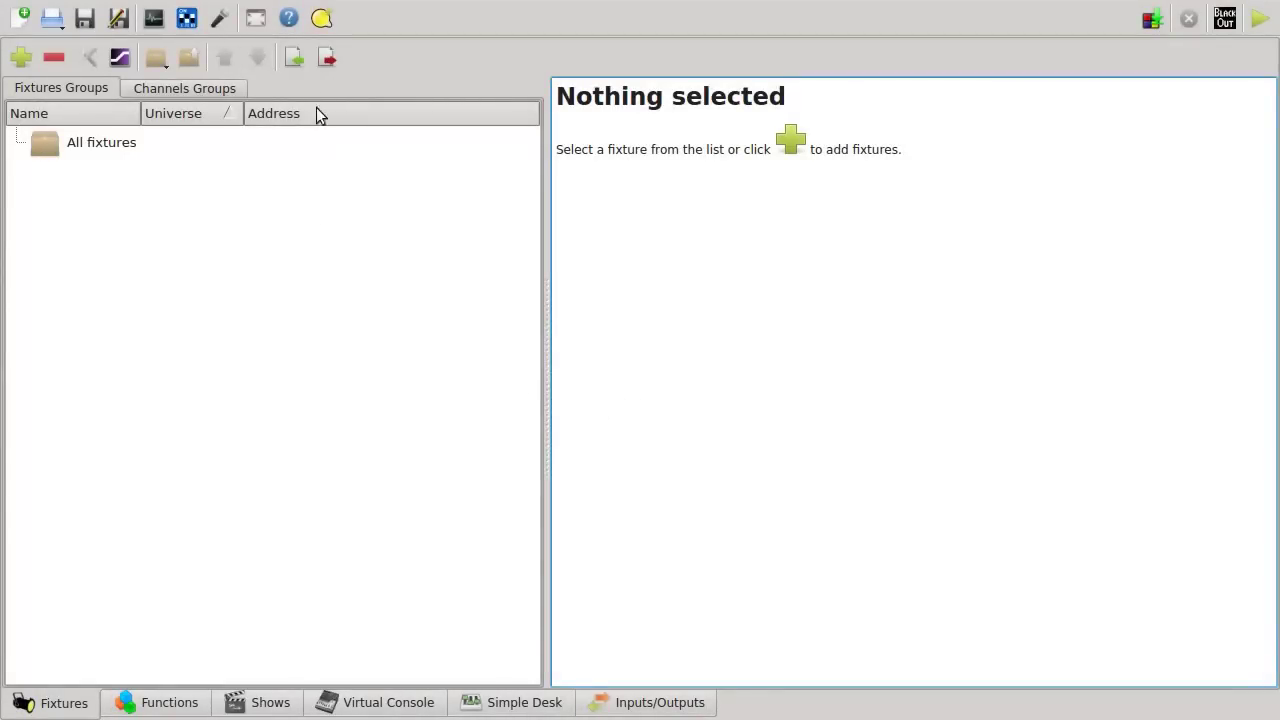
pyautogui.click(295, 61)
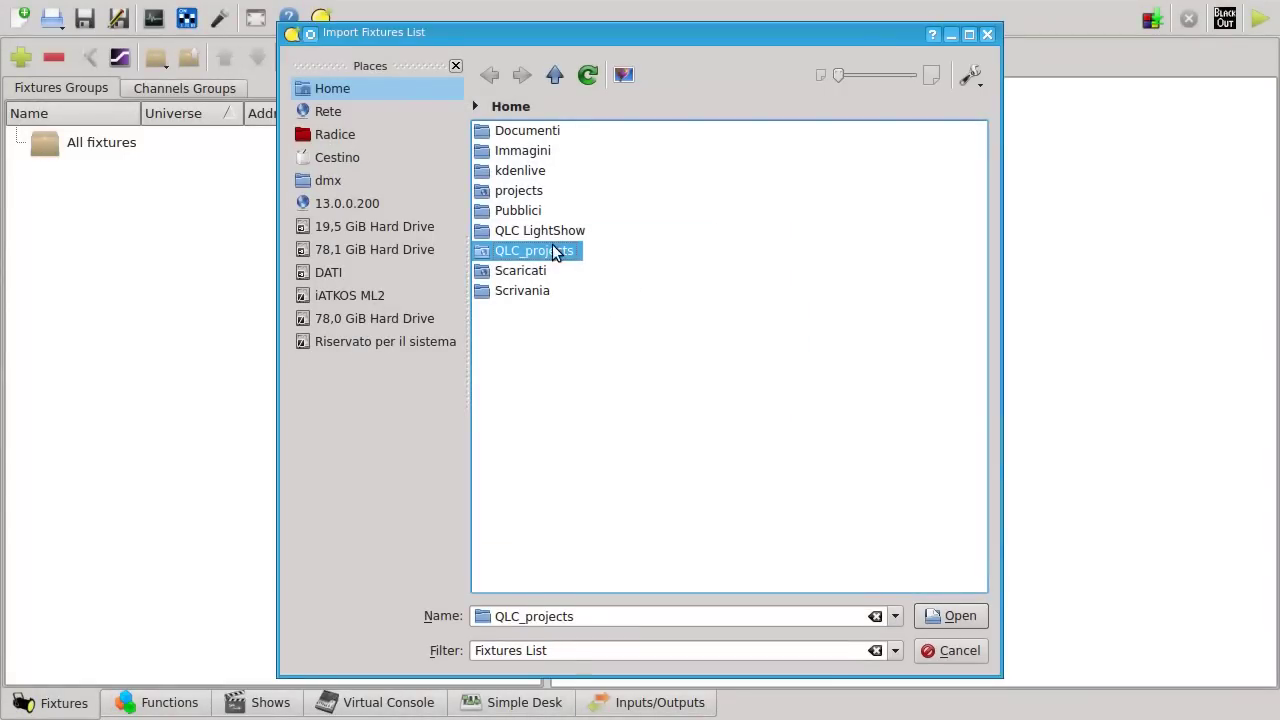
pyautogui.doubleClick(553, 250)
pyautogui.doubleClick(540, 133)
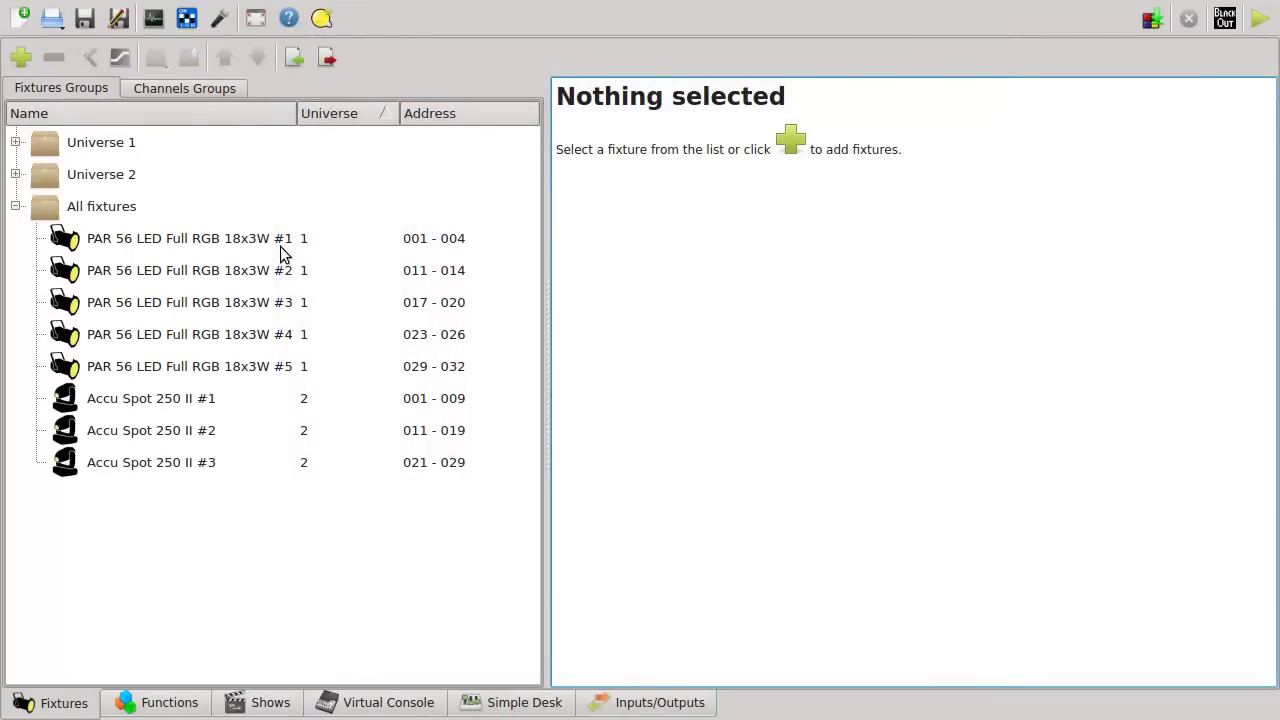
# - Expand the Universe 1 and Universe 2 groups to check their imported fixtures
pyautogui.click(16, 174)
pyautogui.click(16, 142)
pyautogui.moveTo(529, 163); pyautogui.dragTo(528, 137)
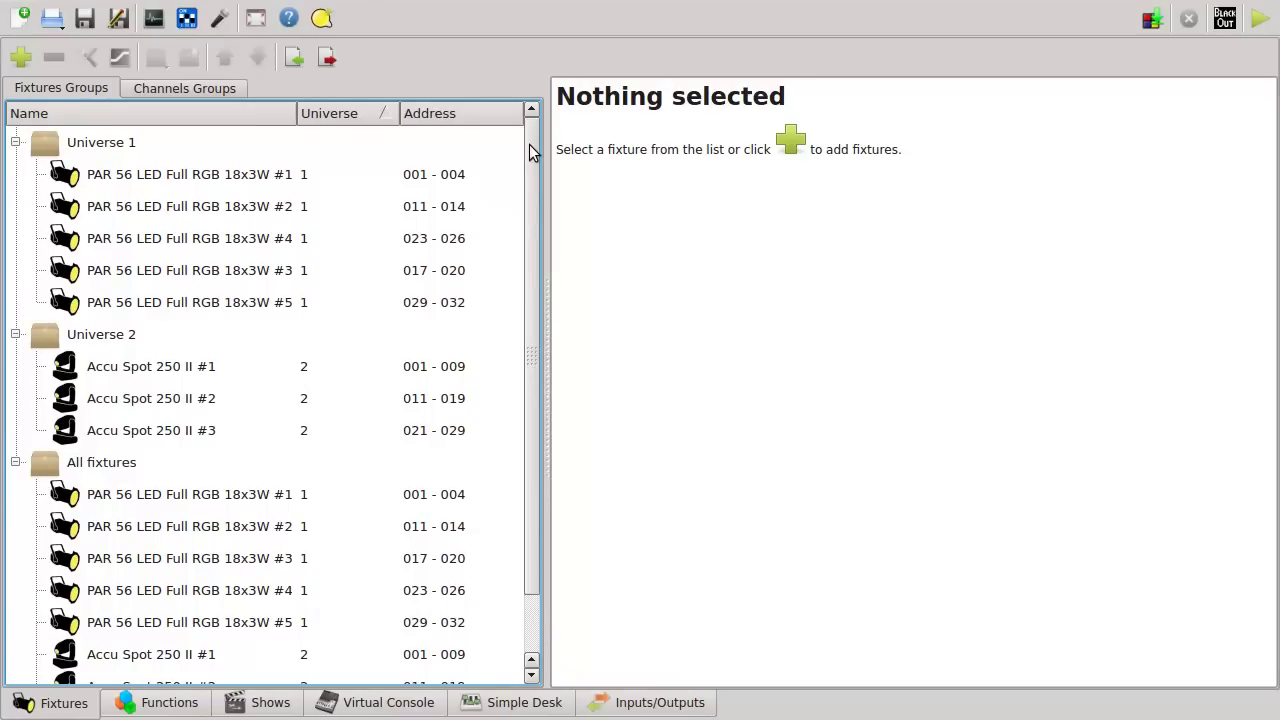
# - Add one Microh Firefly RGY II fixture to universe 1 at address 35
pyautogui.click(21, 60)
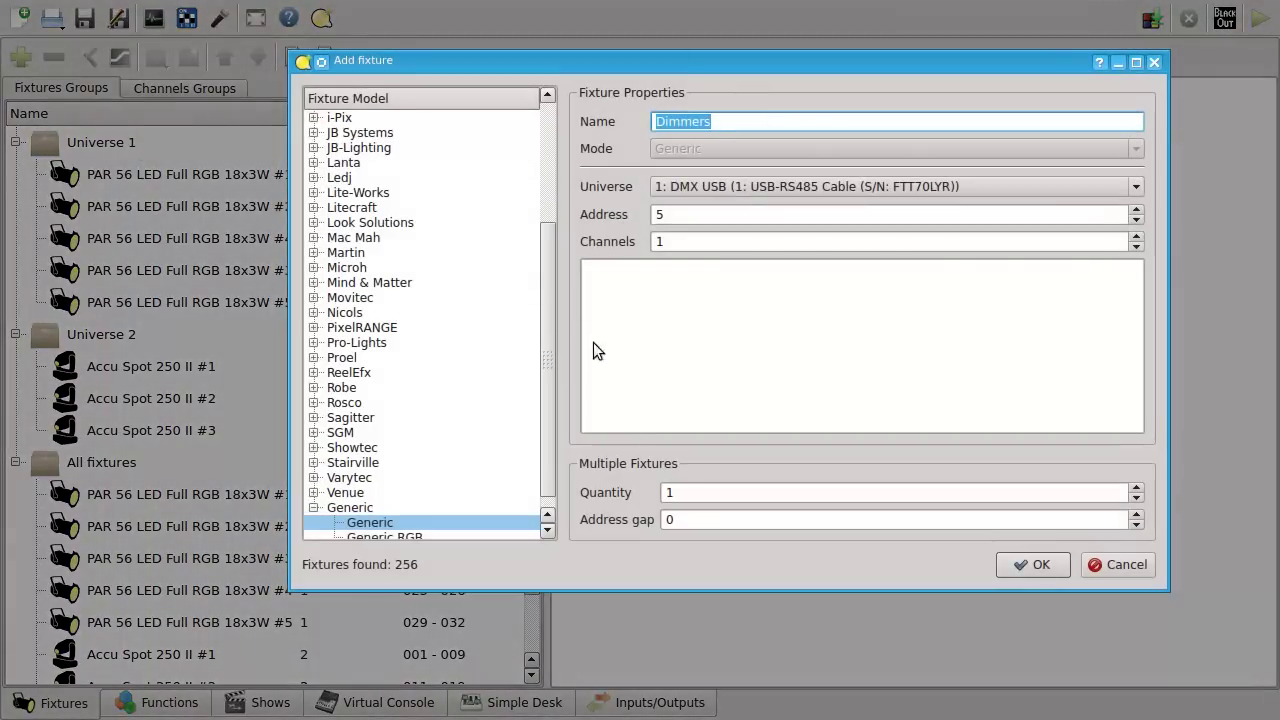
pyautogui.moveTo(550, 262); pyautogui.dragTo(548, 108)
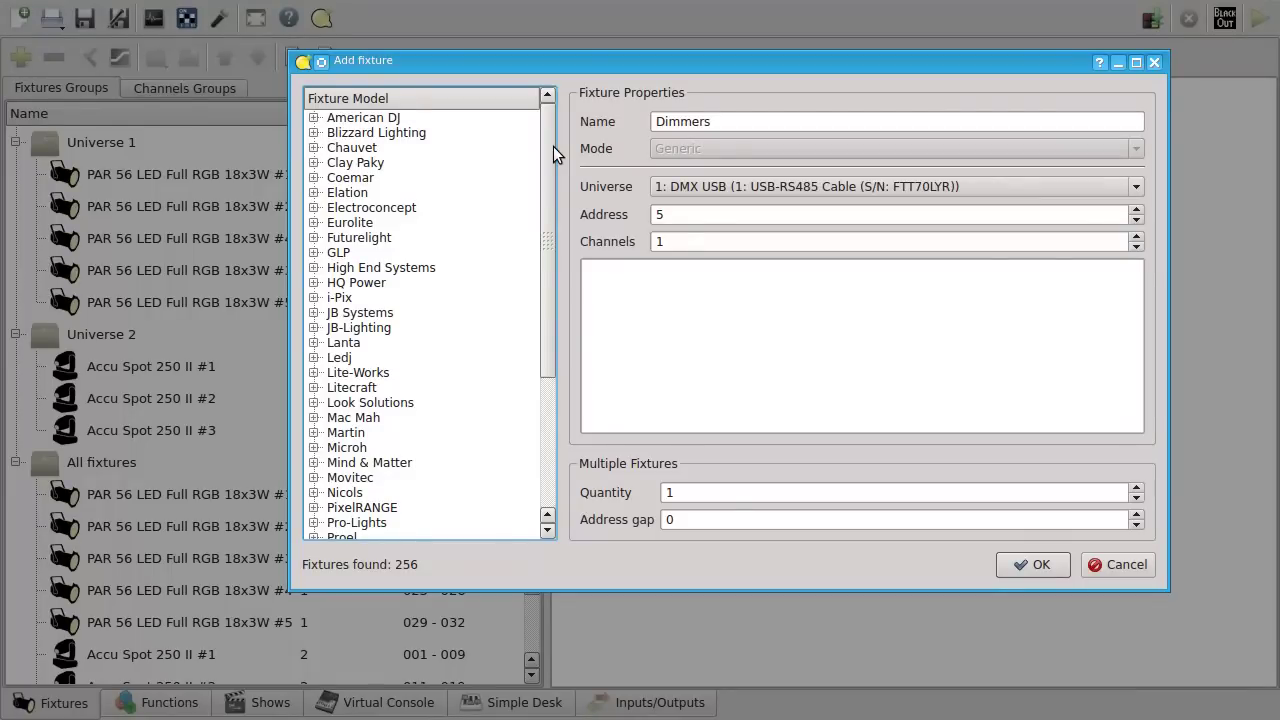
pyautogui.click(314, 447)
pyautogui.scroll(-1, 451, 375)
pyautogui.scroll(-1, 451, 375)
pyautogui.click(416, 372)
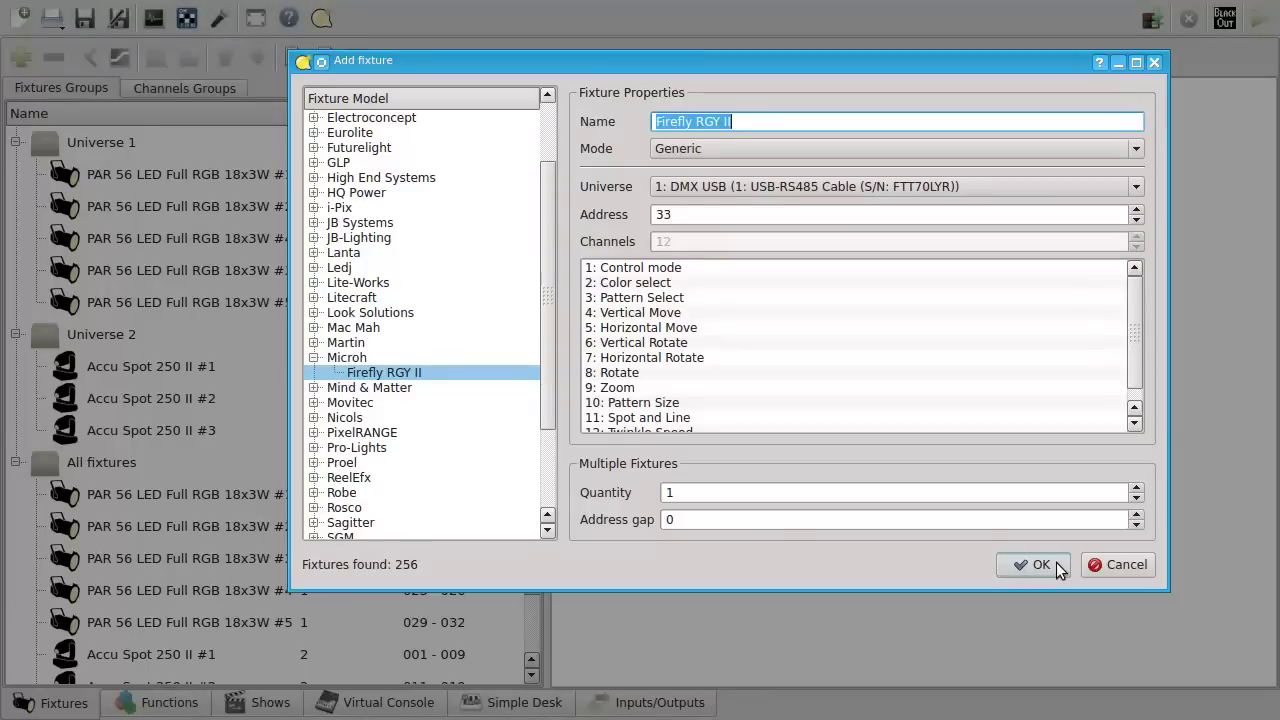
pyautogui.click(1049, 569)
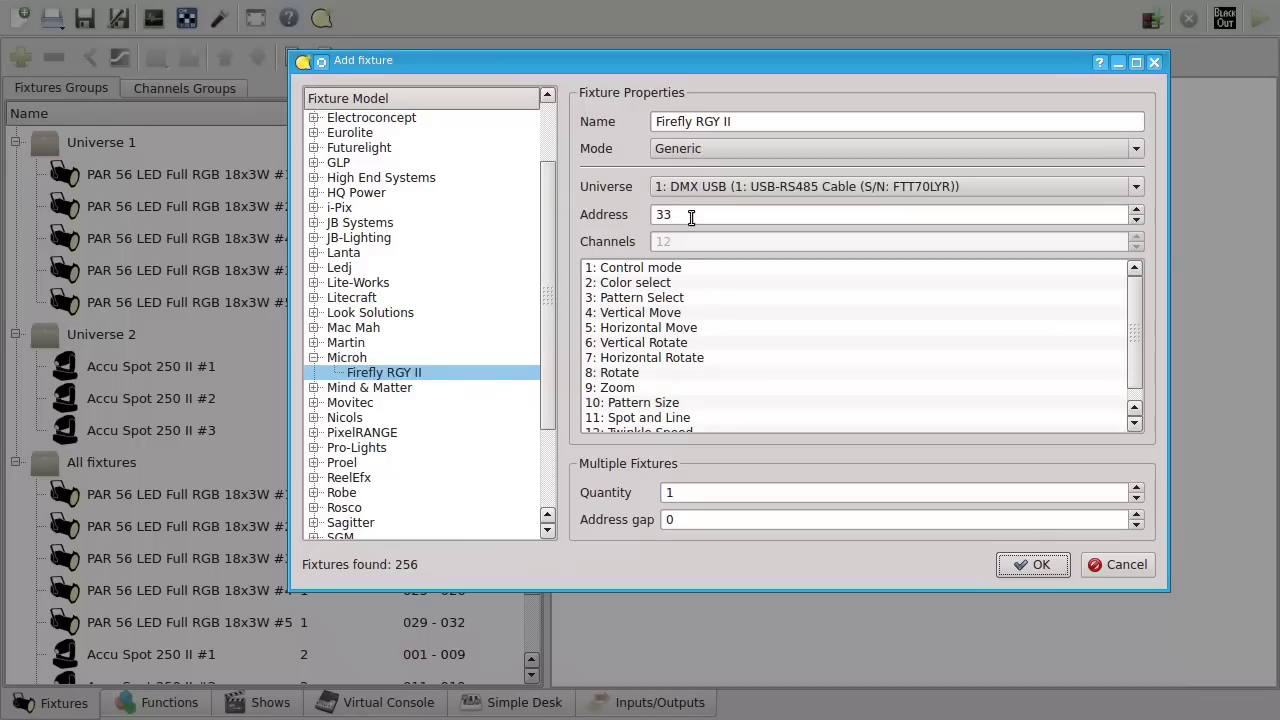
pyautogui.click(1136, 210)
pyautogui.click(1136, 210)
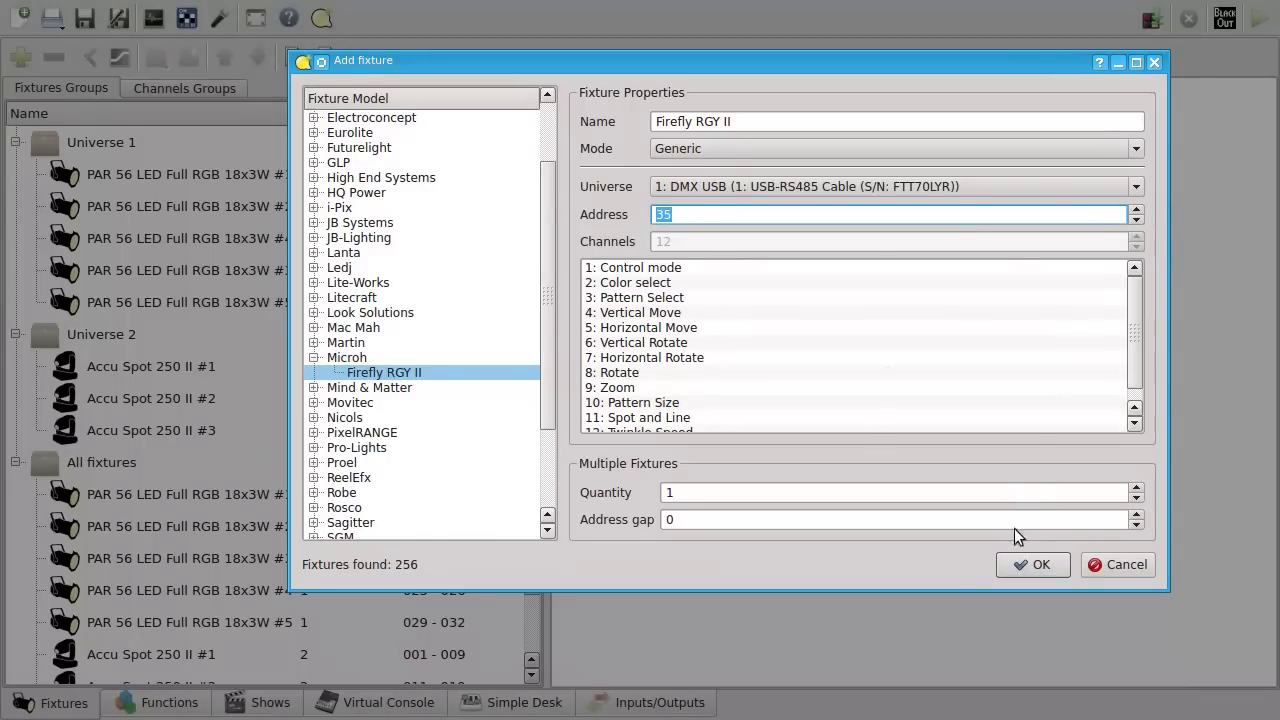
pyautogui.click(1040, 565)
pyautogui.scroll(-3, 536, 314)
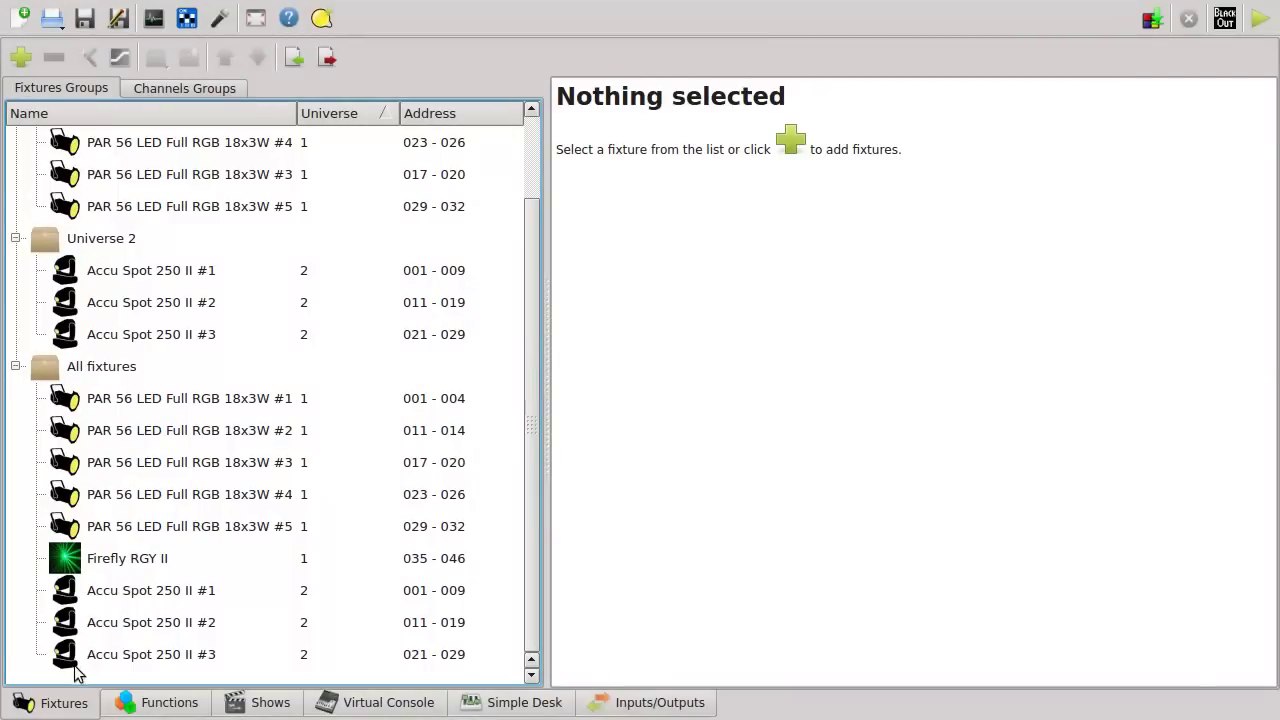
# - Add one Chauvet Hurricane Haze 2 fixture to universe 1 at address 5
pyautogui.click(21, 57)
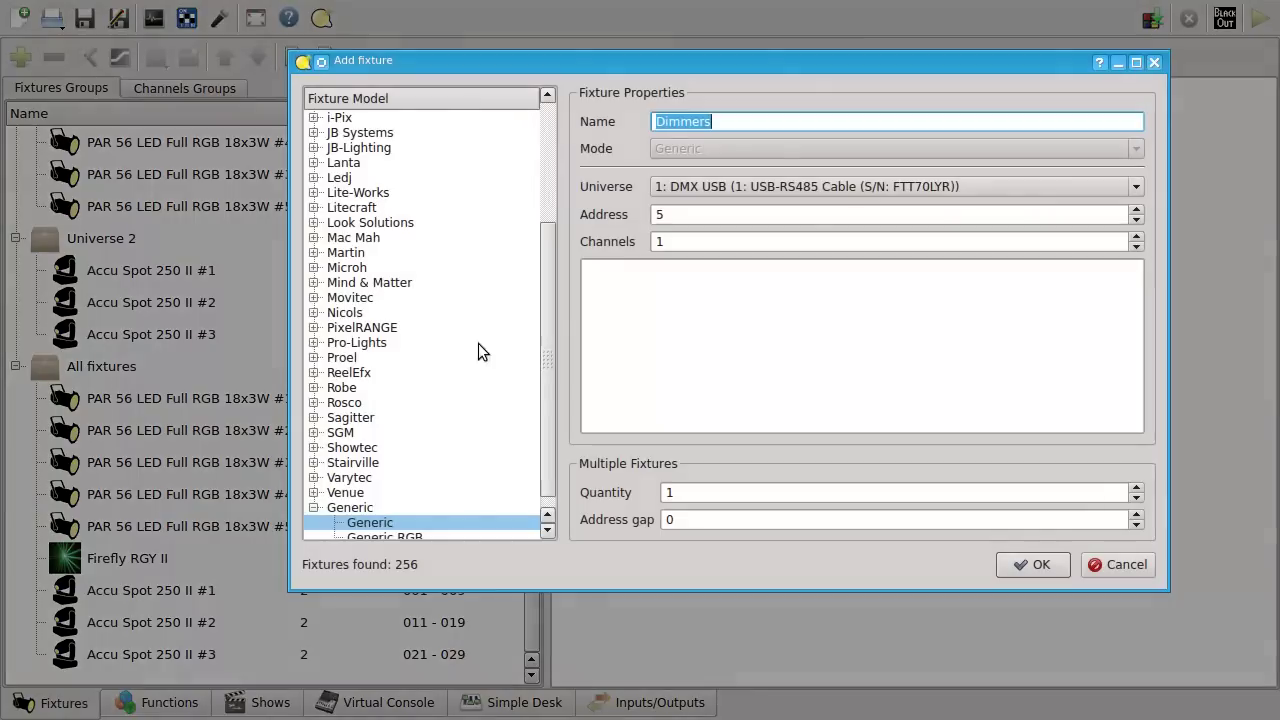
pyautogui.scroll(10, 530, 243)
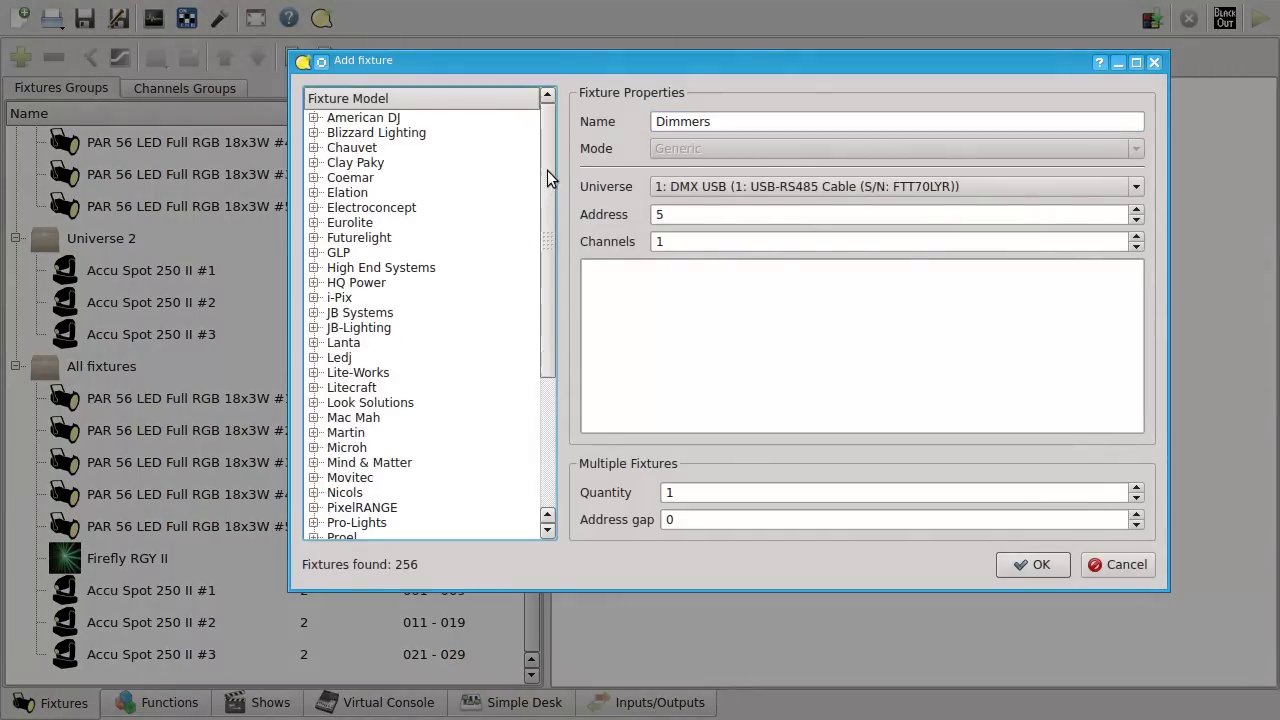
pyautogui.click(314, 147)
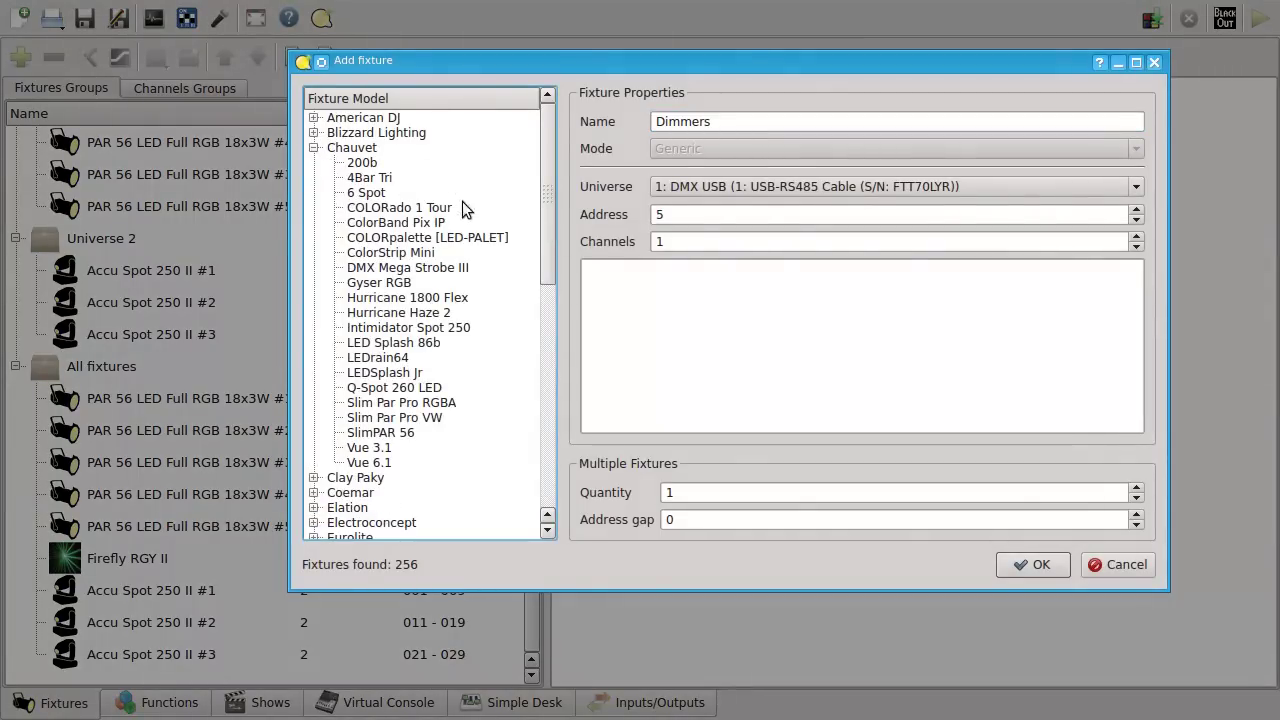
pyautogui.click(467, 312)
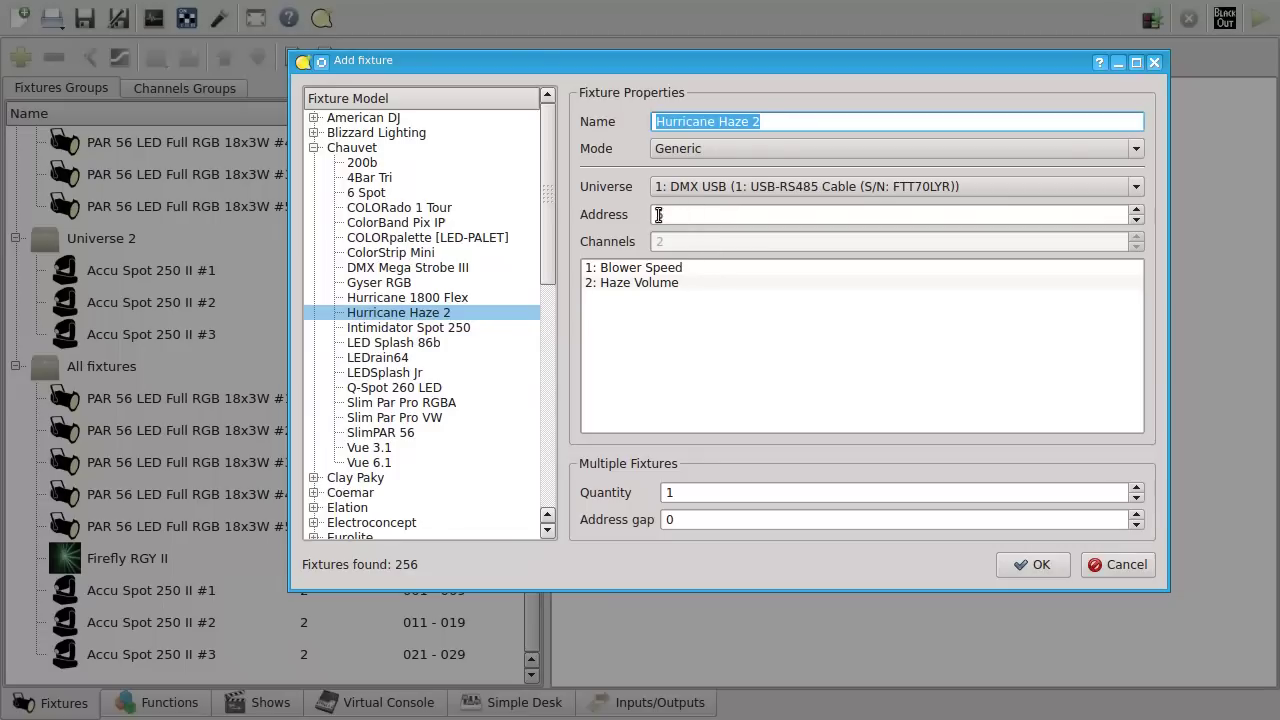
pyautogui.moveTo(522, 65)
pyautogui.mouseDown()
pyautogui.moveTo(717, 190)
pyautogui.moveTo(566, 52)
pyautogui.moveTo(542, 64)
pyautogui.mouseUp()
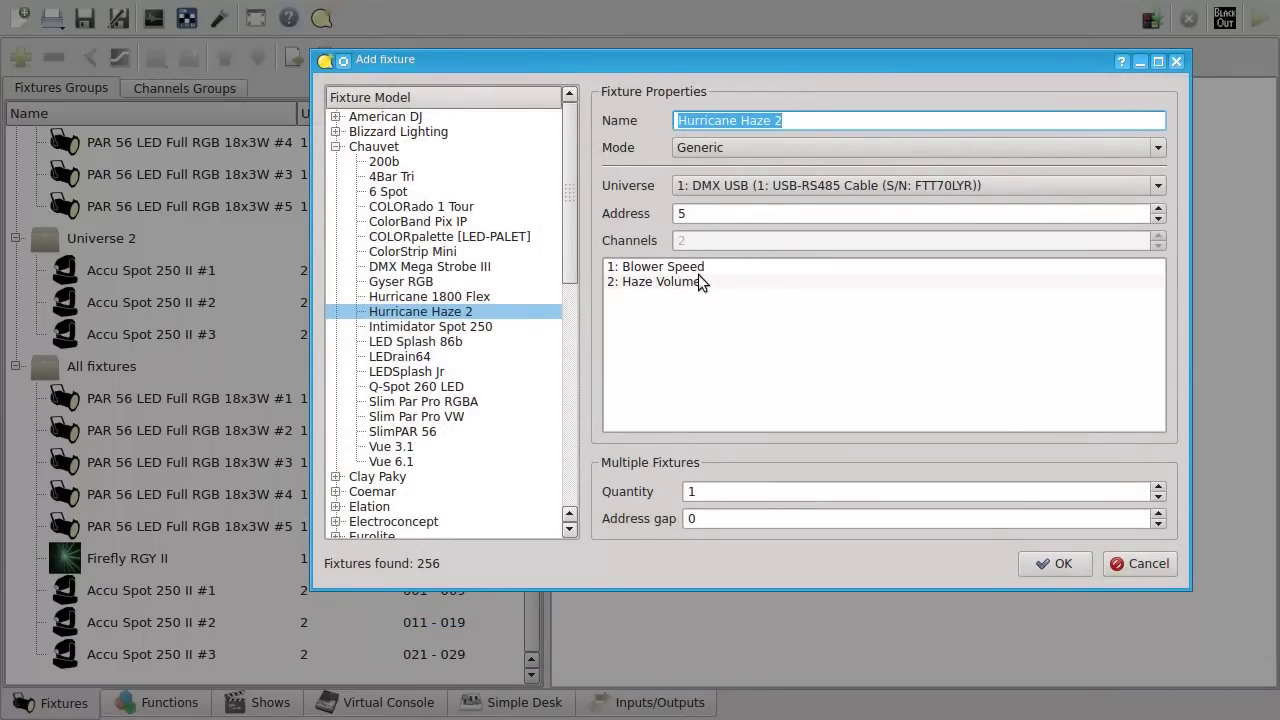
pyautogui.click(1055, 563)
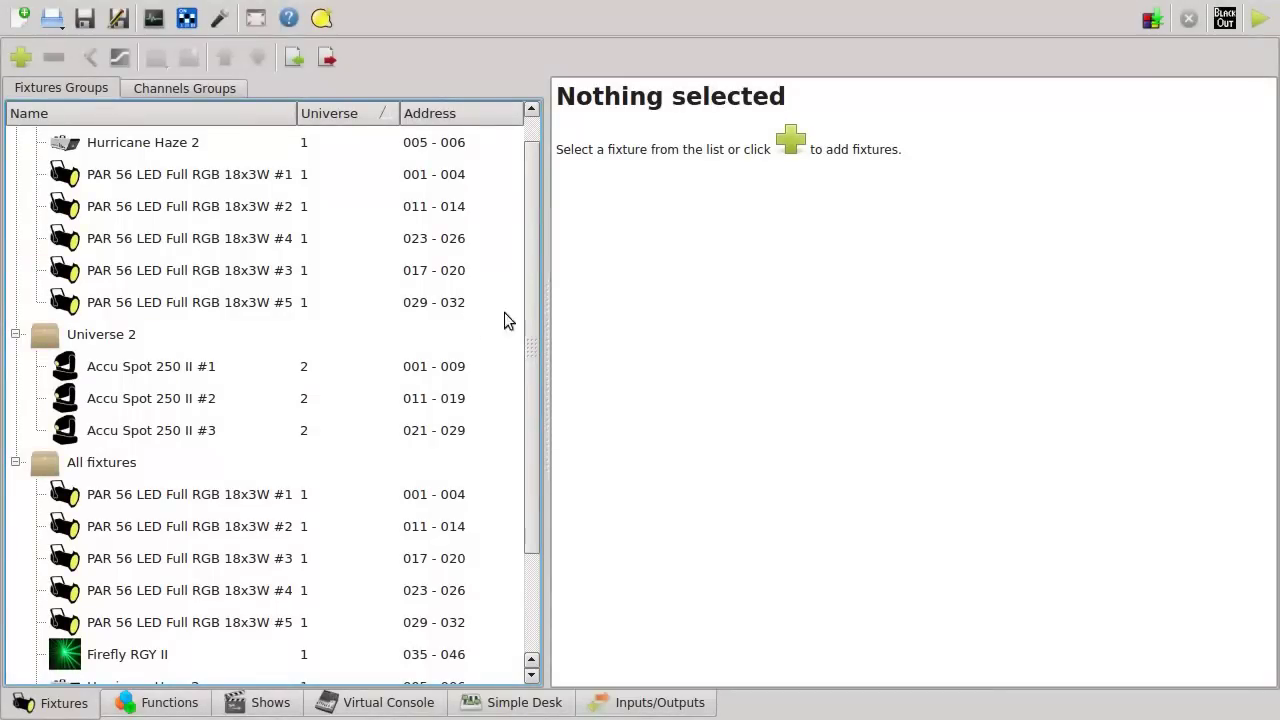
# - Delete the Firefly RGY II and Hurricane Haze 2 fixtures from the All fixtures group
pyautogui.moveTo(537, 375); pyautogui.dragTo(526, 571)
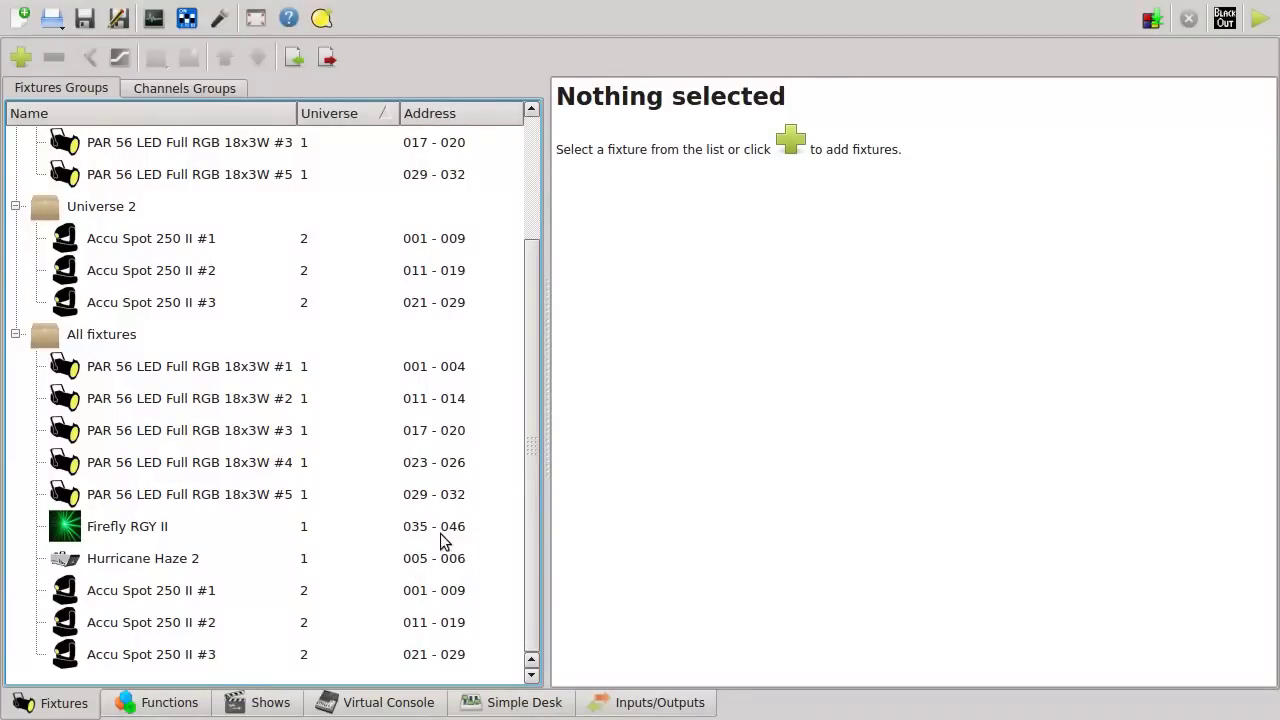
pyautogui.click(163, 531)
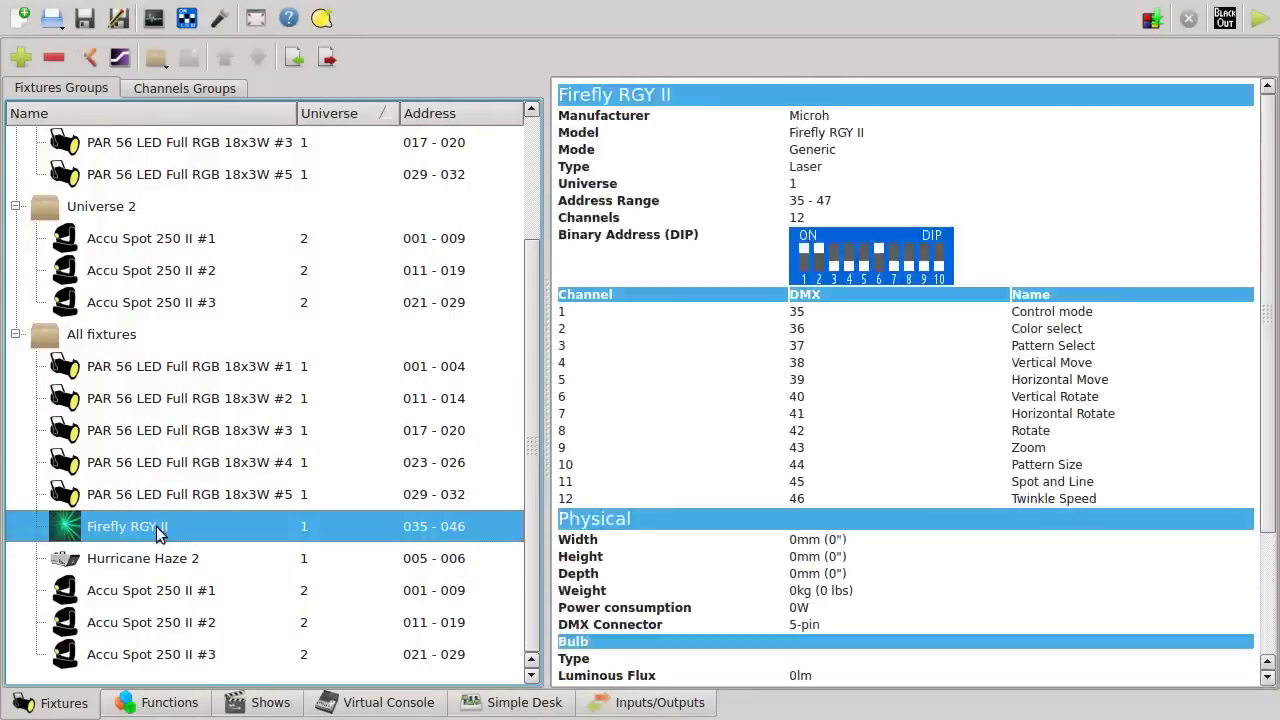
pyautogui.keyDown('shift'); pyautogui.click(206, 562); pyautogui.keyUp('shift')
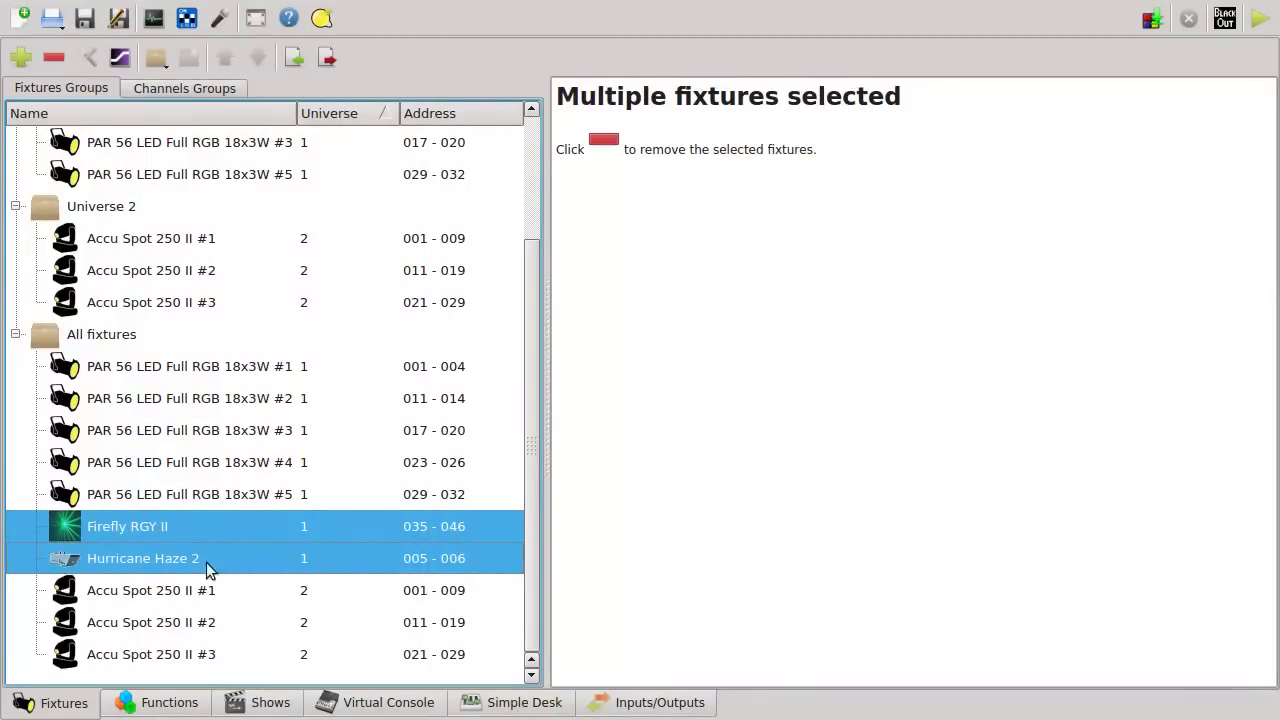
pyautogui.click(56, 60)
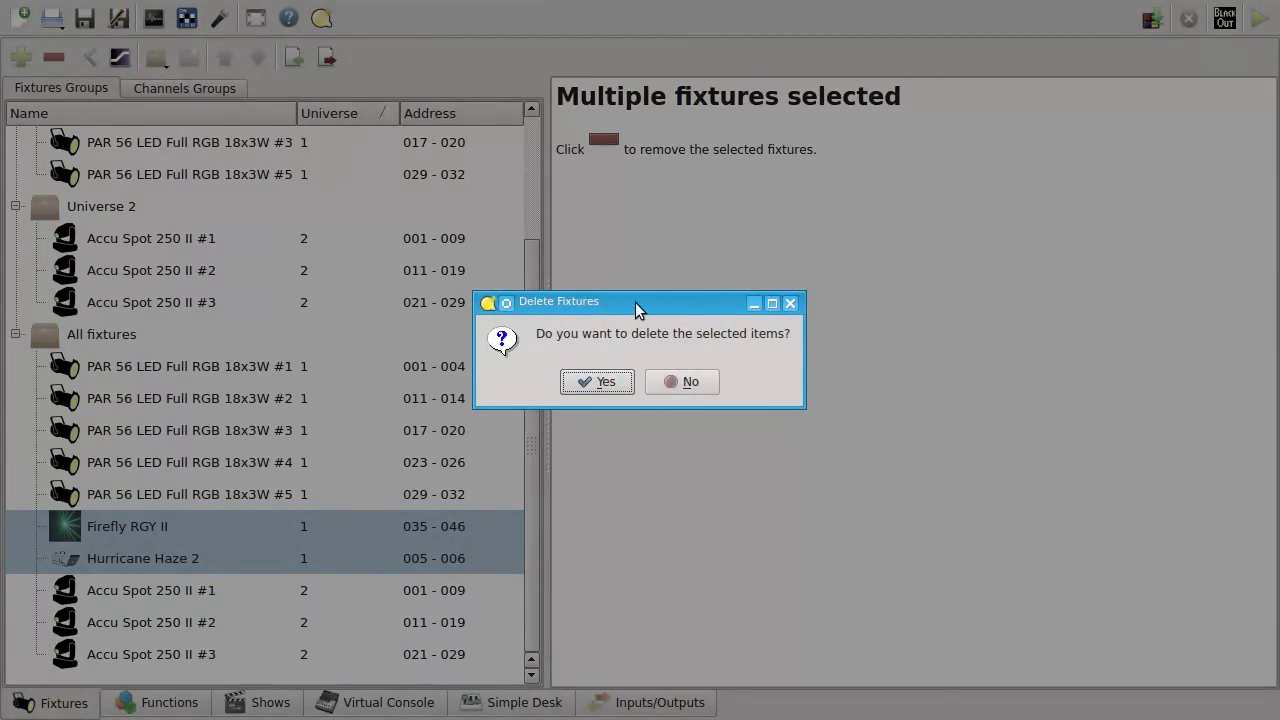
pyautogui.click(595, 380)
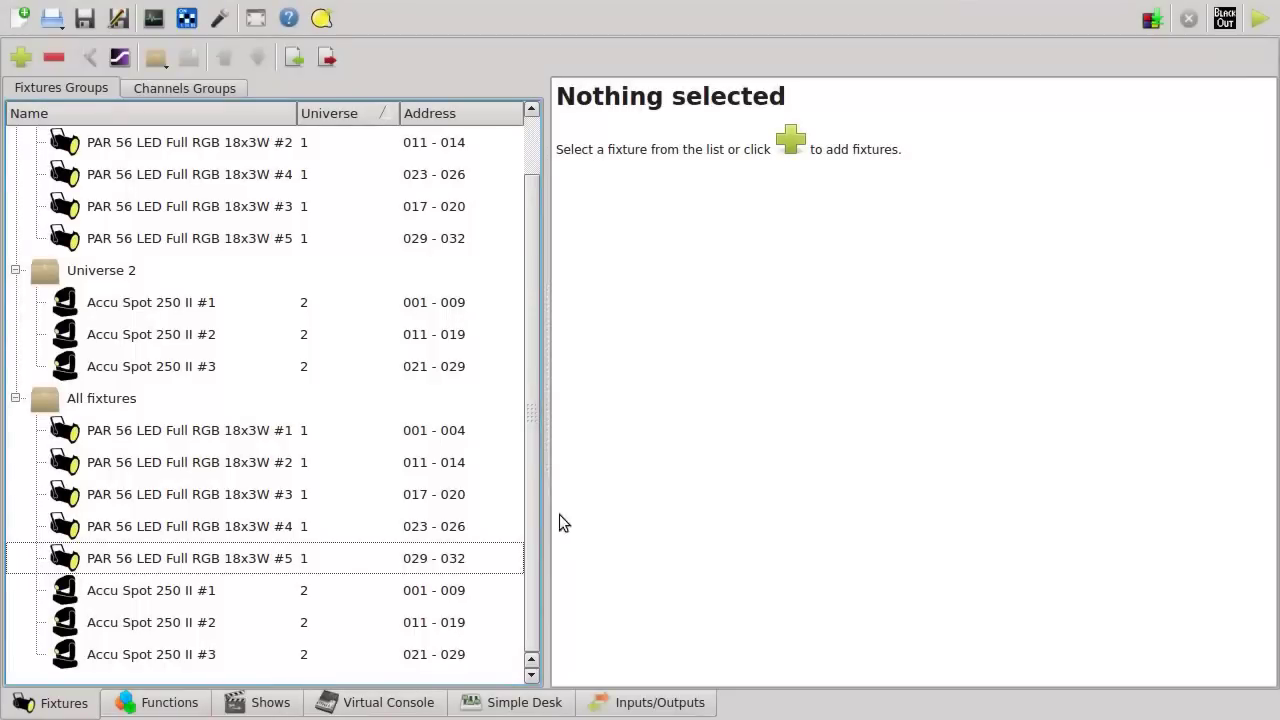
# - Set up a new Generic fixture named Dimmers with 4 channels
pyautogui.moveTo(534, 421); pyautogui.dragTo(563, 319)
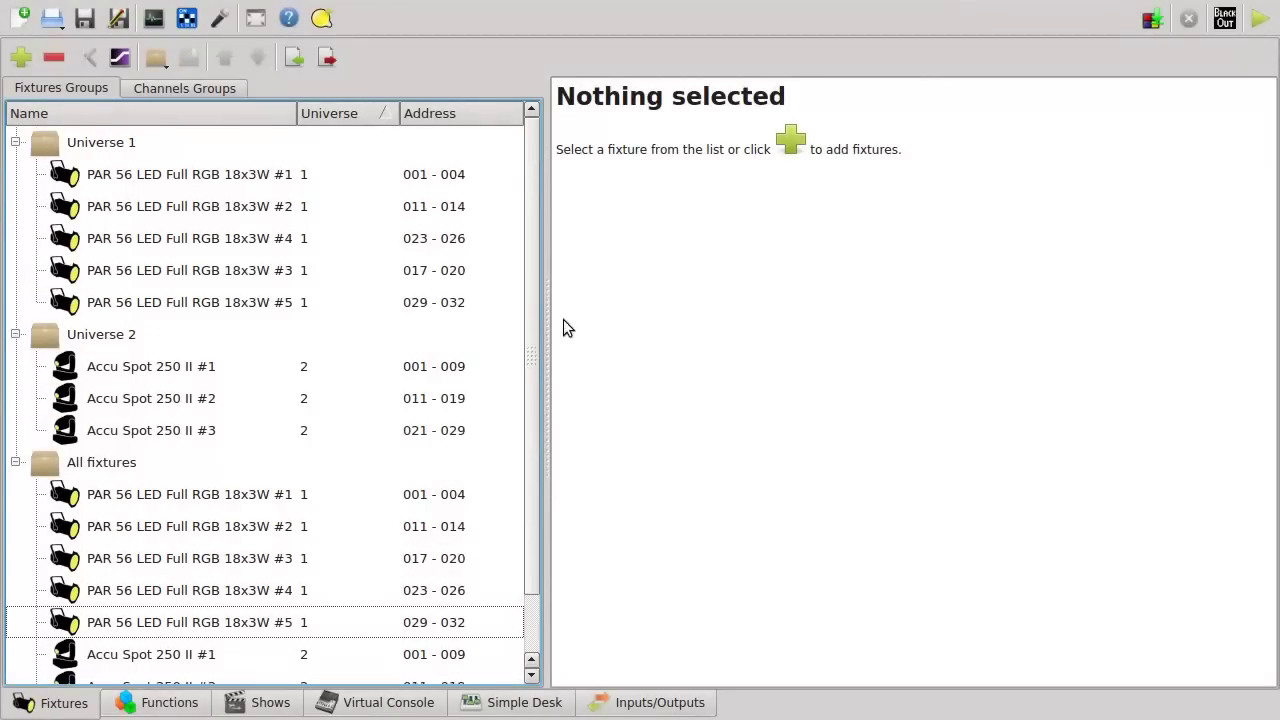
pyautogui.click(21, 57)
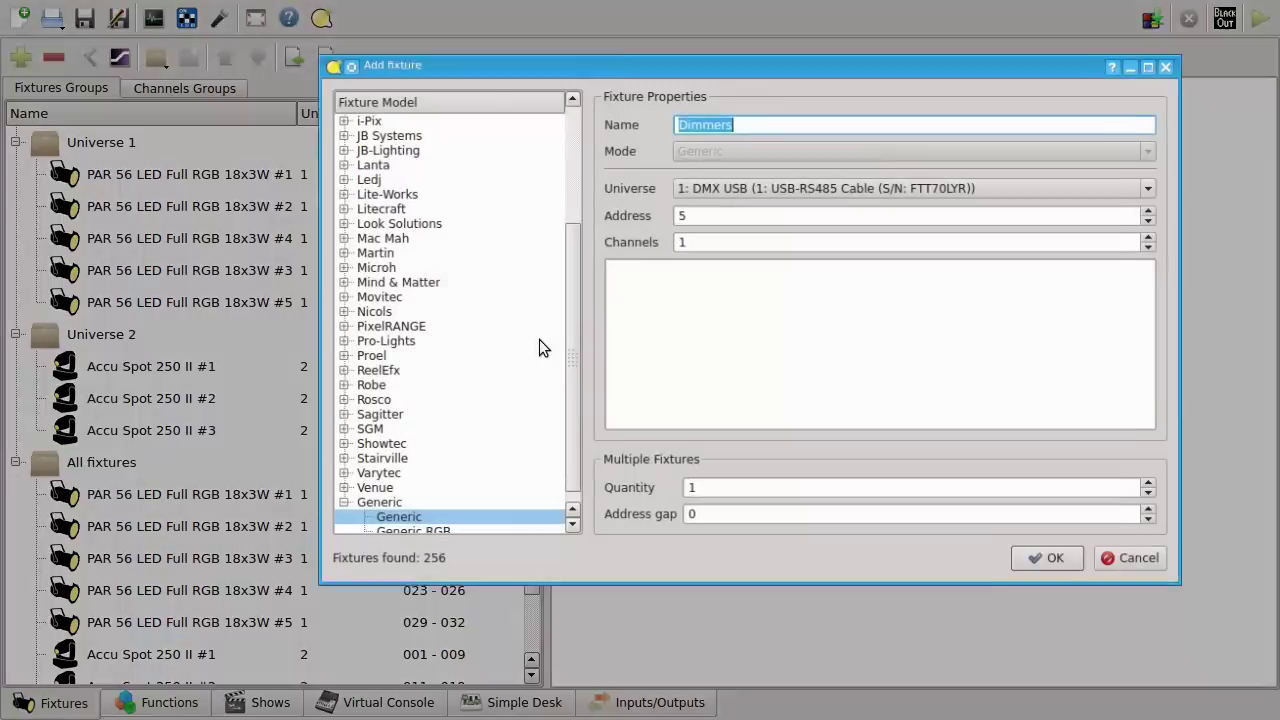
pyautogui.moveTo(570, 265); pyautogui.dragTo(578, 414)
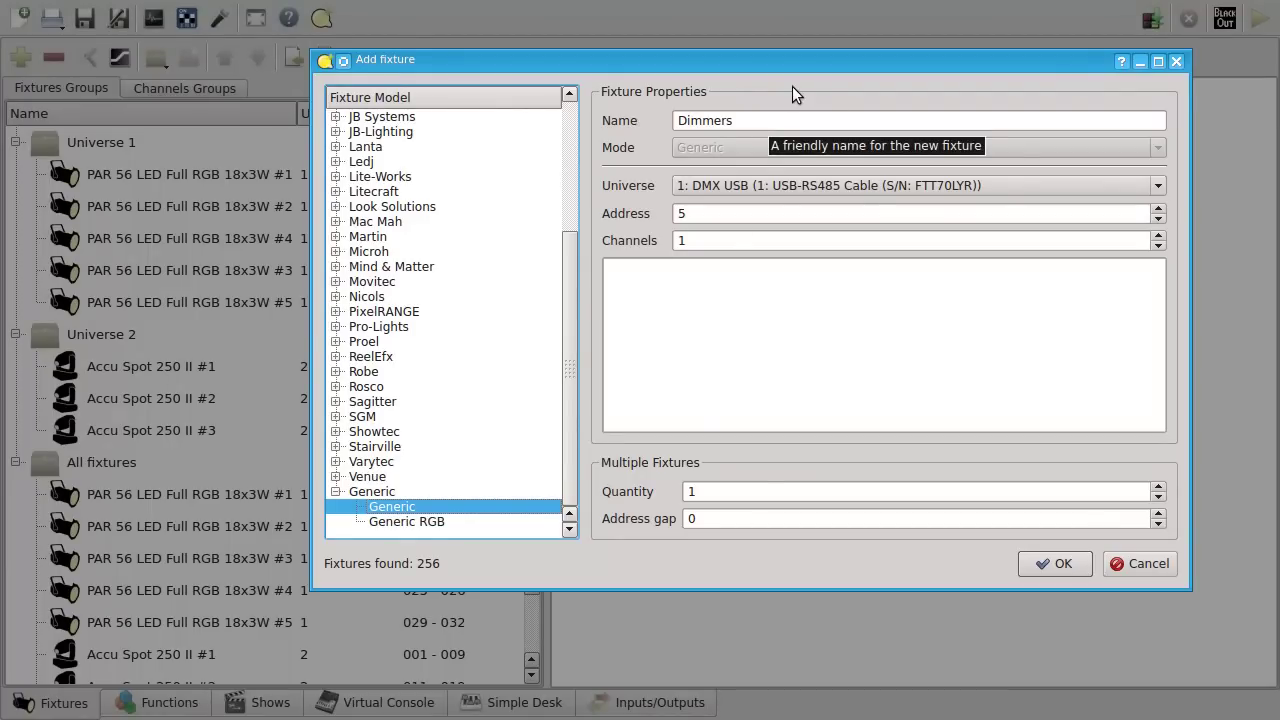
pyautogui.click(775, 120)
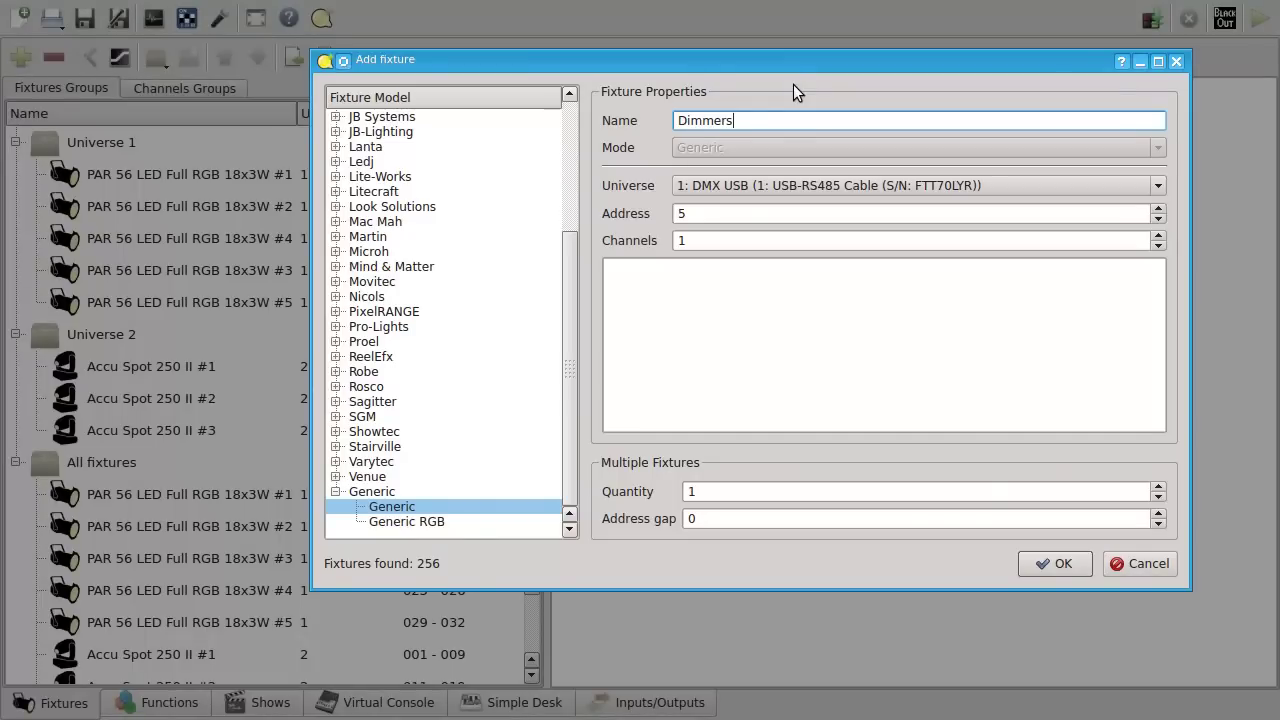
pyautogui.click(709, 240)
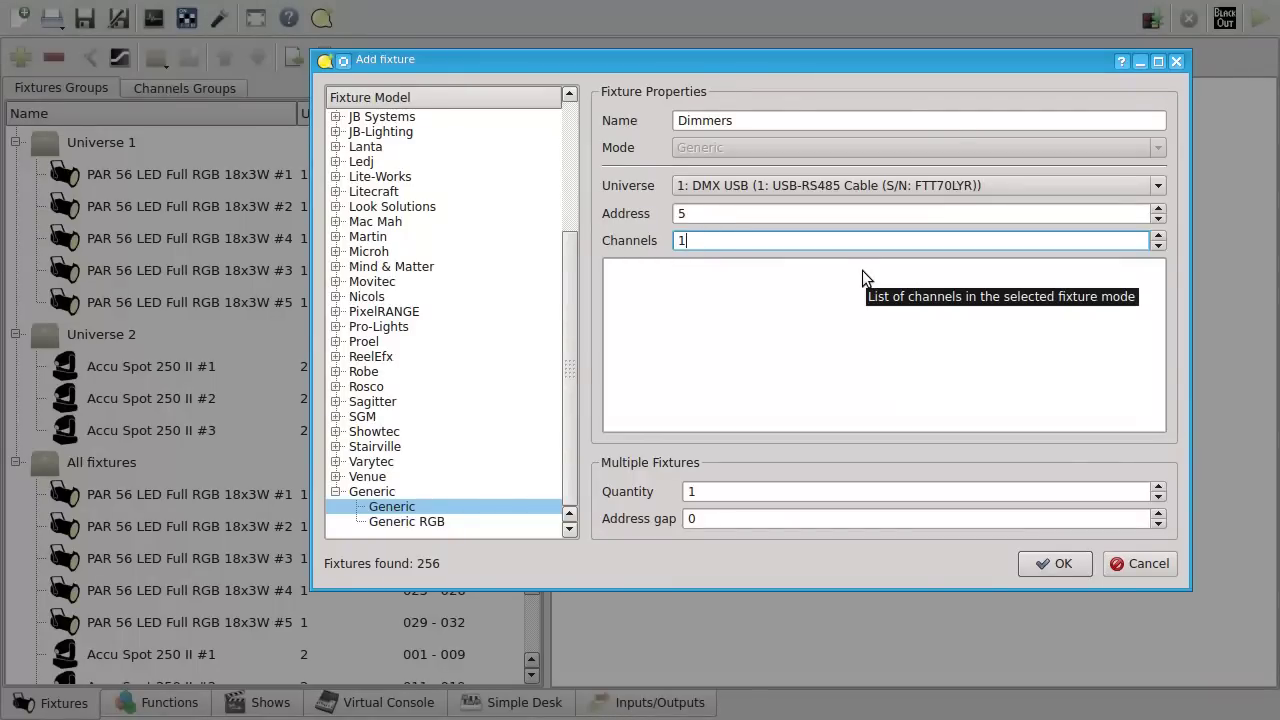
pyautogui.press('BackSpace')
pyautogui.write('4')
# - Assign the Dimmers fixture to universe 2 (ArtNet) at address 30 and add it to the fixture list
pyautogui.click(789, 188)
pyautogui.click(780, 214)
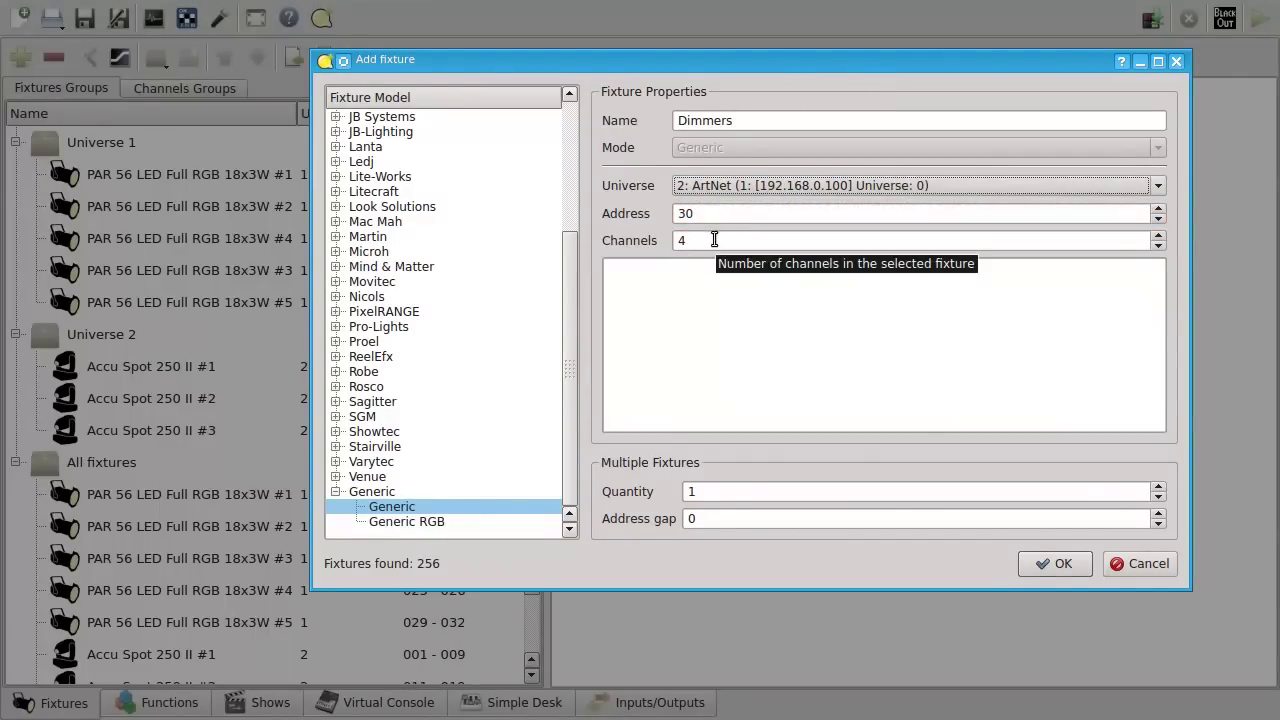
pyautogui.click(1057, 563)
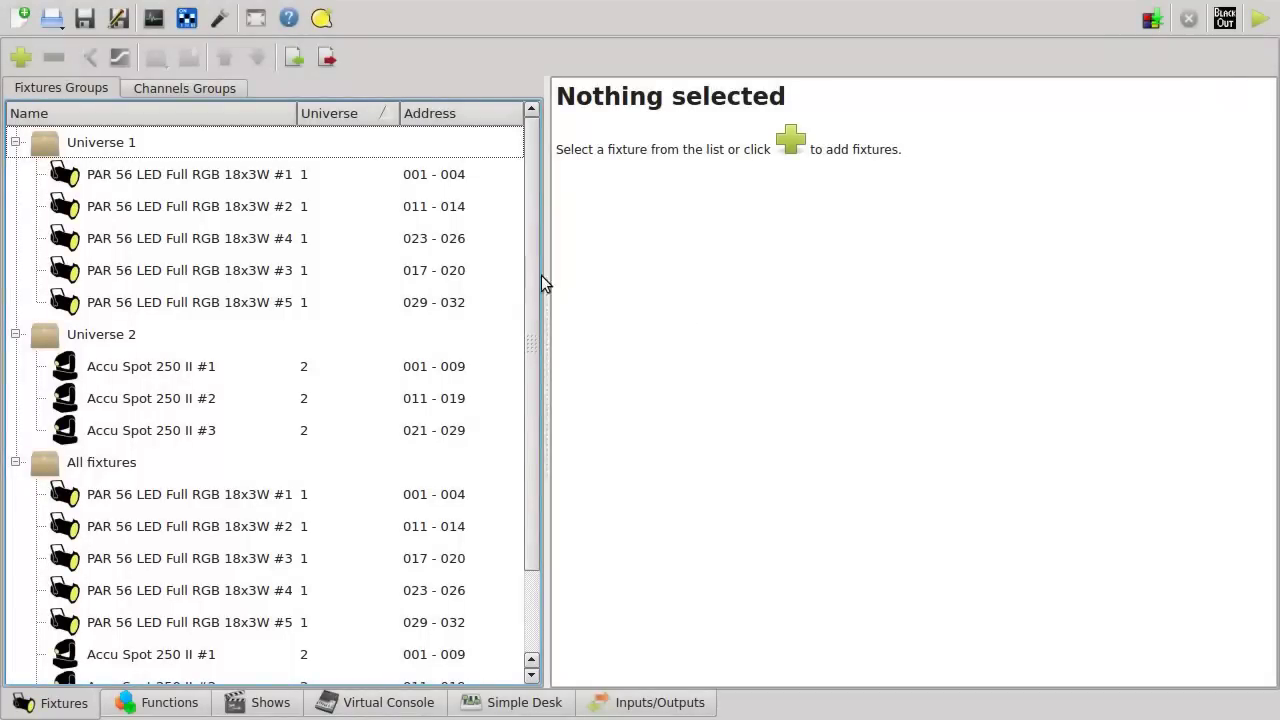
pyautogui.scroll(-1, 531, 408)
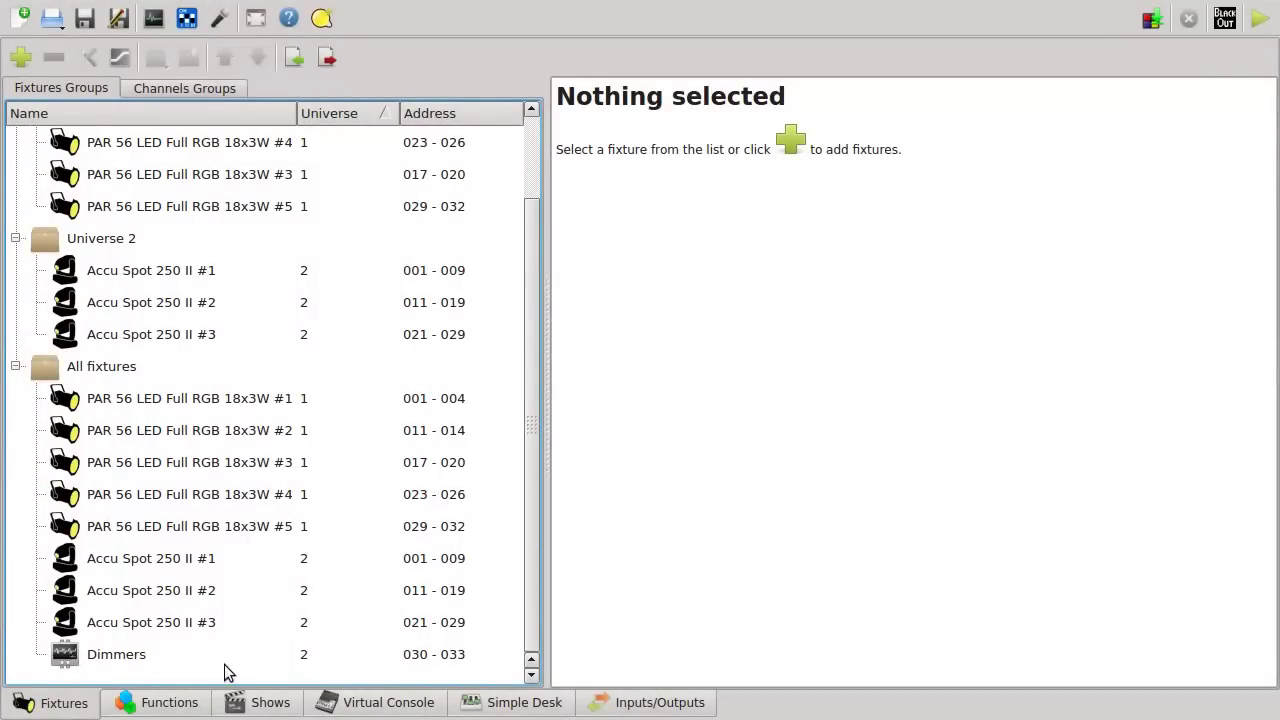
# - Add one Generic RGB fixture in Dimmer RGB mode to universe 1 at address 5 and show its details
pyautogui.click(113, 657)
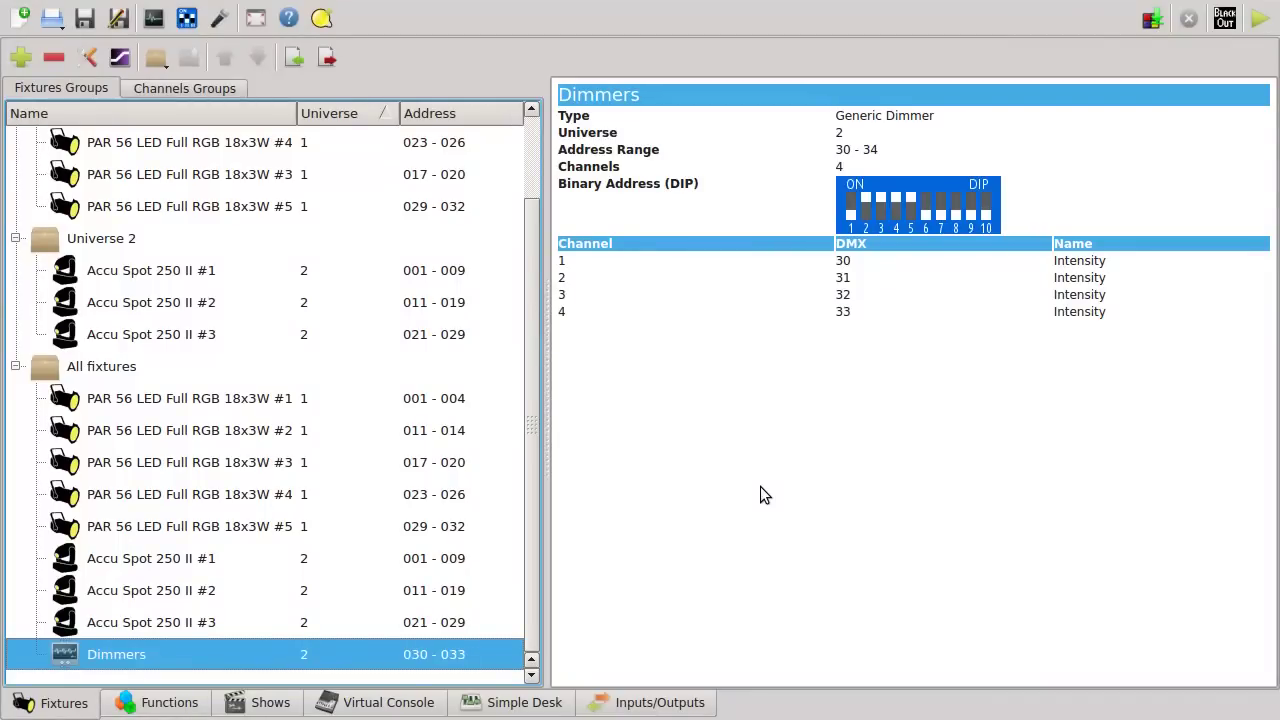
pyautogui.click(20, 57)
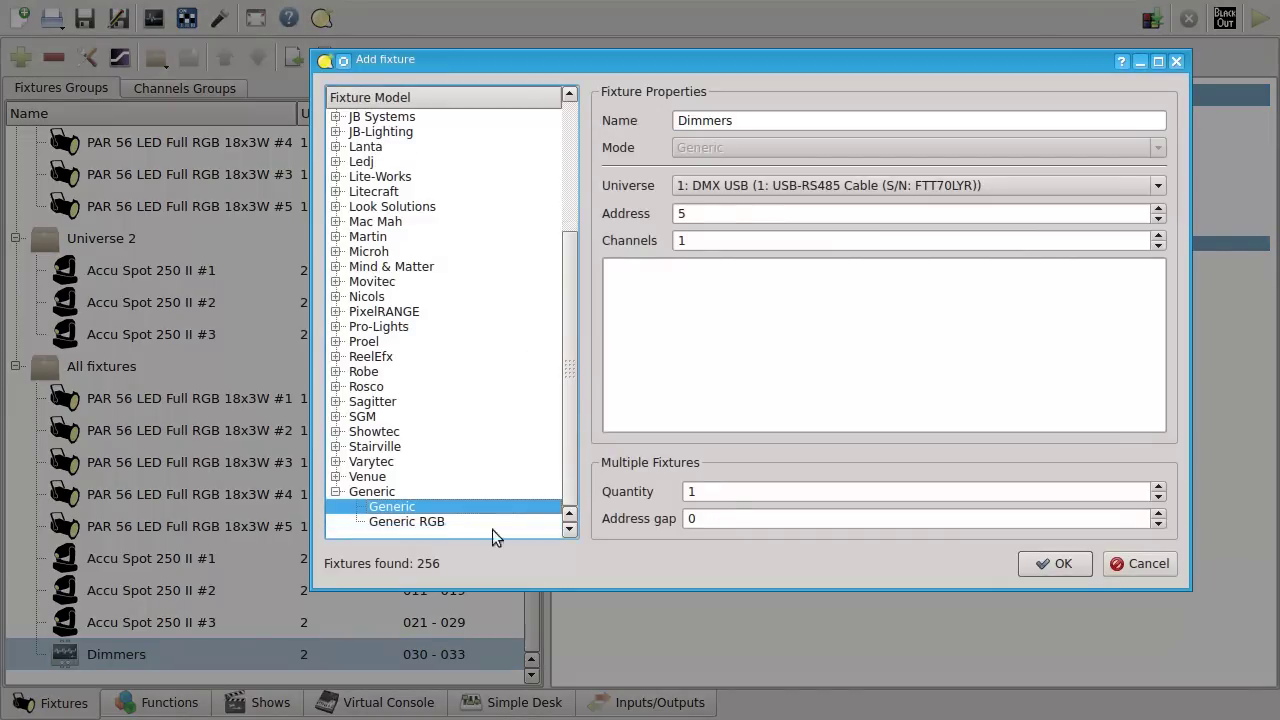
pyautogui.click(440, 522)
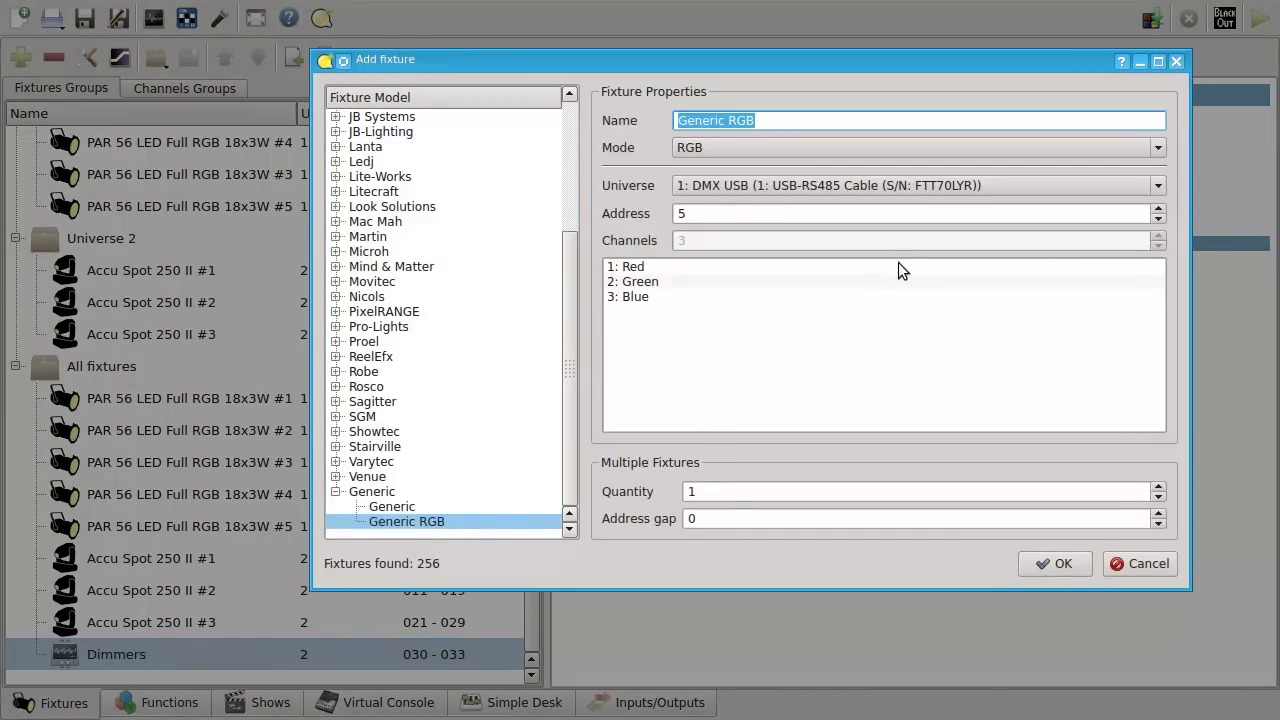
pyautogui.click(716, 146)
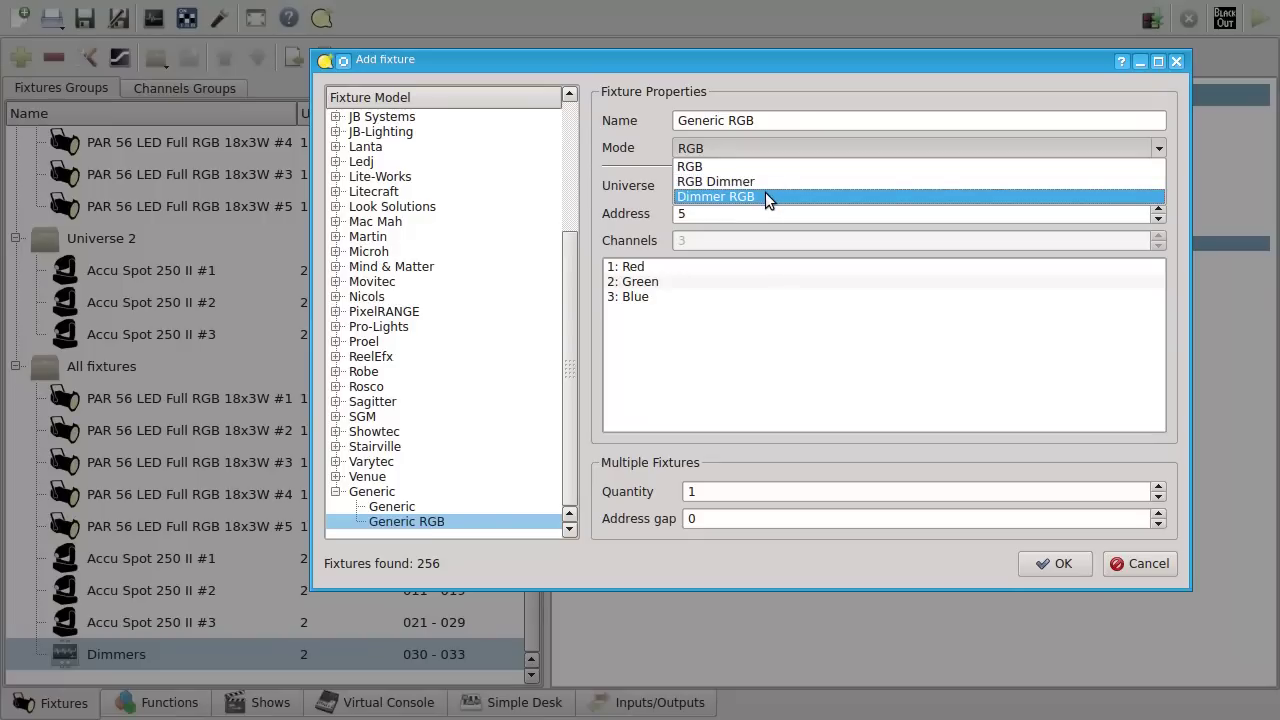
pyautogui.click(765, 196)
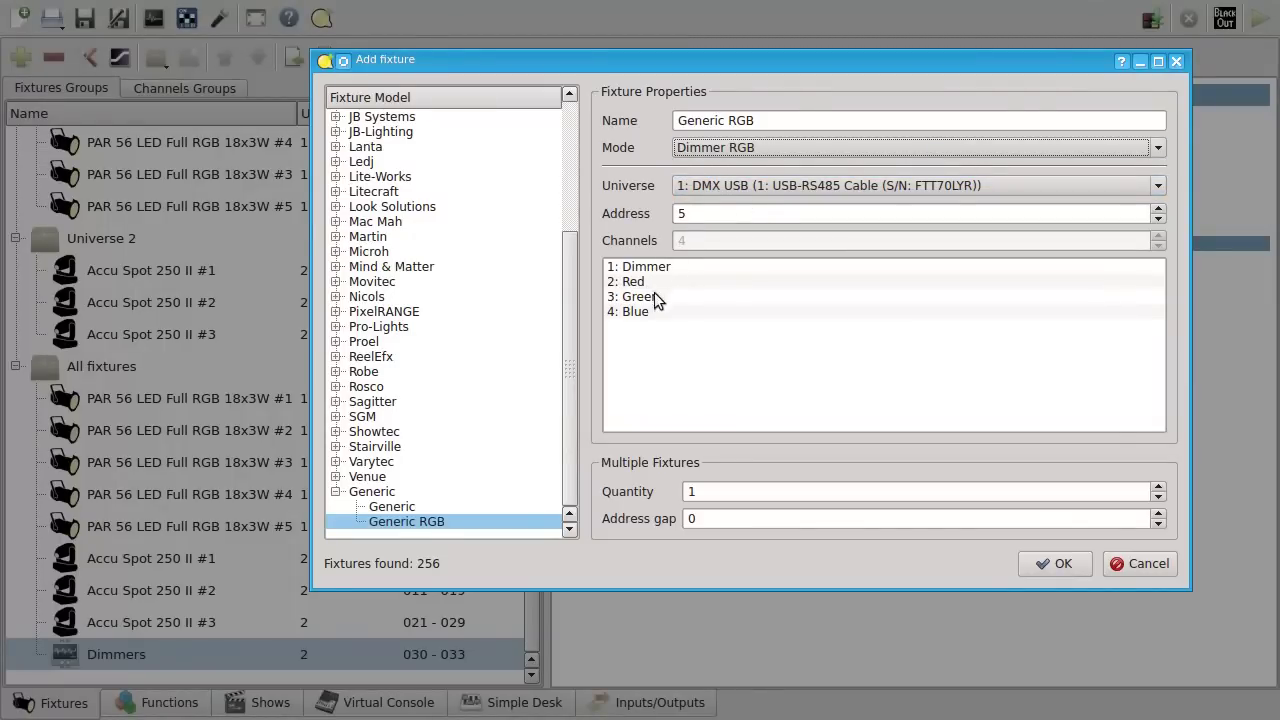
pyautogui.click(1062, 566)
pyautogui.scroll(-1, 525, 420)
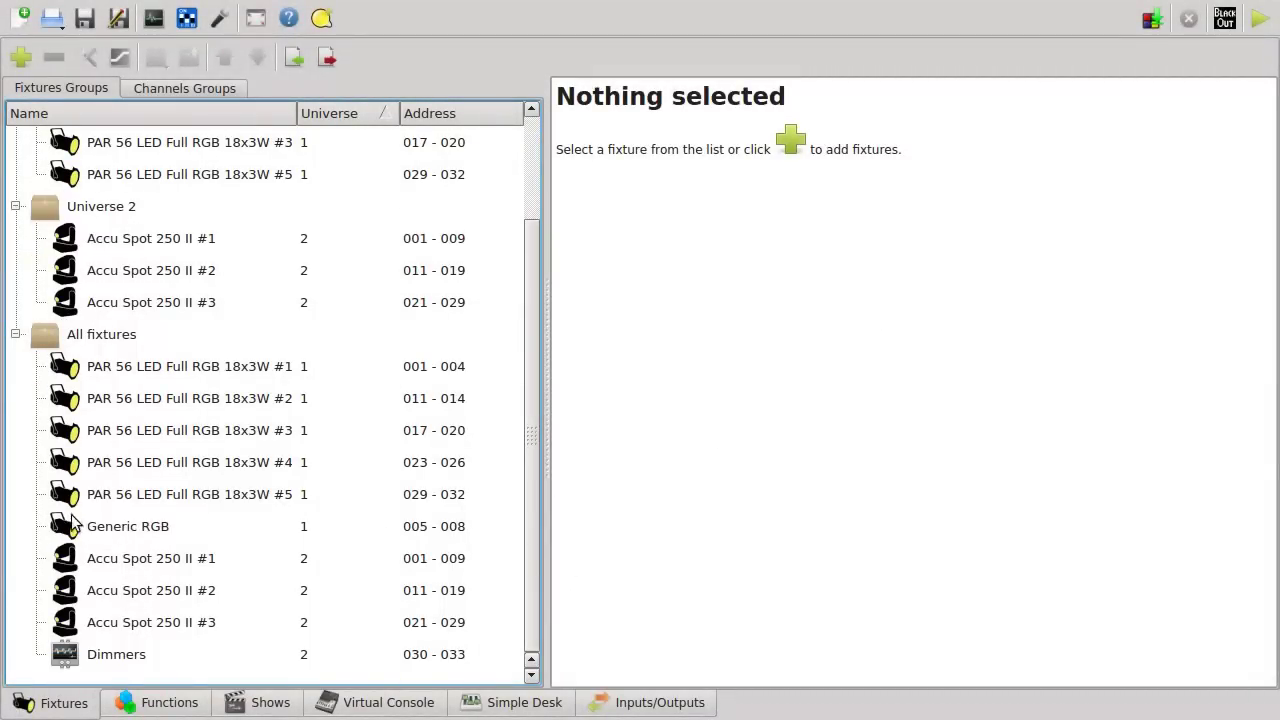
pyautogui.click(175, 525)
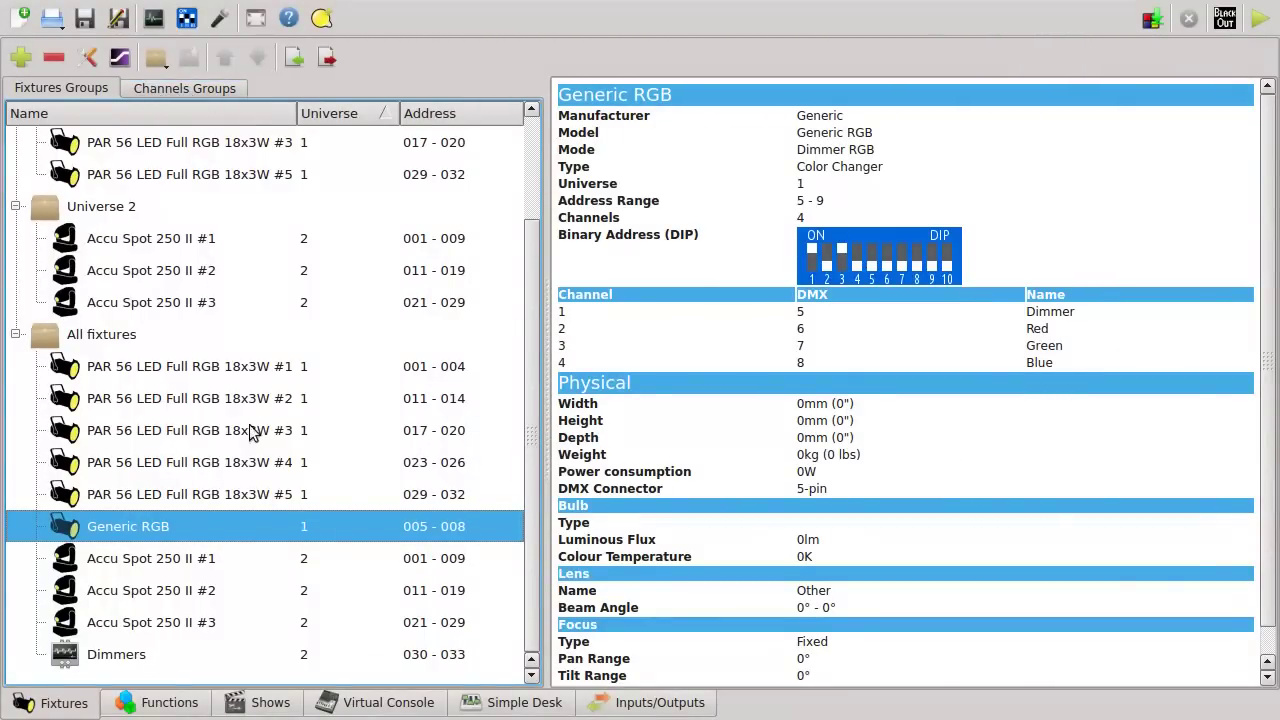
# - Open the channels fade configuration and inspect the fade settings of PAR 56 LED Full RGB 18x3W #1
pyautogui.click(201, 369)
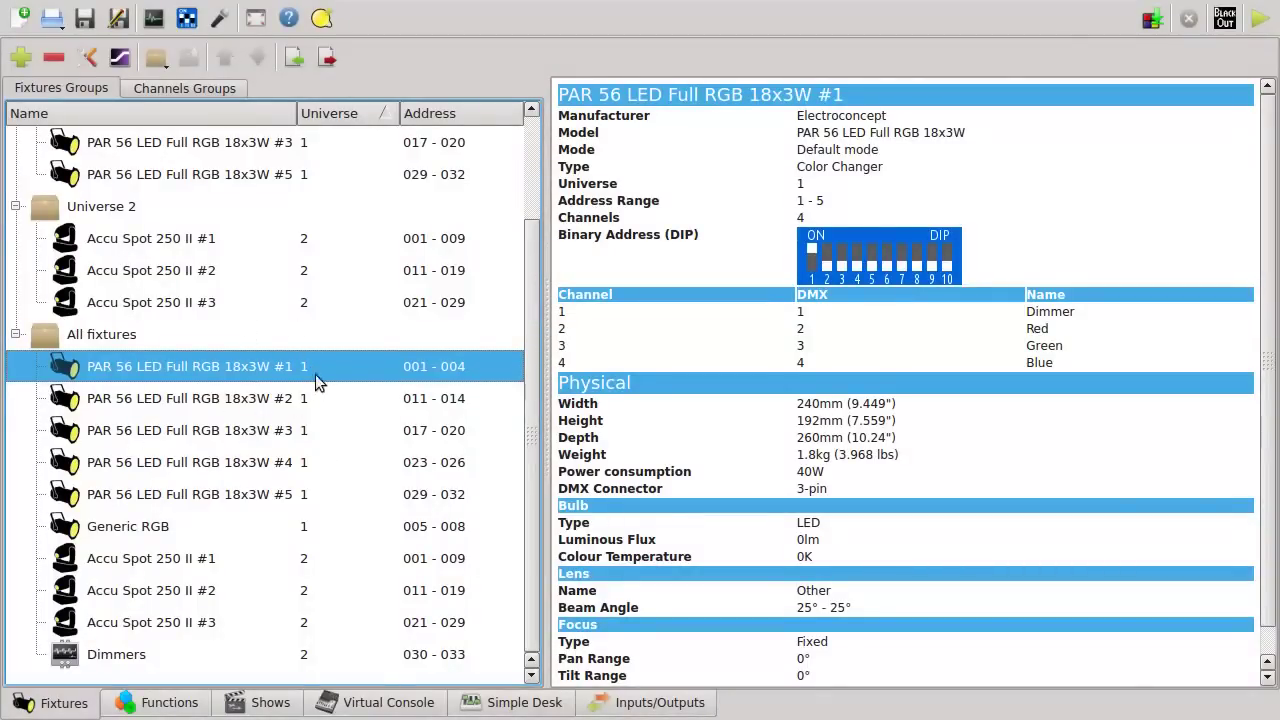
pyautogui.click(120, 60)
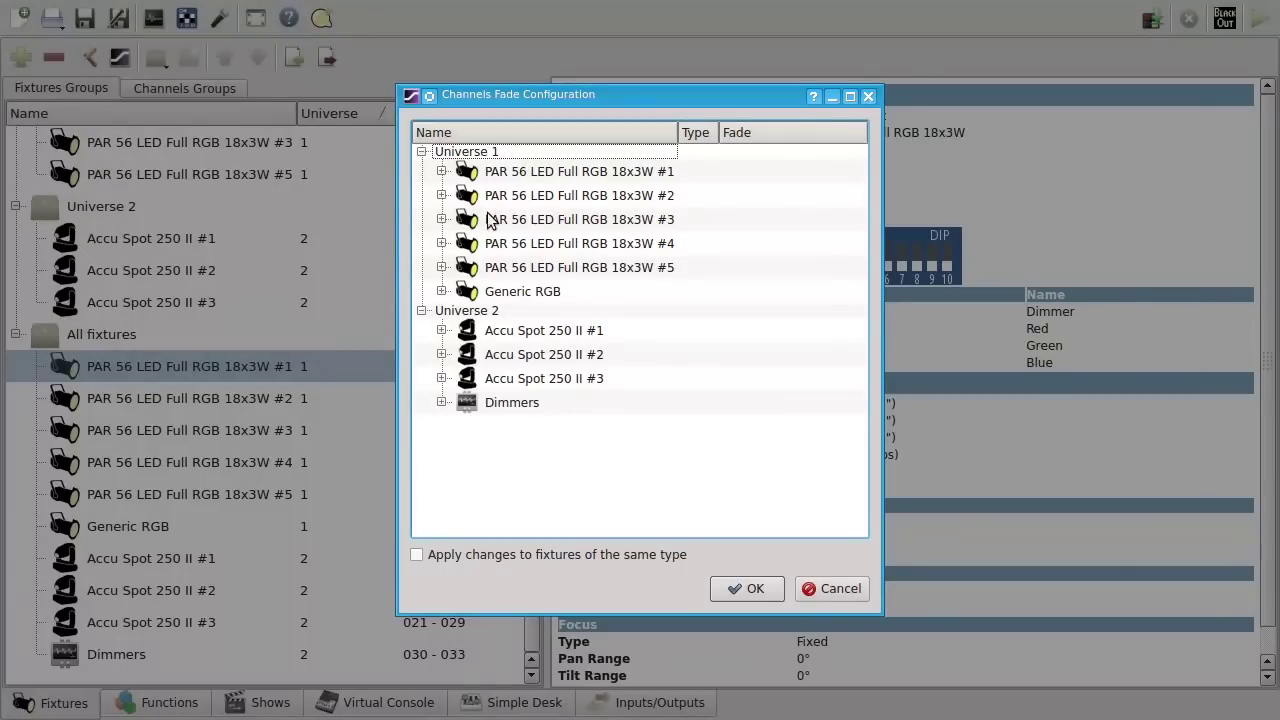
pyautogui.click(441, 171)
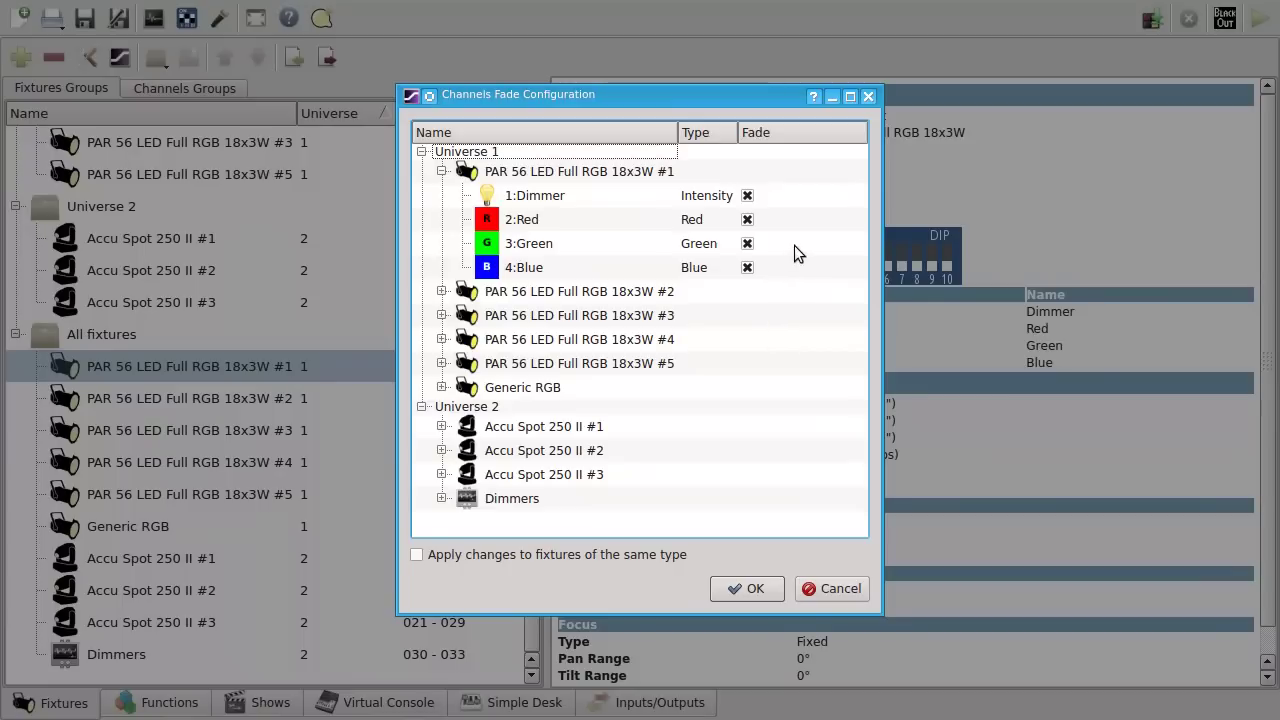
pyautogui.click(441, 172)
# - Expand the channels of Accu Spot 250 II #1 and #2 and widen the dialog to show the Fade column
pyautogui.click(442, 331)
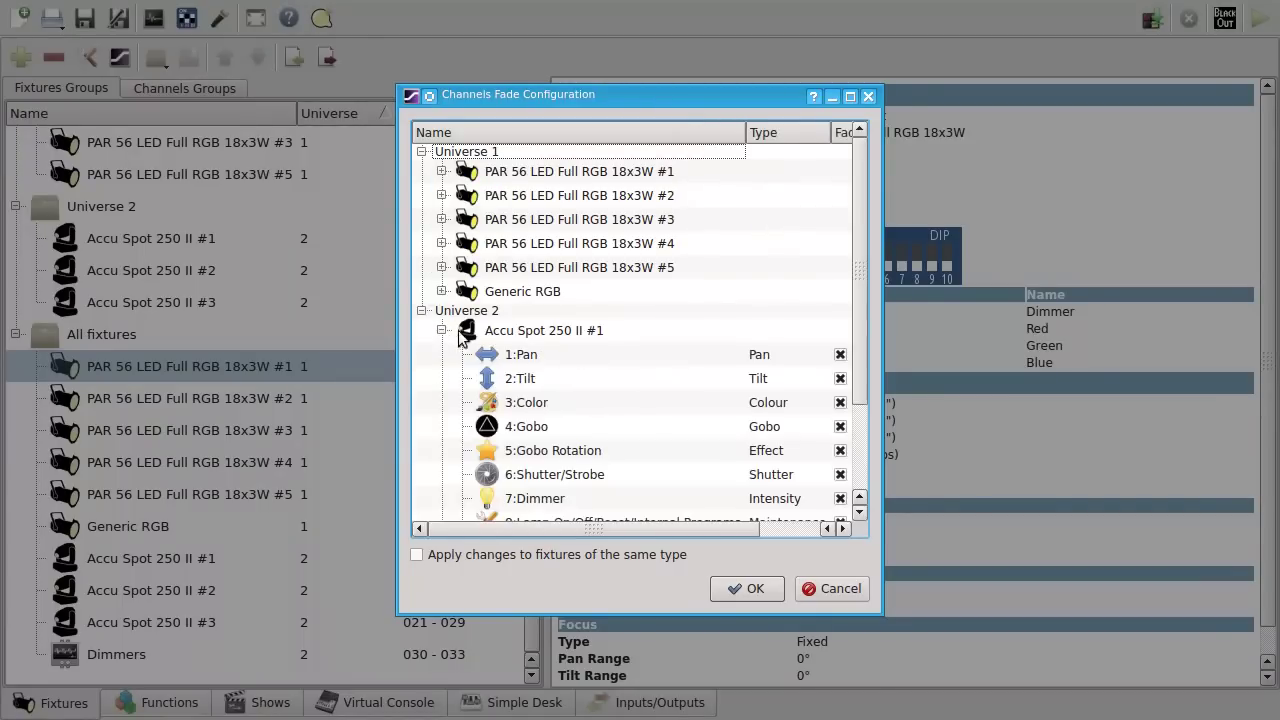
pyautogui.scroll(-1, 700, 371)
pyautogui.moveTo(883, 297); pyautogui.dragTo(958, 305)
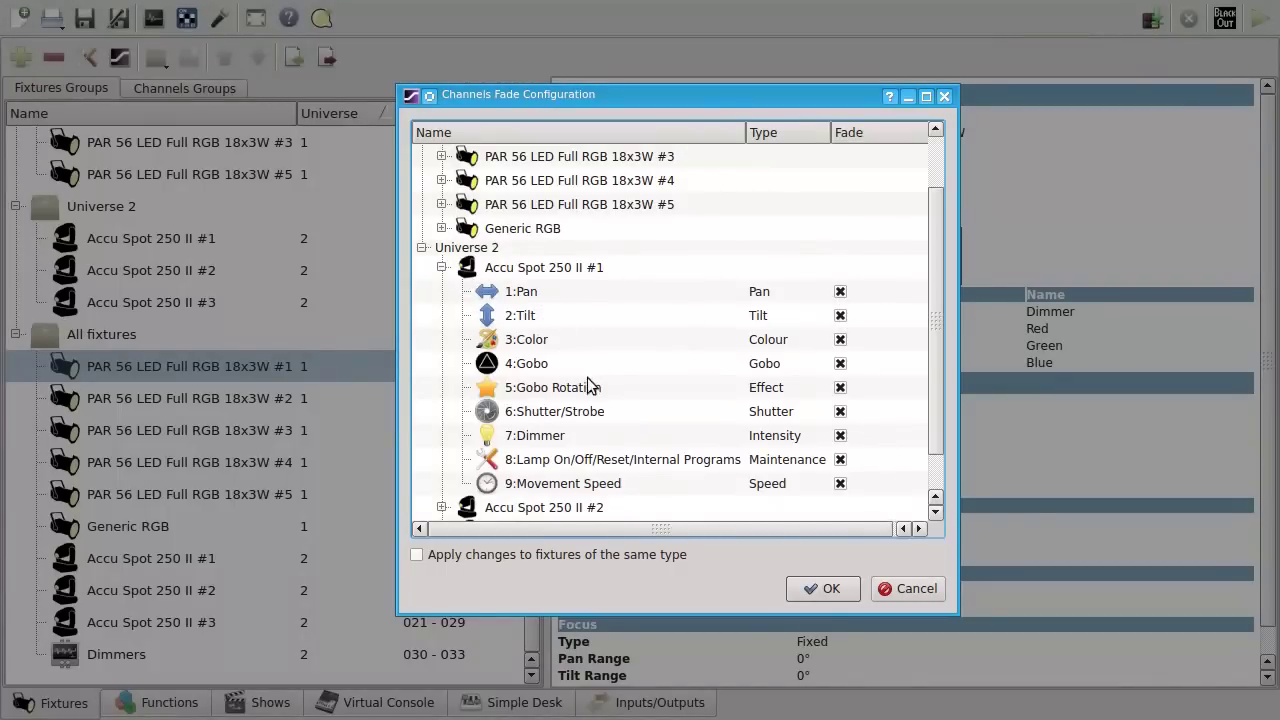
pyautogui.moveTo(936, 281); pyautogui.dragTo(936, 316)
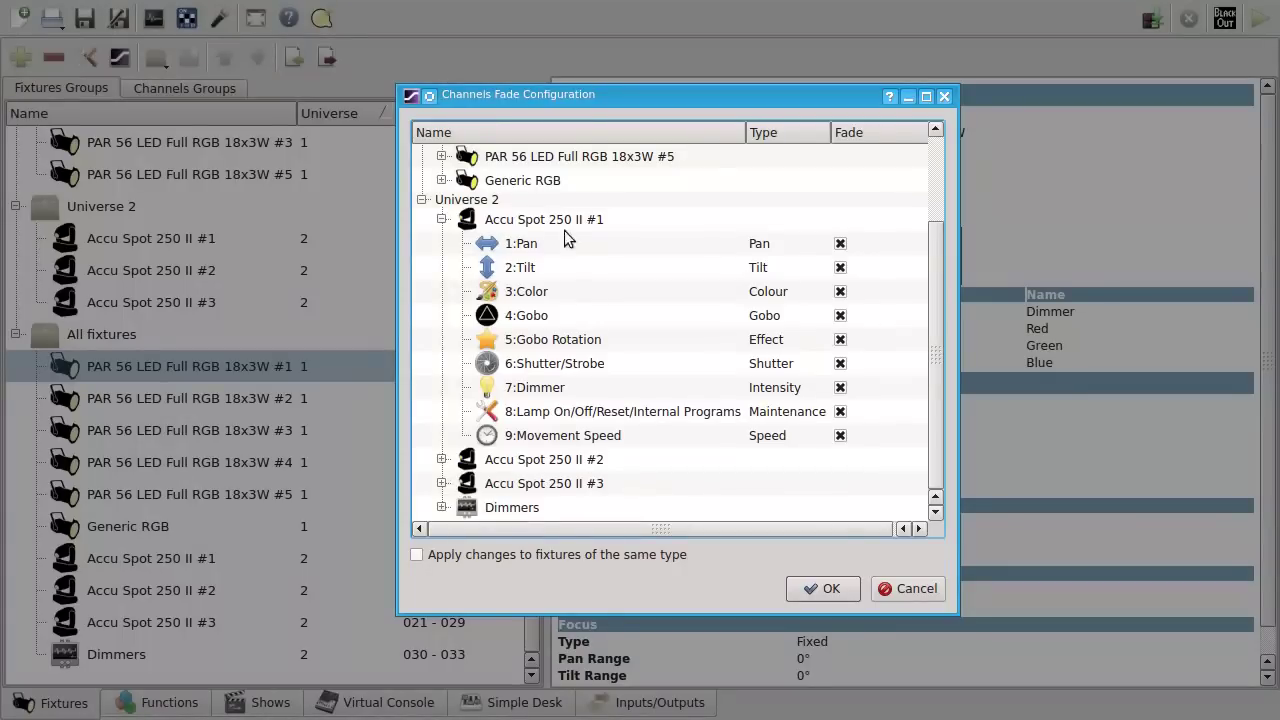
pyautogui.click(441, 459)
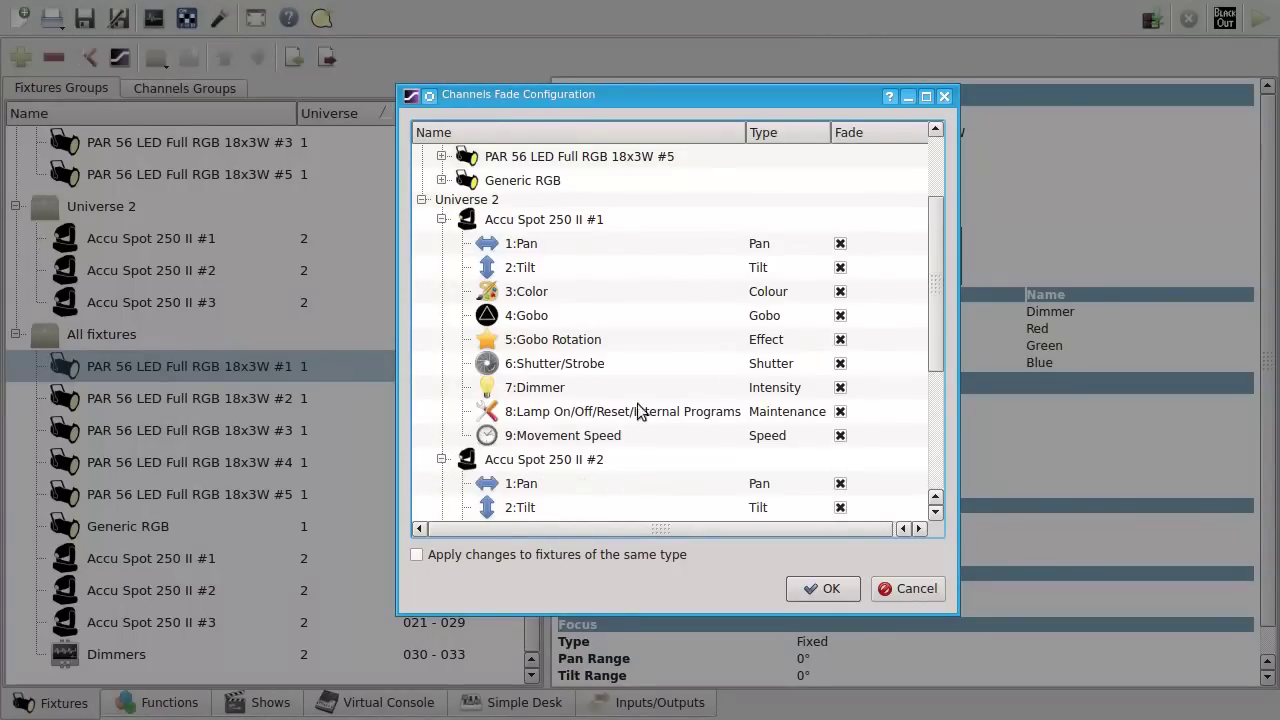
pyautogui.scroll(-1, 757, 357)
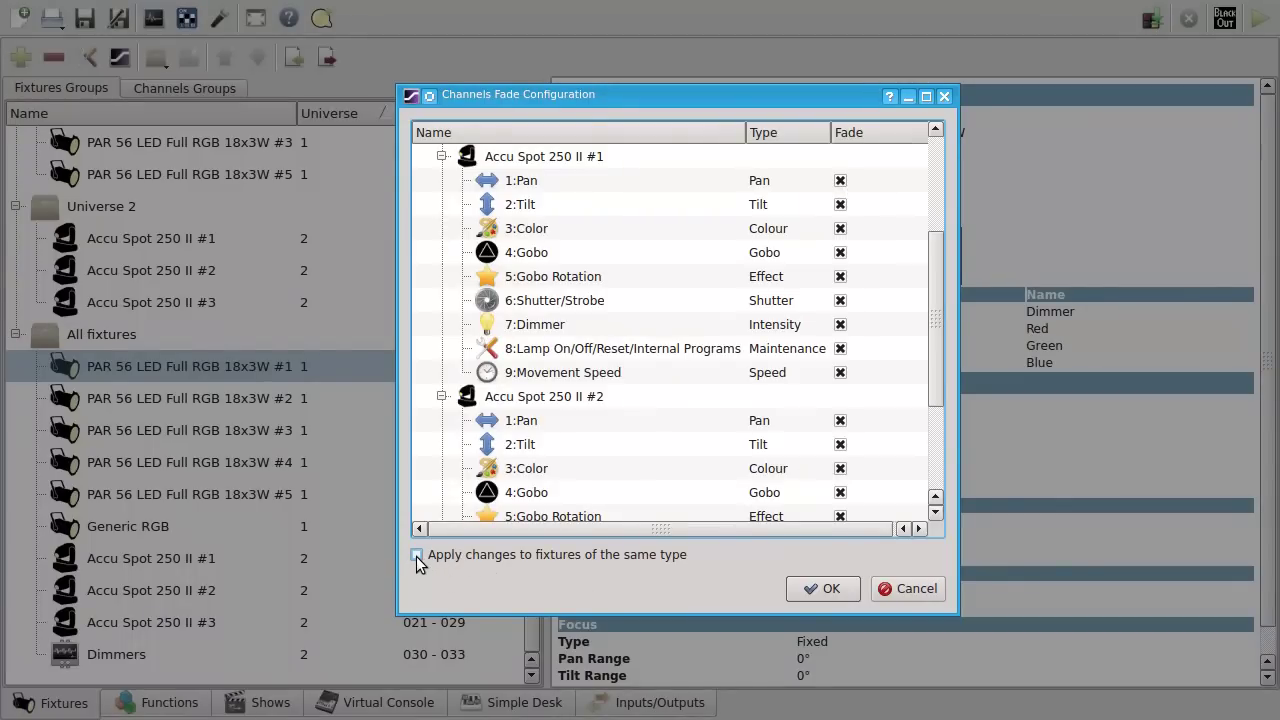
# - Disable fading on the Pan and Tilt channels of Accu Spot 250 II #1, applying the changes to fixtures of the same type
pyautogui.click(479, 555)
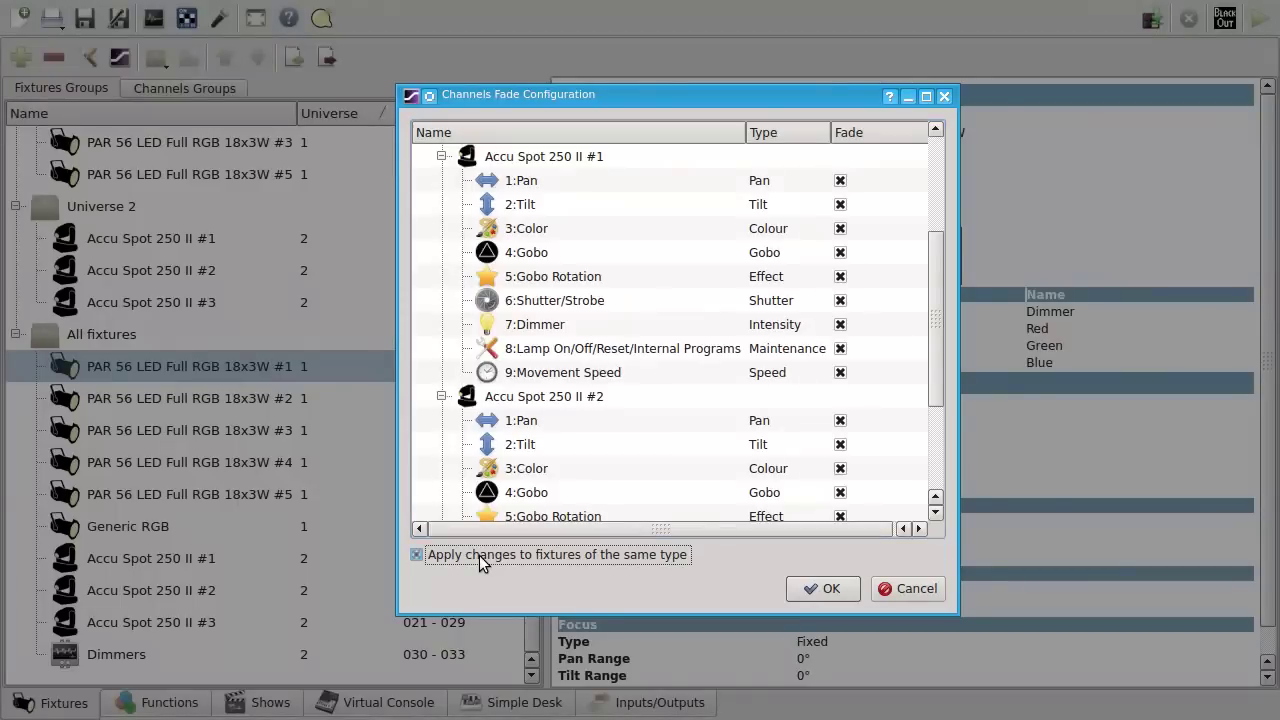
pyautogui.click(840, 180)
pyautogui.click(840, 204)
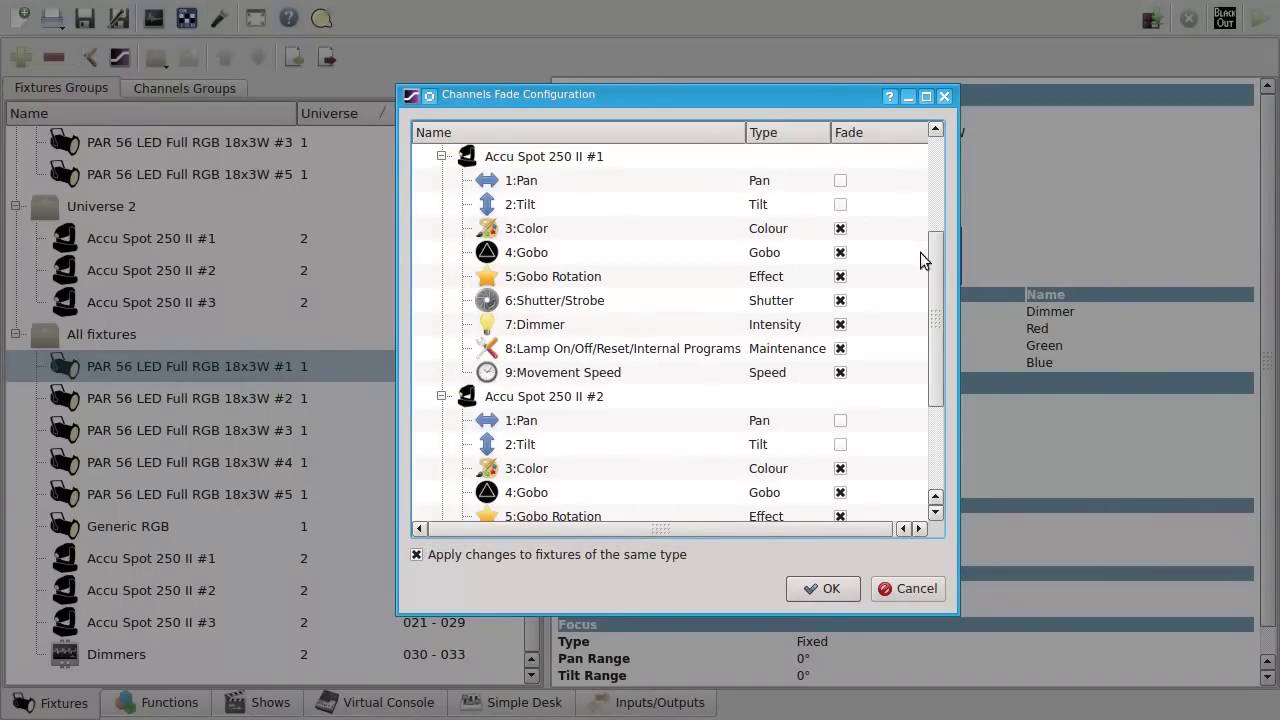
pyautogui.moveTo(936, 269); pyautogui.dragTo(962, 408)
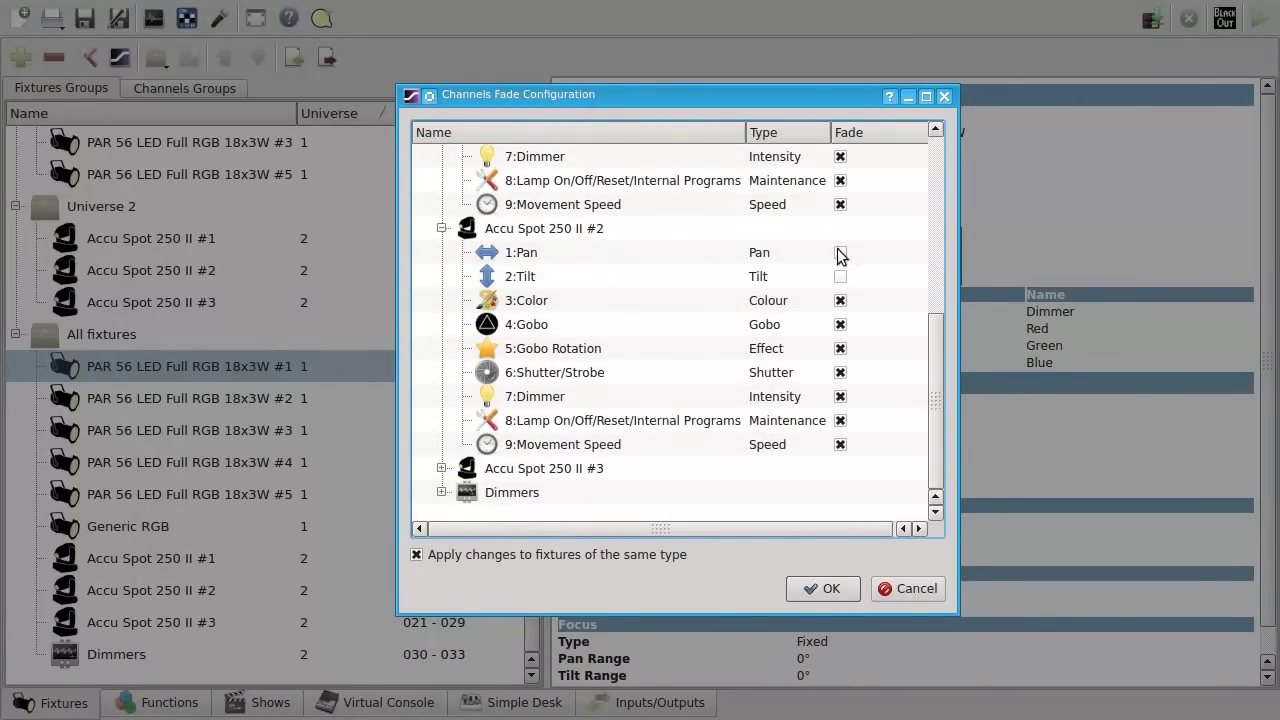
pyautogui.click(442, 468)
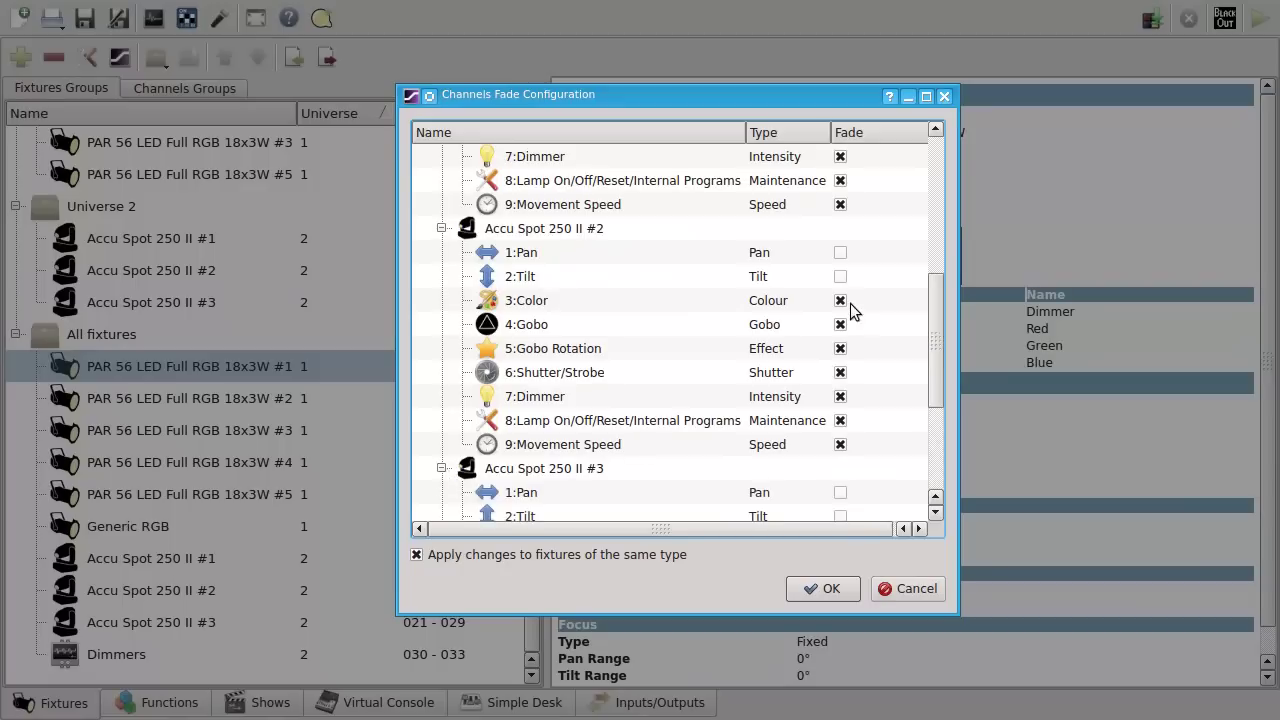
pyautogui.scroll(-4, 848, 306)
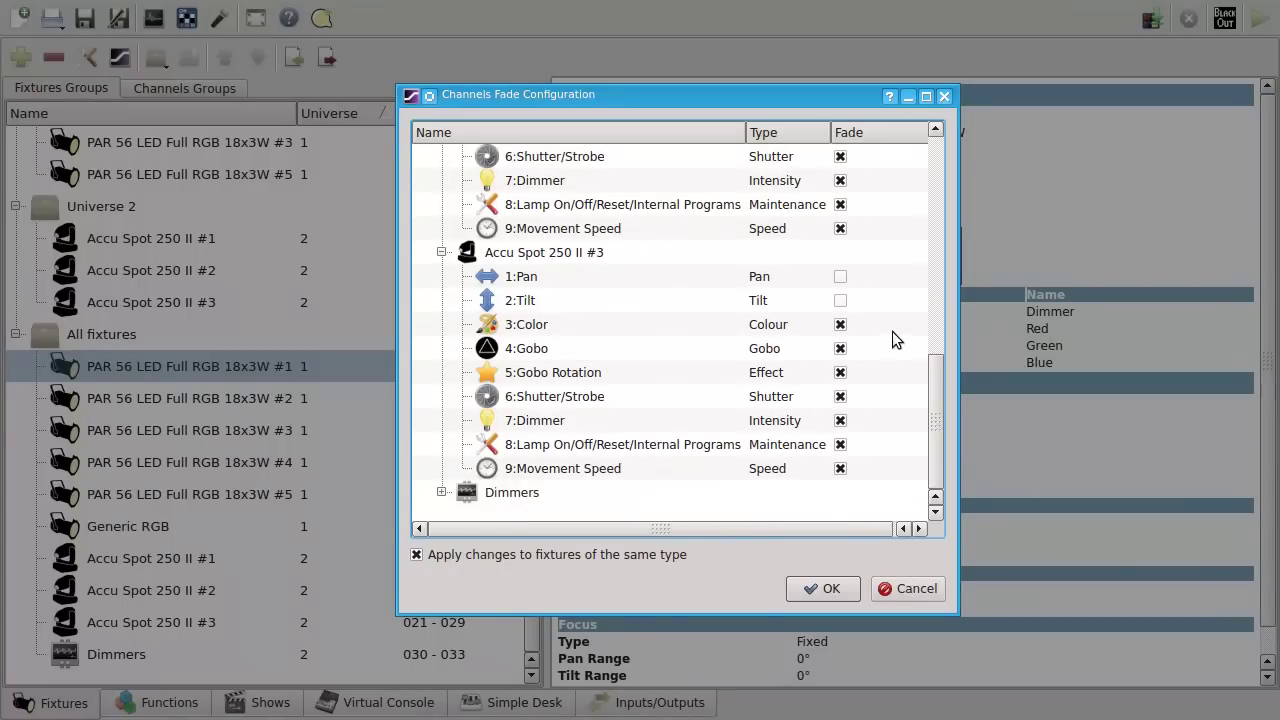
pyautogui.click(828, 590)
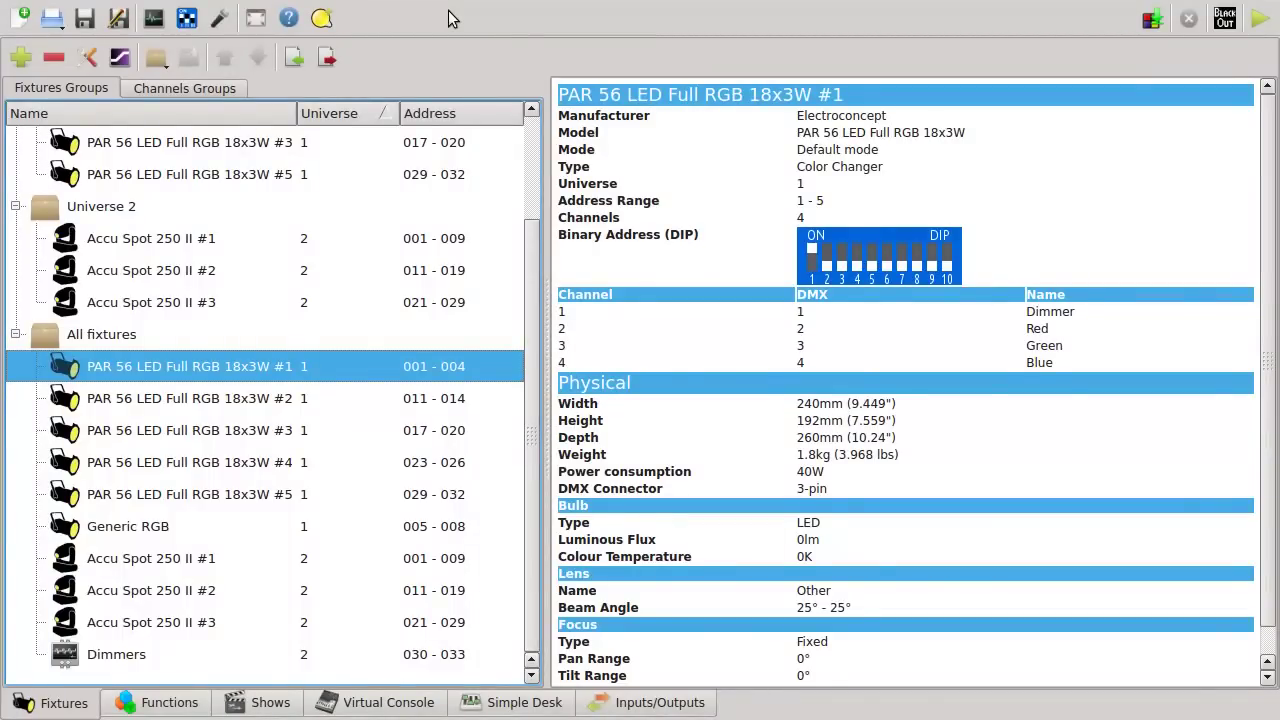
# - Start a new channels group containing the Red channel of every PAR 56 LED fixture, applying changes to fixtures of the same type
pyautogui.click(231, 92)
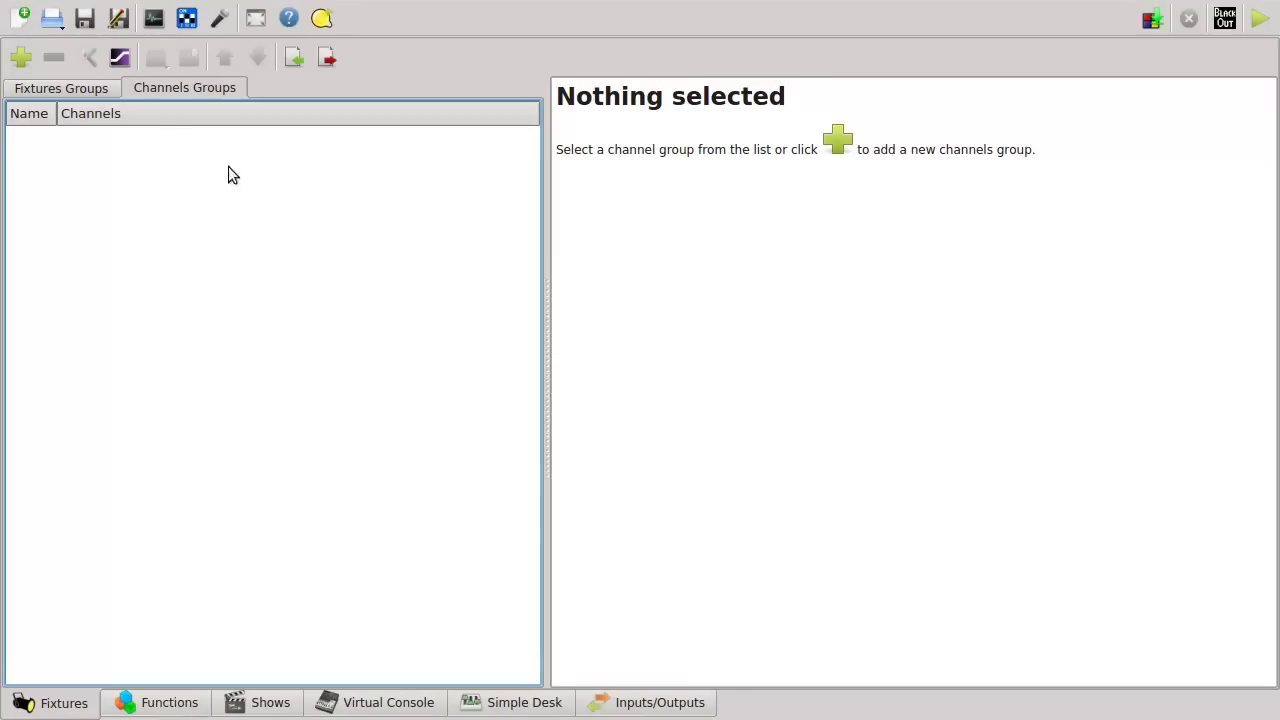
pyautogui.click(29, 61)
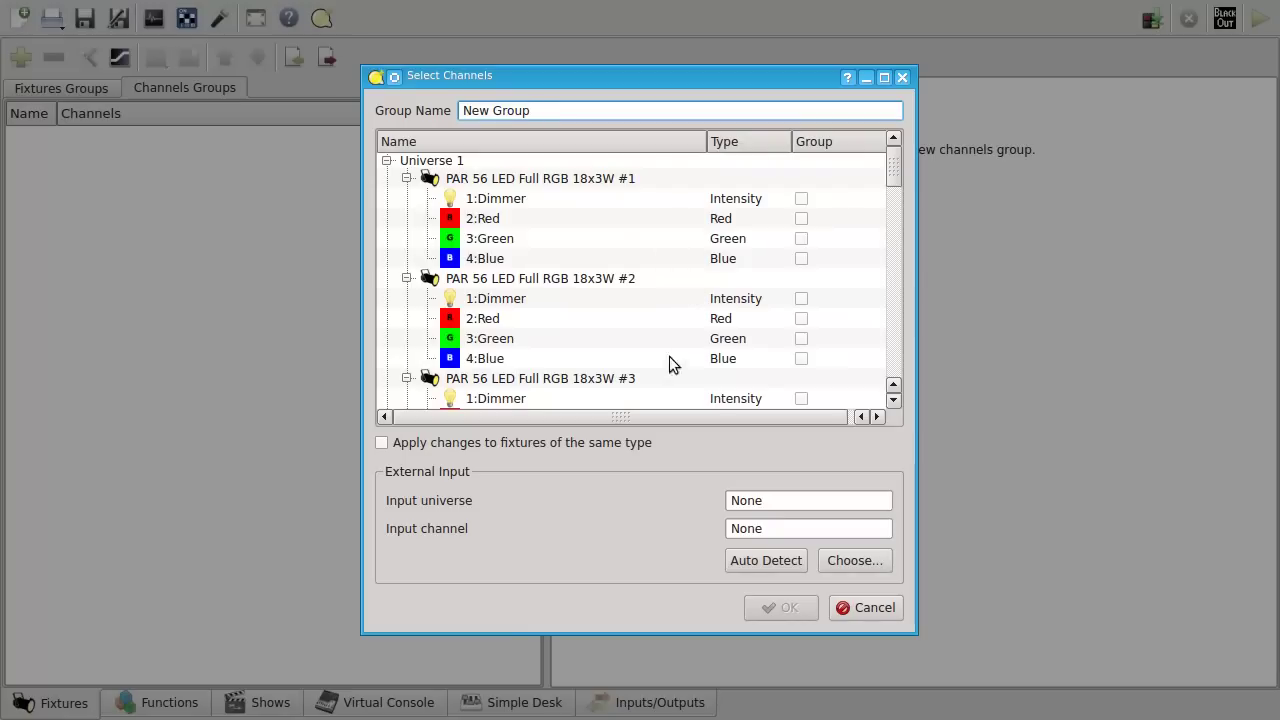
pyautogui.click(381, 443)
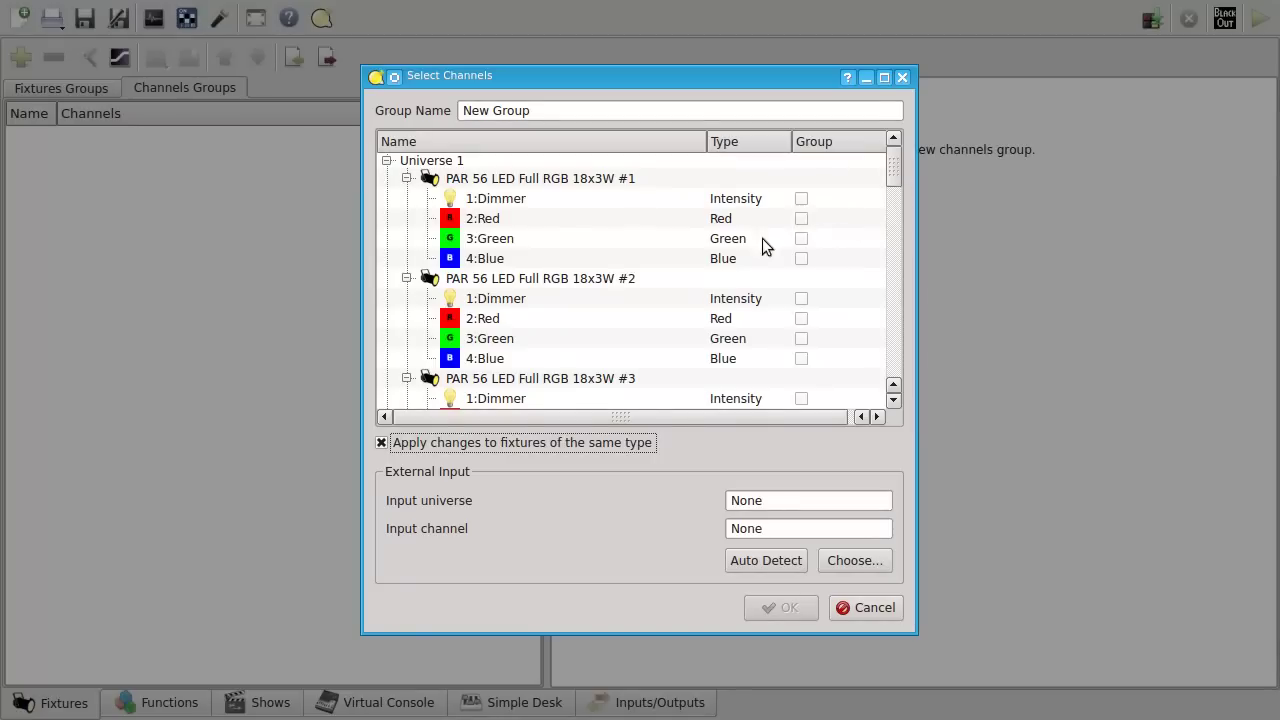
pyautogui.click(801, 218)
pyautogui.moveTo(897, 164); pyautogui.dragTo(902, 245)
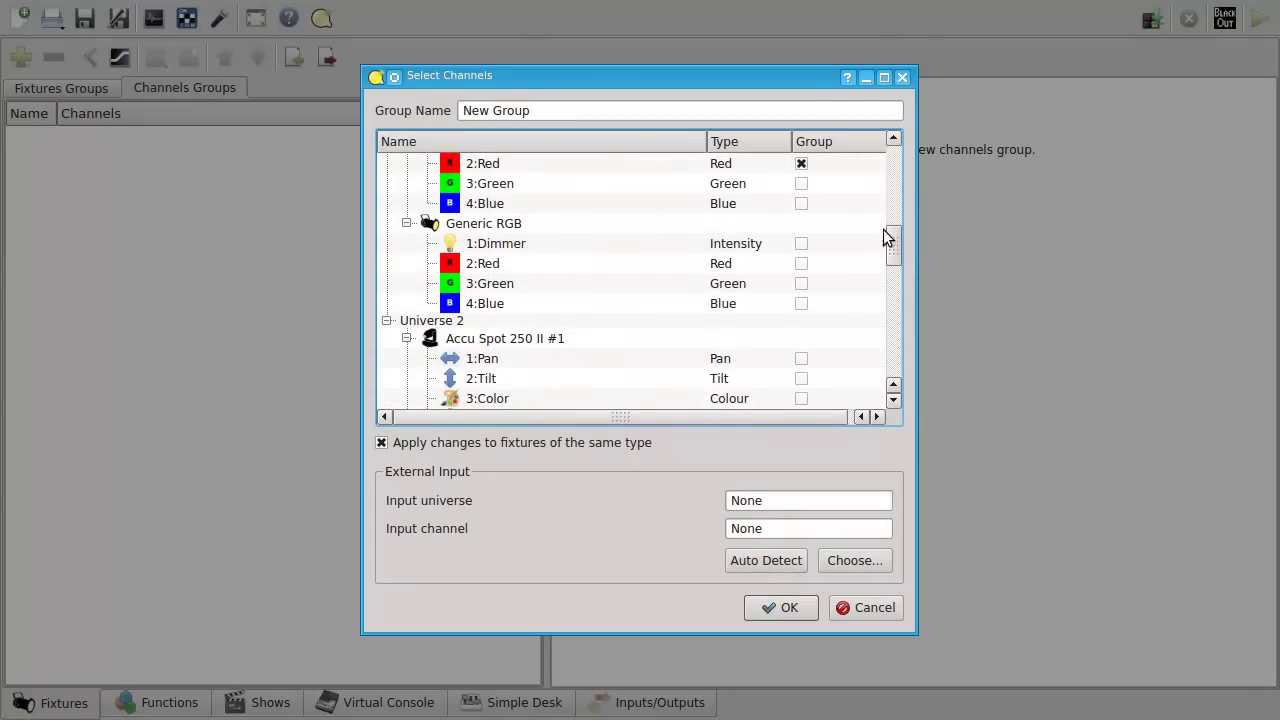
pyautogui.moveTo(896, 243); pyautogui.dragTo(903, 223)
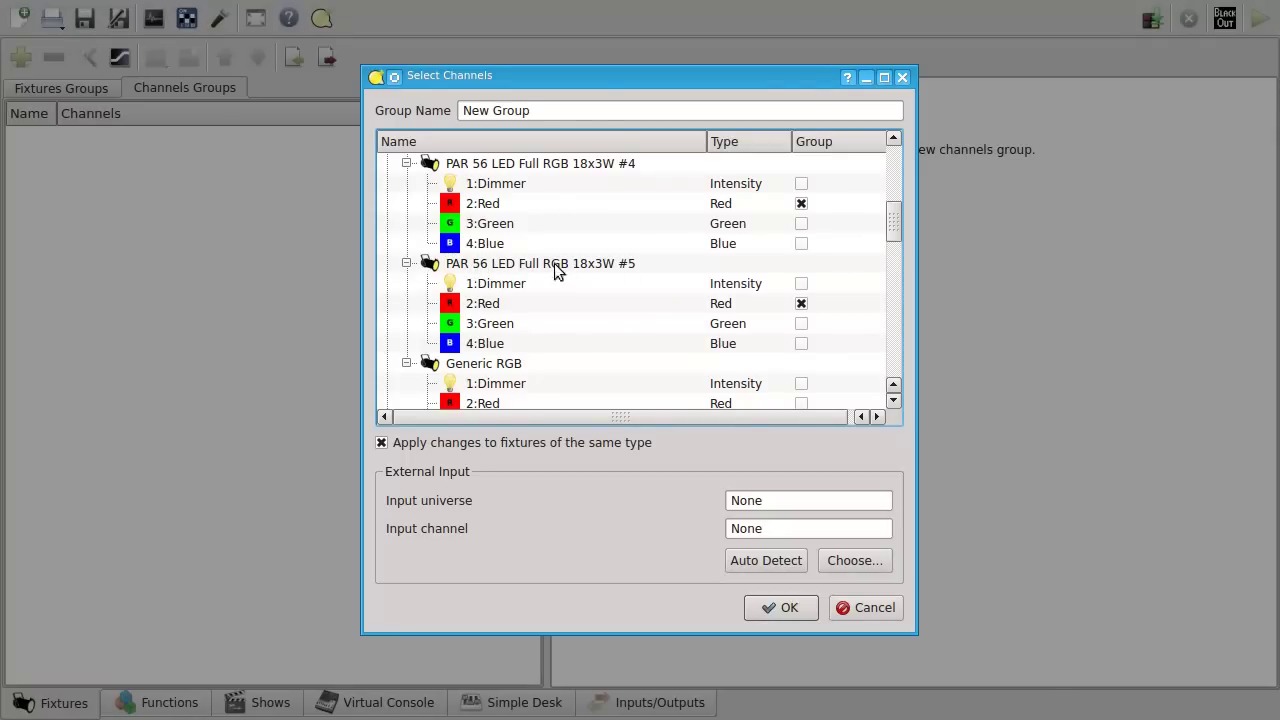
pyautogui.moveTo(895, 232); pyautogui.dragTo(903, 157)
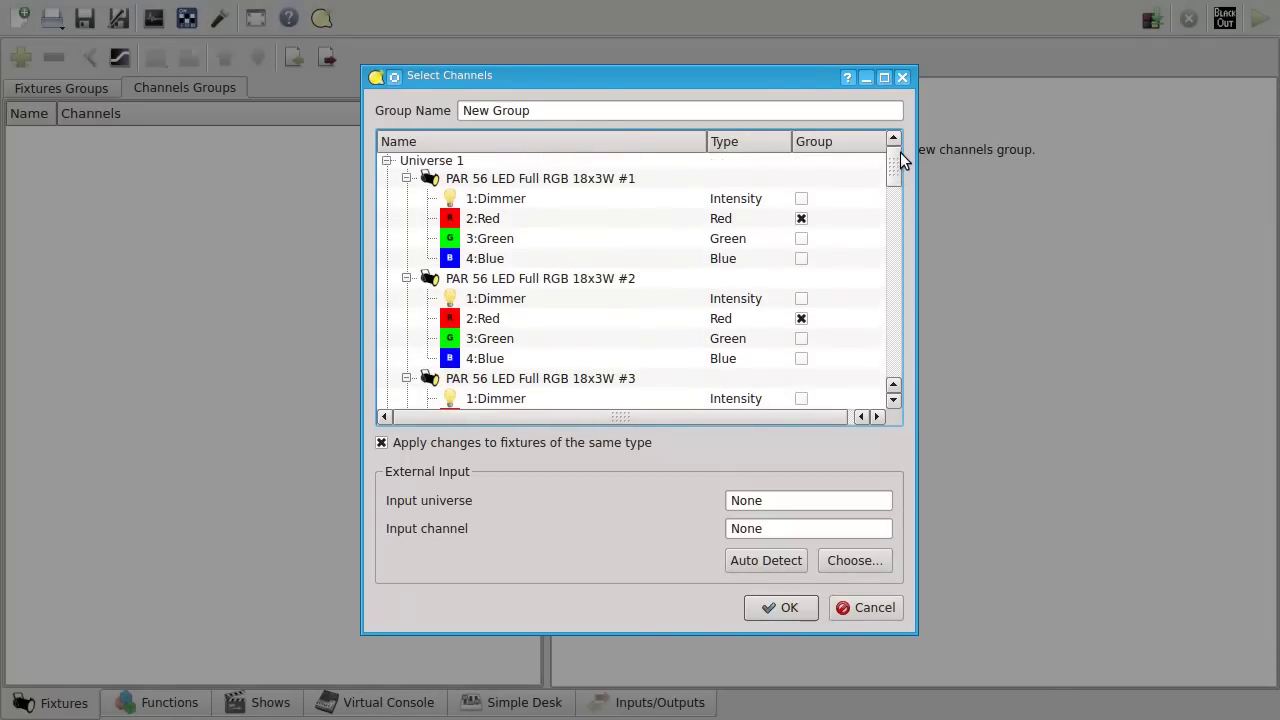
# - Rename the new channels group as RED Group
pyautogui.moveTo(485, 111); pyautogui.dragTo(461, 111)
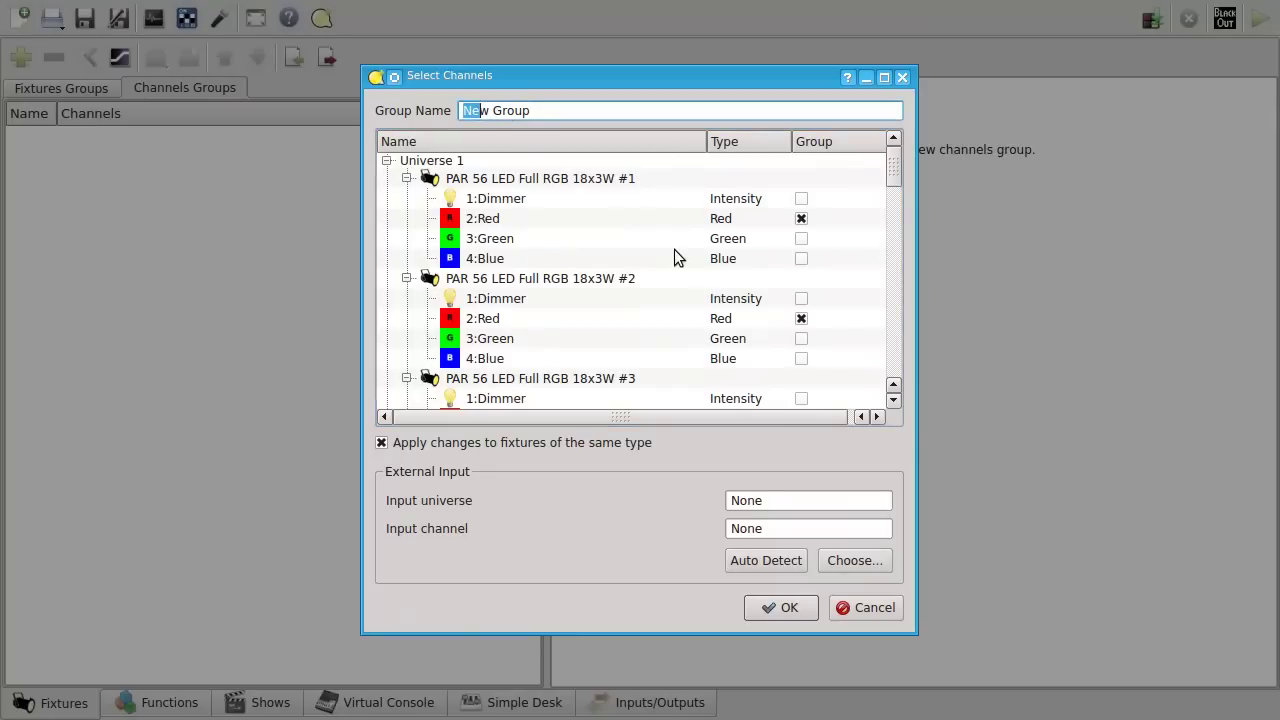
pyautogui.press('Delete')
pyautogui.press('Delete')
pyautogui.press('Delete')
pyautogui.write('RED')
# - Auto-detect Touch OSC Mix 16 channel /1/fader1 as the group's external input, then create RED Group and show its channels
pyautogui.click(770, 562)
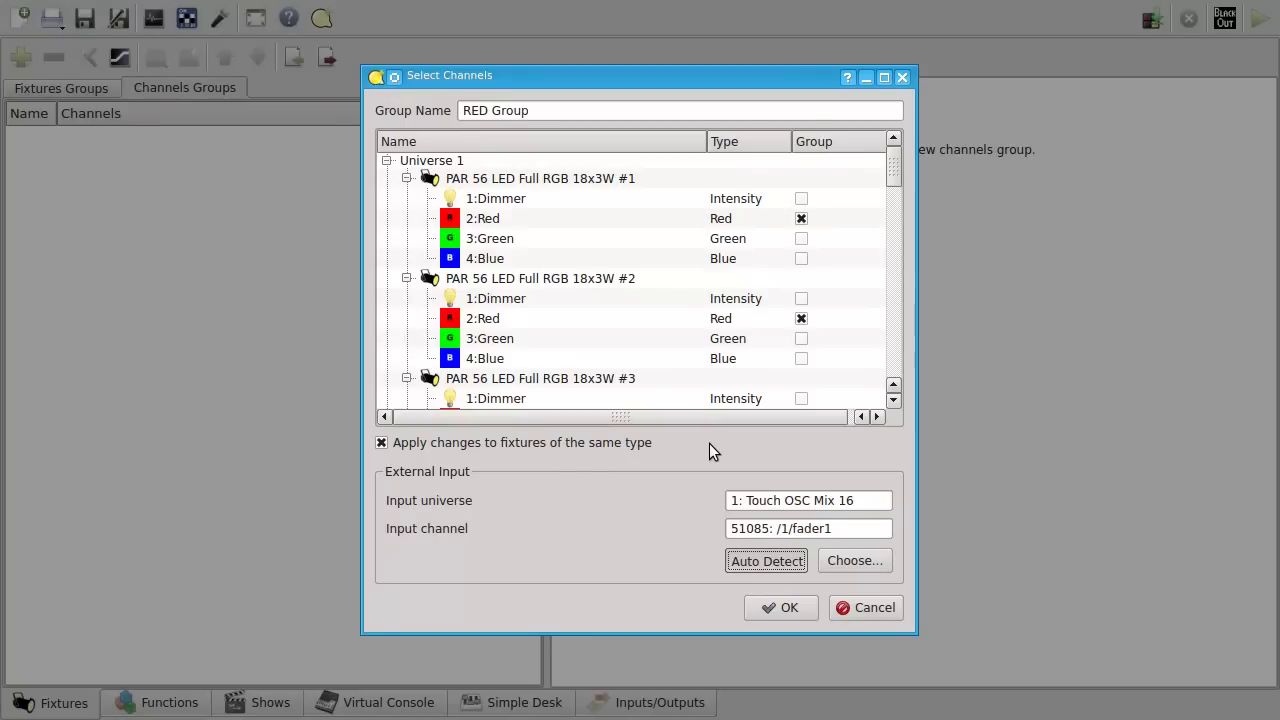
pyautogui.click(766, 561)
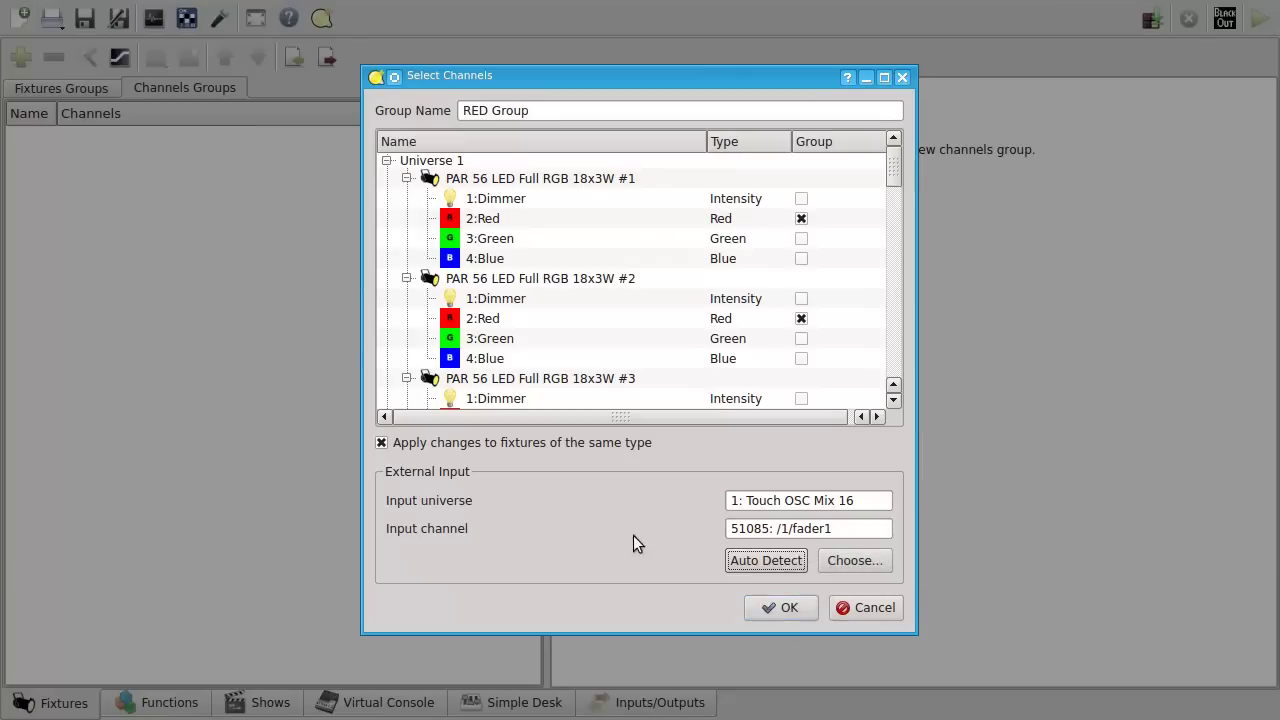
pyautogui.click(789, 610)
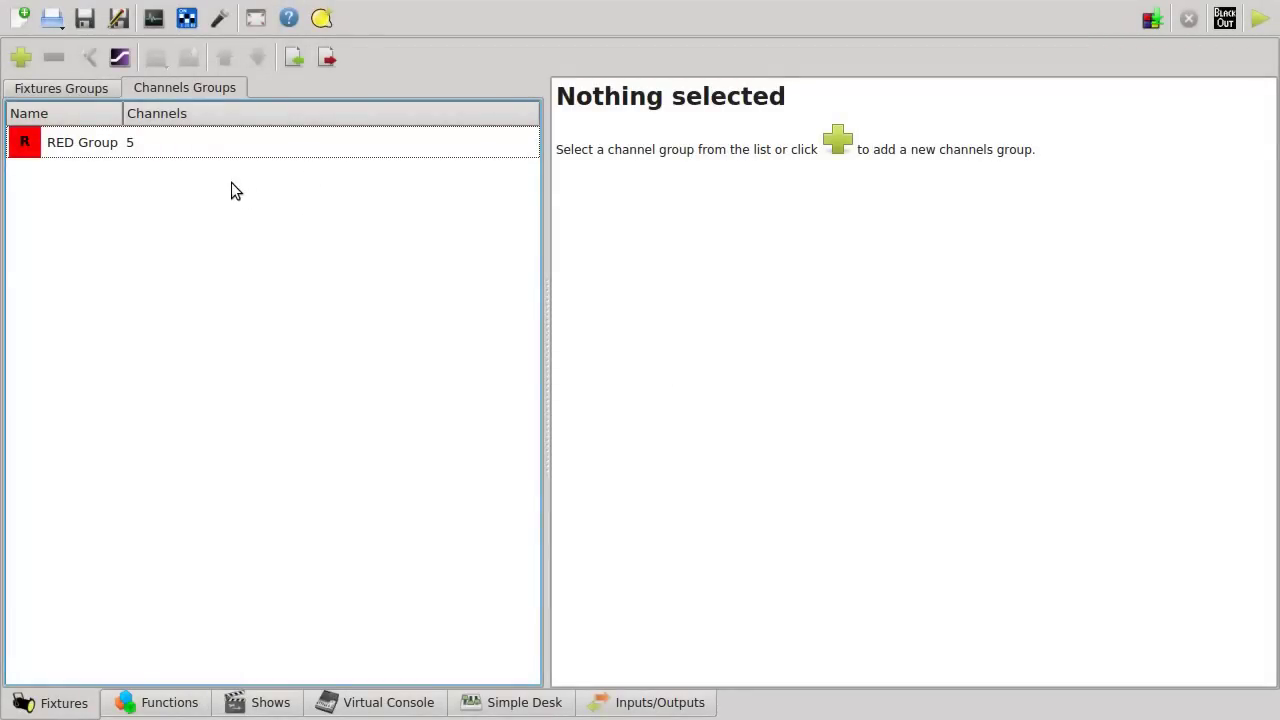
pyautogui.click(146, 151)
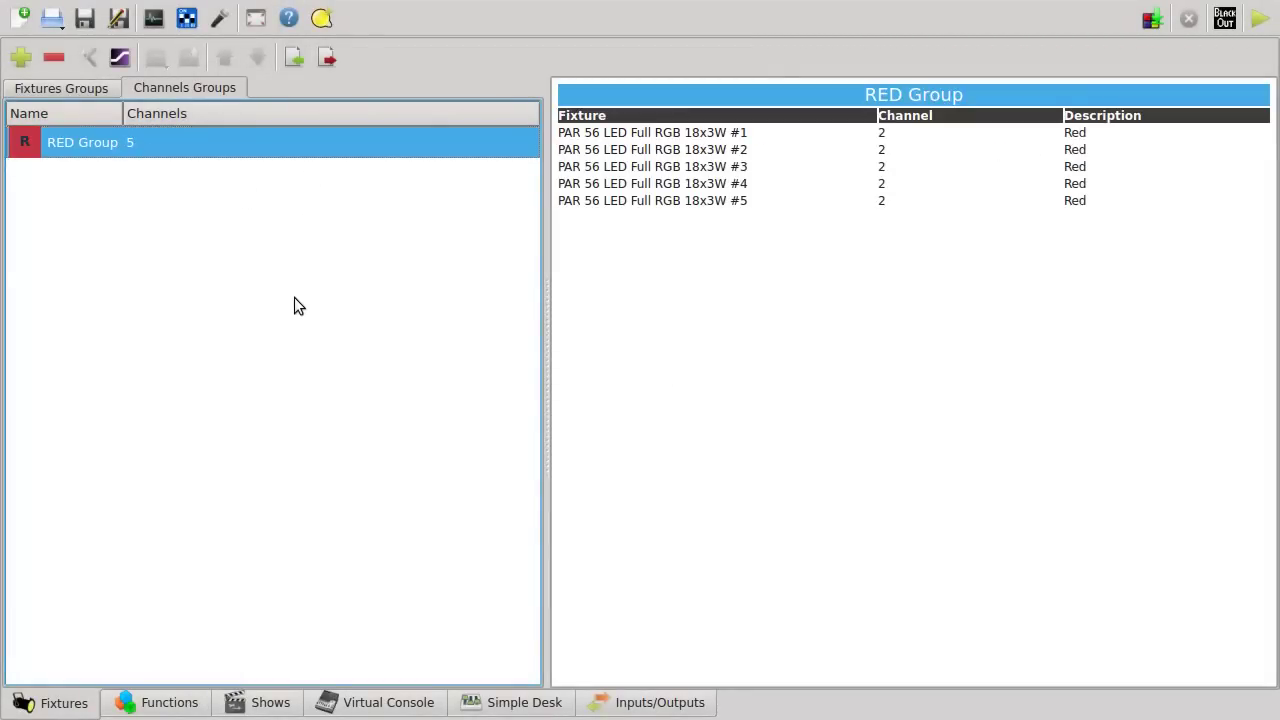